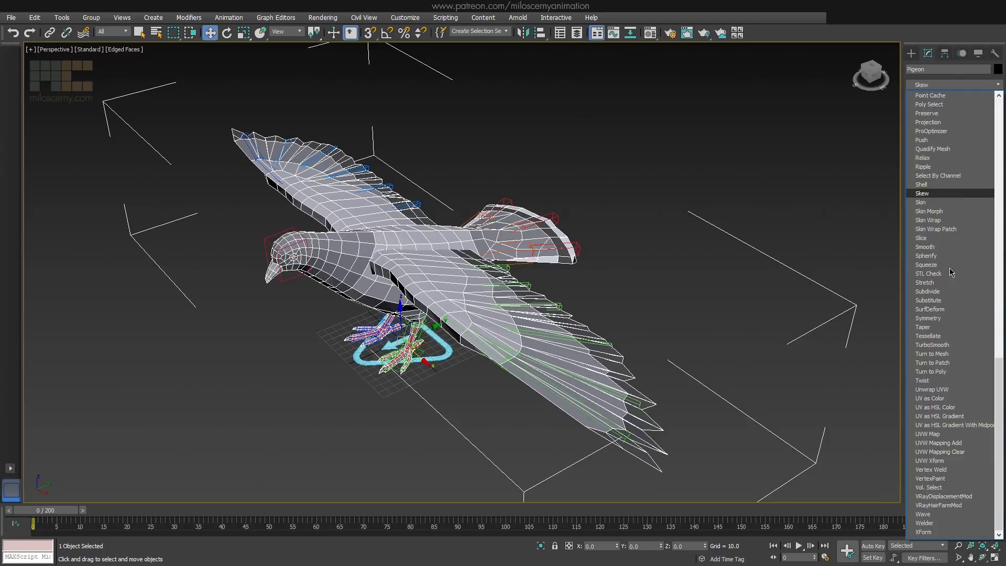
Apply a Skin modifier to the pigeon mesh and add the bones from CATRigChest to CATRigTailR2, leaving out the leg platforms
click(938, 211)
click(945, 339)
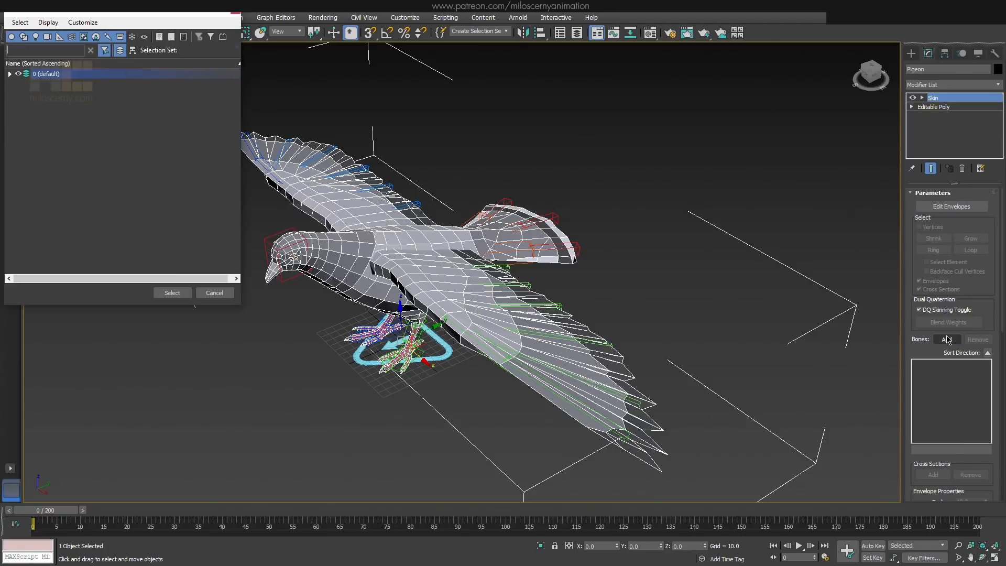
click(608, 233)
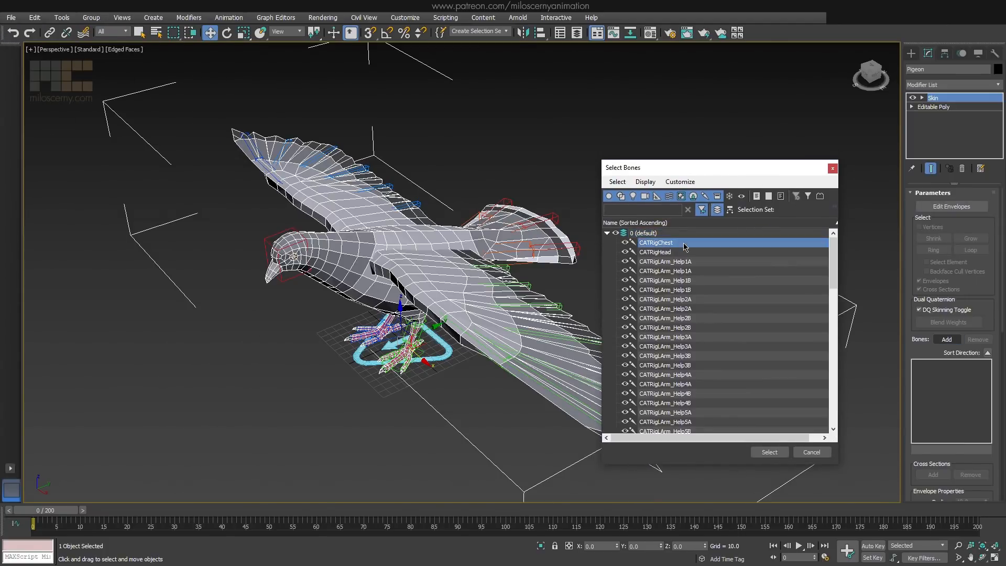
scroll(728, 282, down, 7)
scroll(728, 283, down, 8)
shift+click(672, 413)
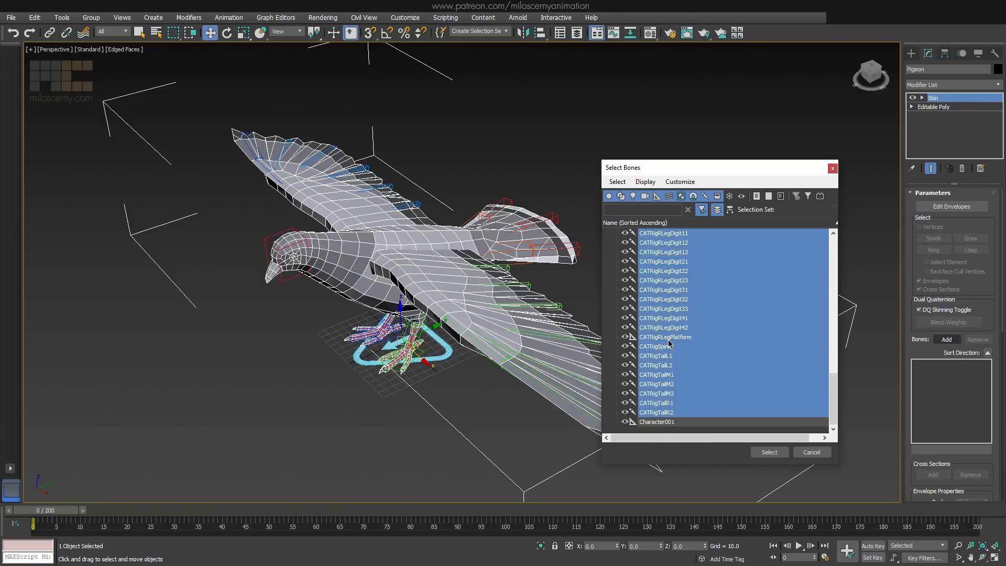
scroll(676, 340, up, 6)
scroll(712, 293, up, 5)
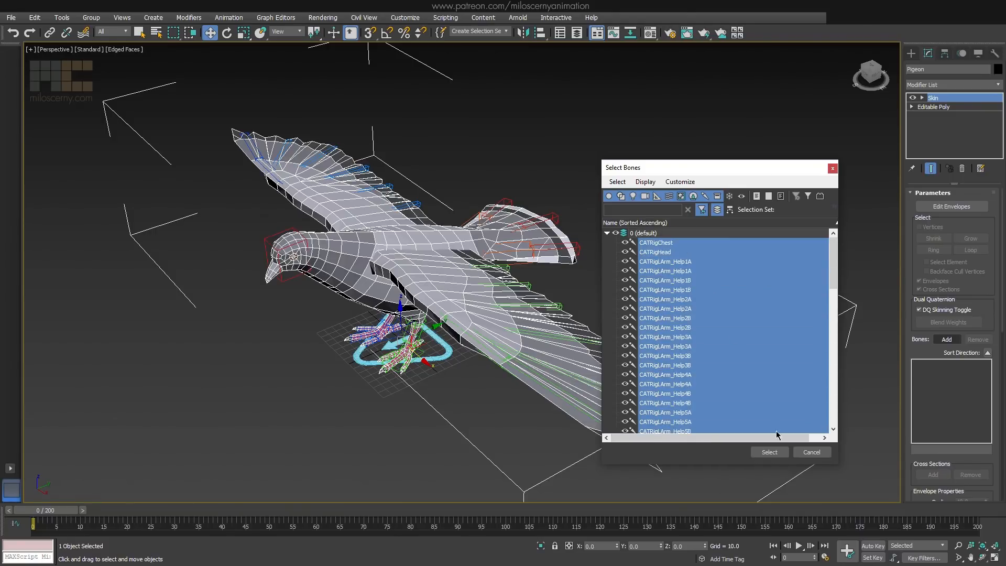
click(769, 451)
middle_drag(663, 322, 628, 280)
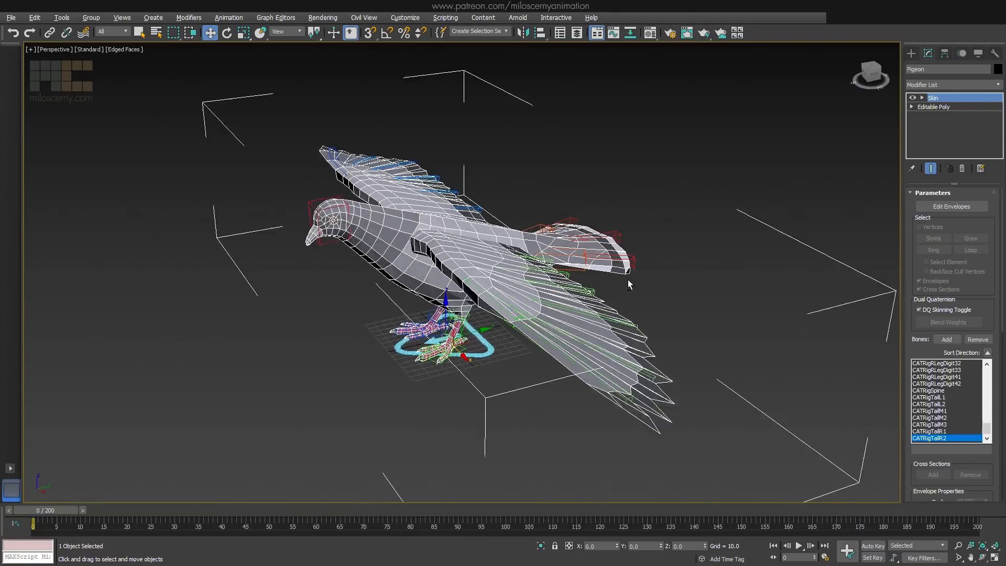
Switch the viewport to wireframe and select CATRigLArm1, the first bone of the left wing
click(730, 285)
scroll(556, 307, up, 6)
click(547, 325)
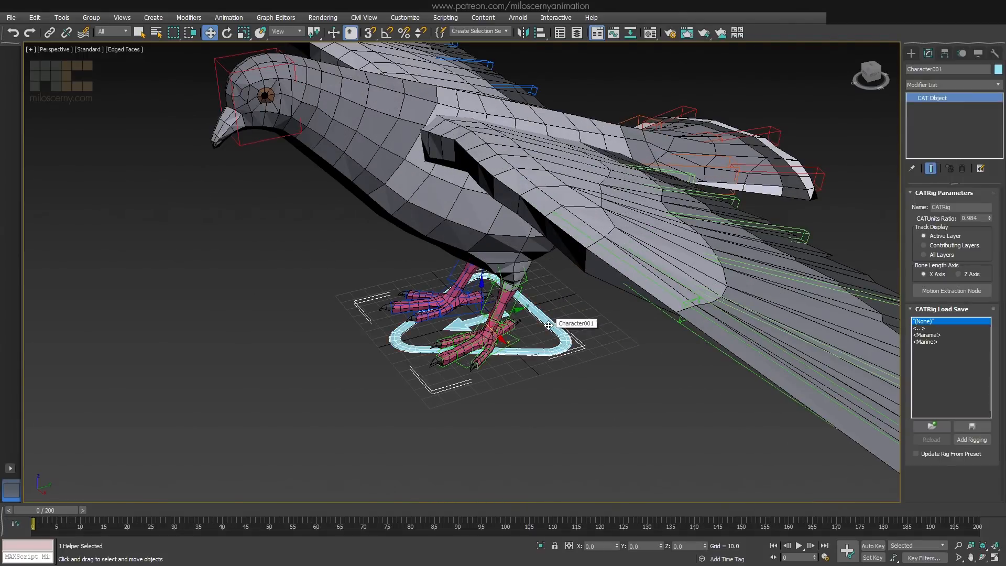
scroll(547, 323, down, 1)
middle_drag(547, 314, 547, 424)
alt+middle_drag(529, 367, 599, 341)
key(F3)
click(540, 229)
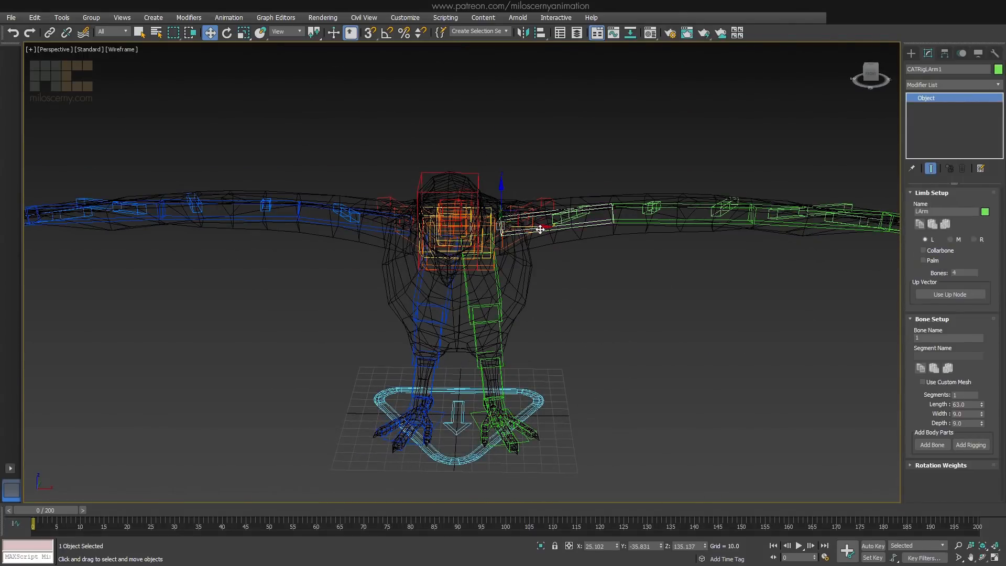
Try moving the left wing's first bone away from the body in setup mode
alt+middle_drag(560, 226, 544, 272)
drag(519, 214, 599, 233)
right_click(600, 233)
Add an absolute animation layer to the CAT rig, and toggle animation mode on and back to setup mode
click(962, 57)
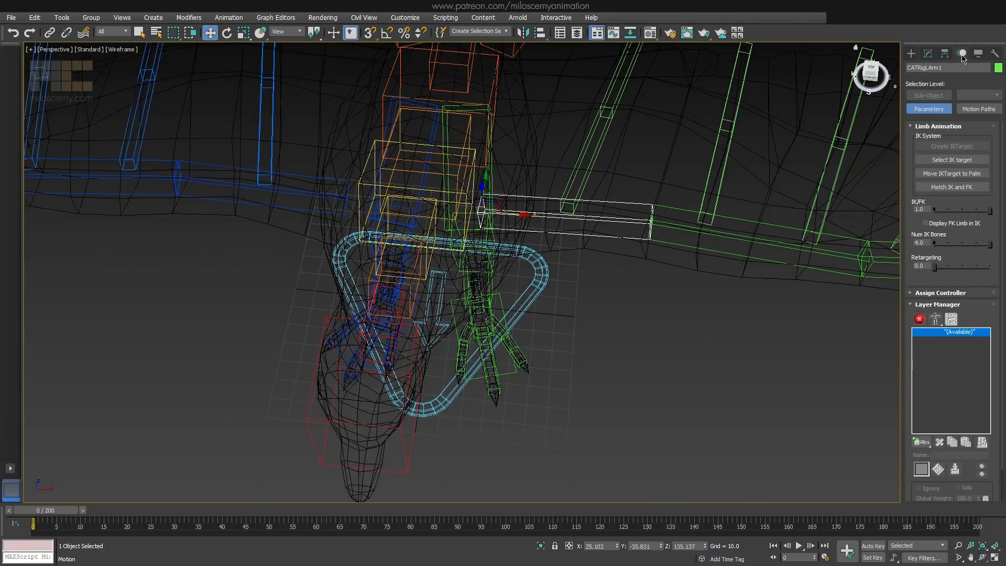
drag(925, 451, 924, 452)
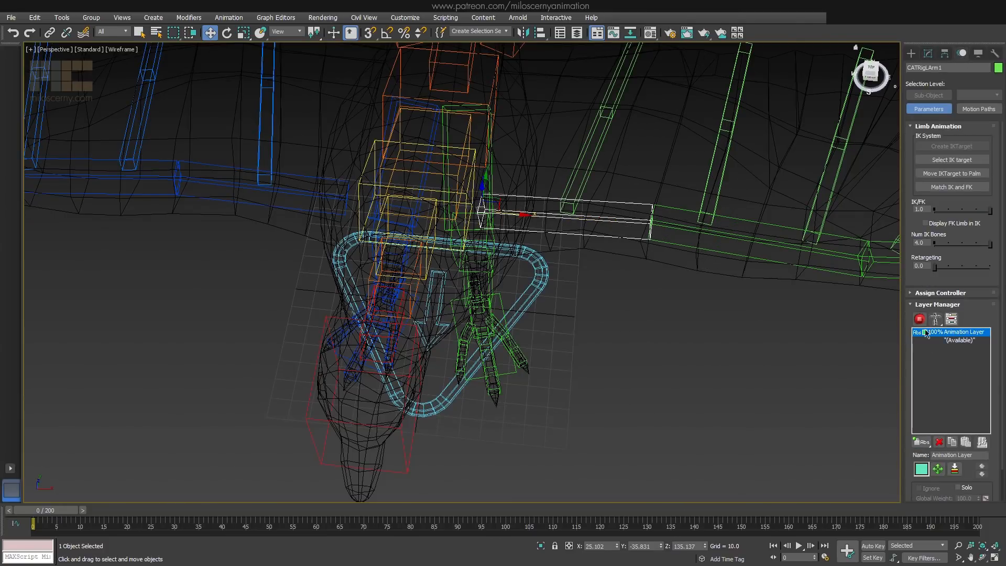
alt+middle_drag(599, 269, 575, 252)
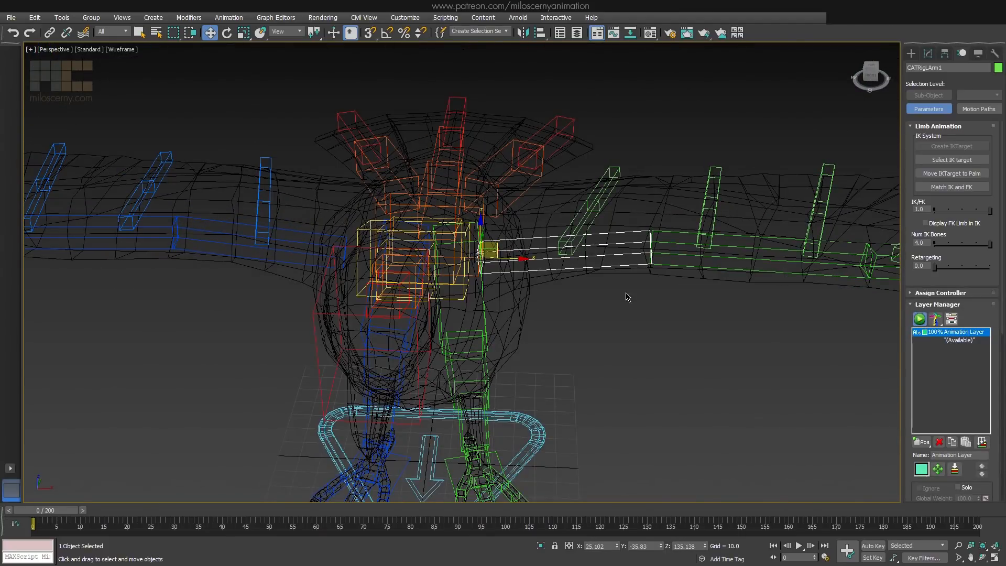
click(919, 319)
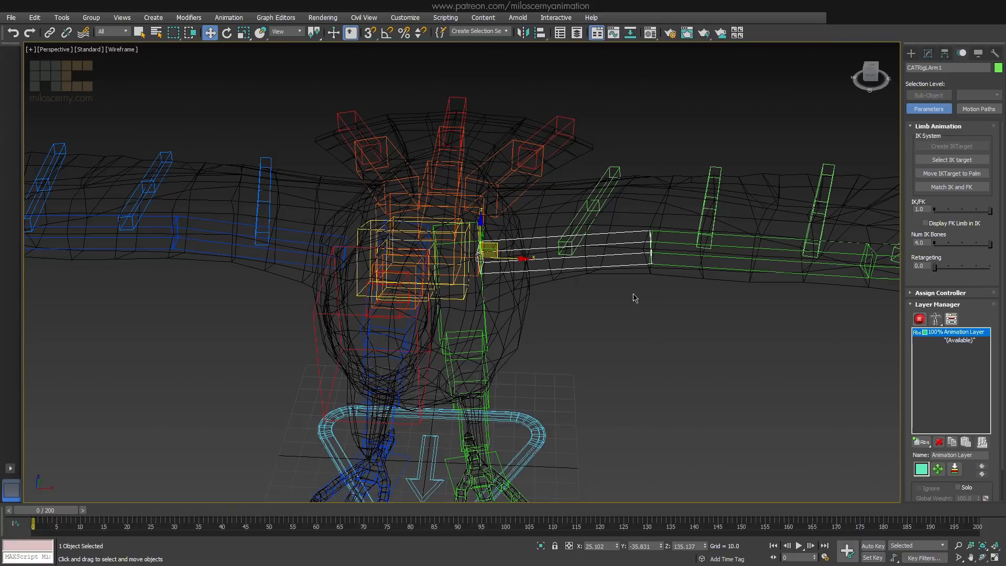
Turn off the animation-mode Lock Local Position option for the left wing's first bone, CATRigLArm1
click(570, 292)
click(538, 236)
alt+middle_drag(612, 228, 590, 245)
key(F3)
middle_drag(590, 244, 595, 297)
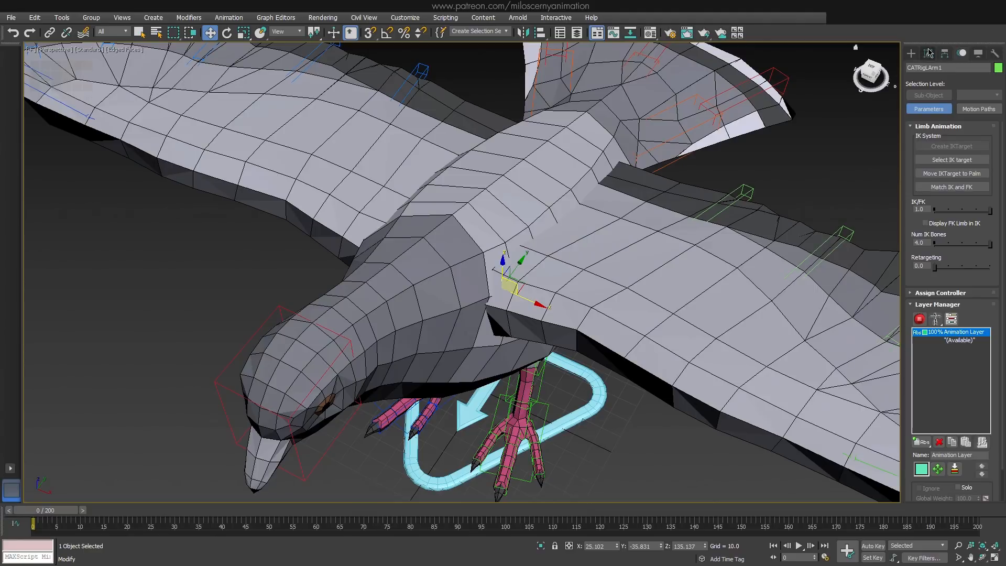
click(945, 54)
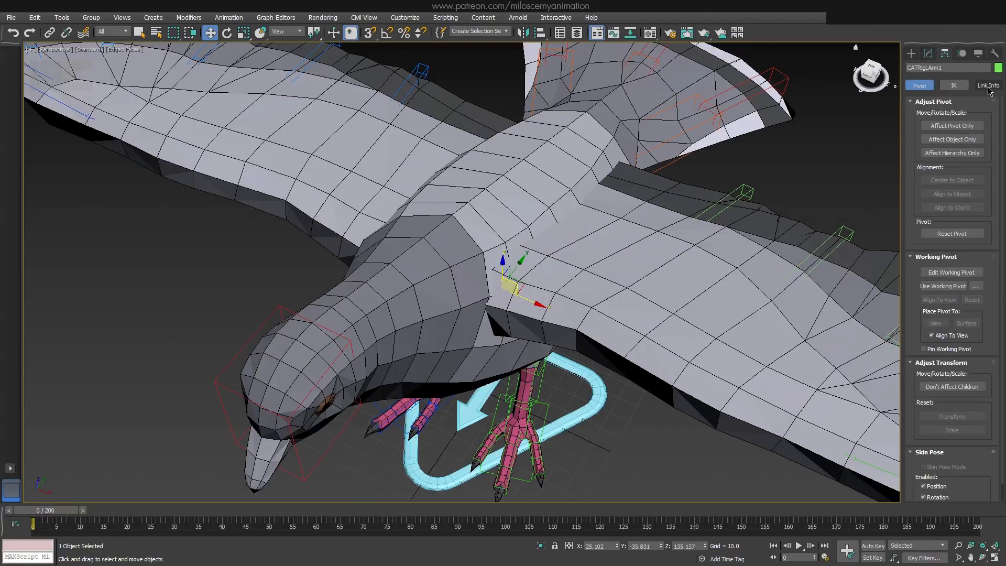
click(988, 86)
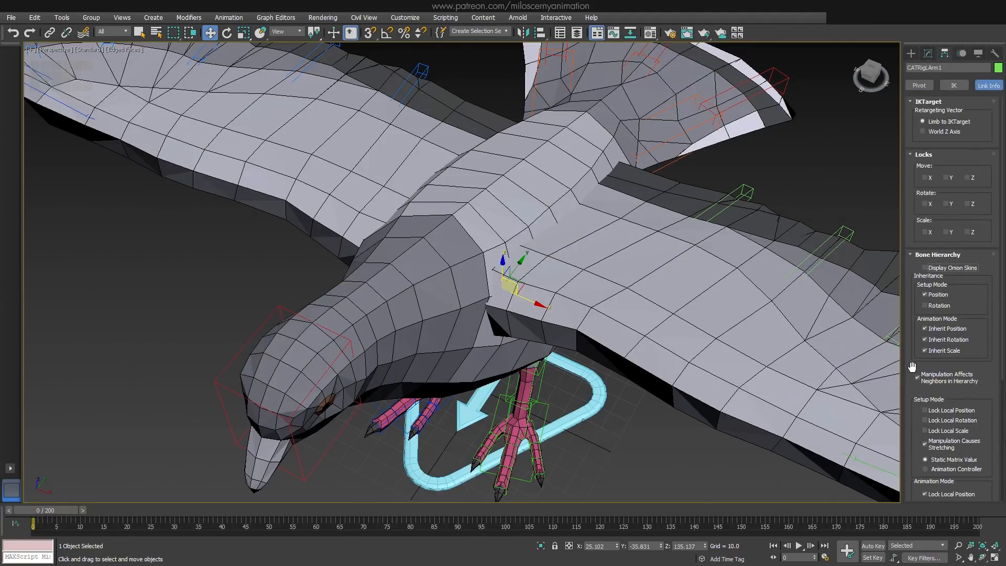
drag(912, 366, 912, 211)
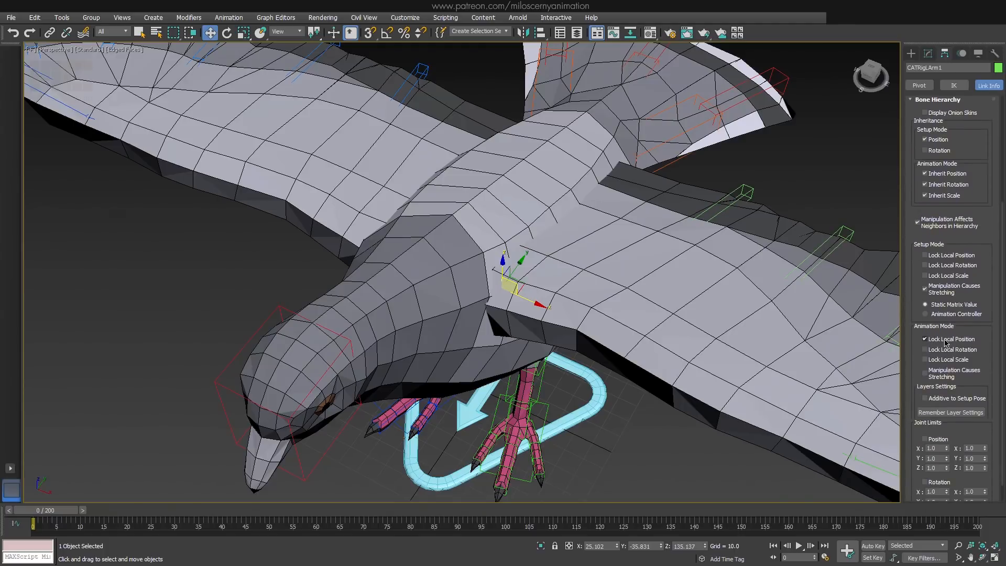
Turn off the animation-mode Lock Local Position option for the right wing's first bone, CATRigRArm1
alt+middle_drag(576, 327, 601, 326)
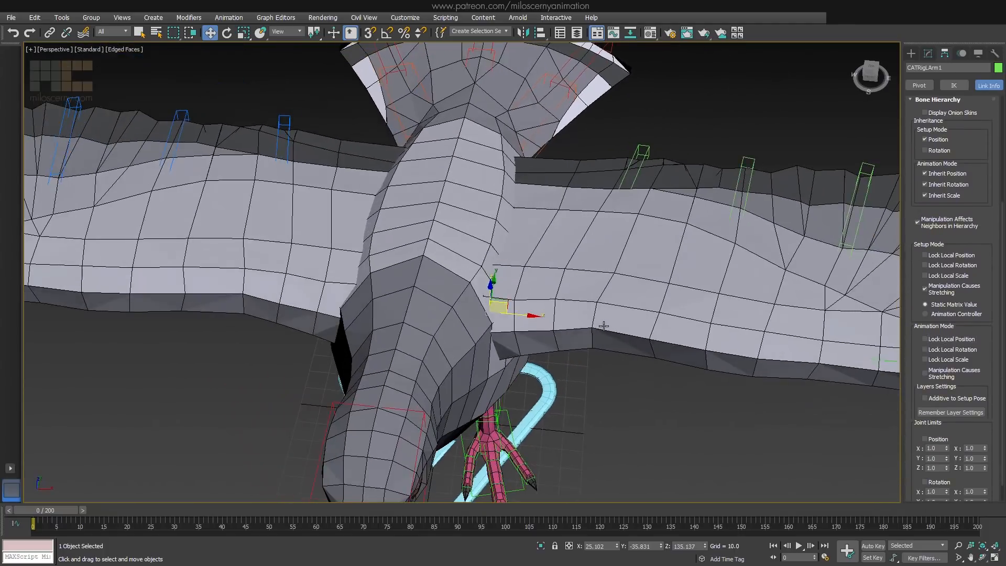
key(F3)
click(304, 296)
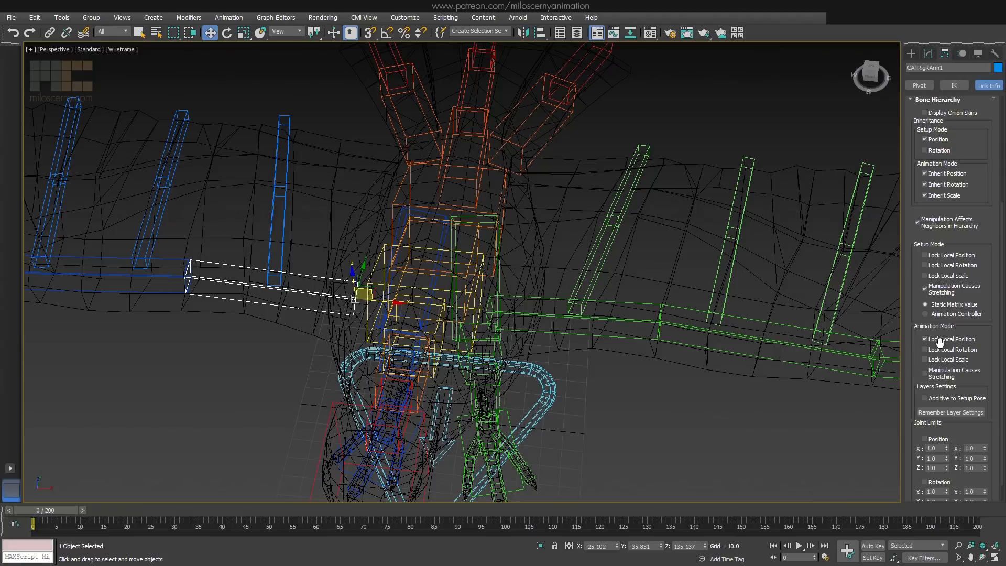
Select the rig's base triangle, Character001, and activate animation mode for the Animation Layer
alt+middle_drag(739, 362, 550, 336)
click(563, 413)
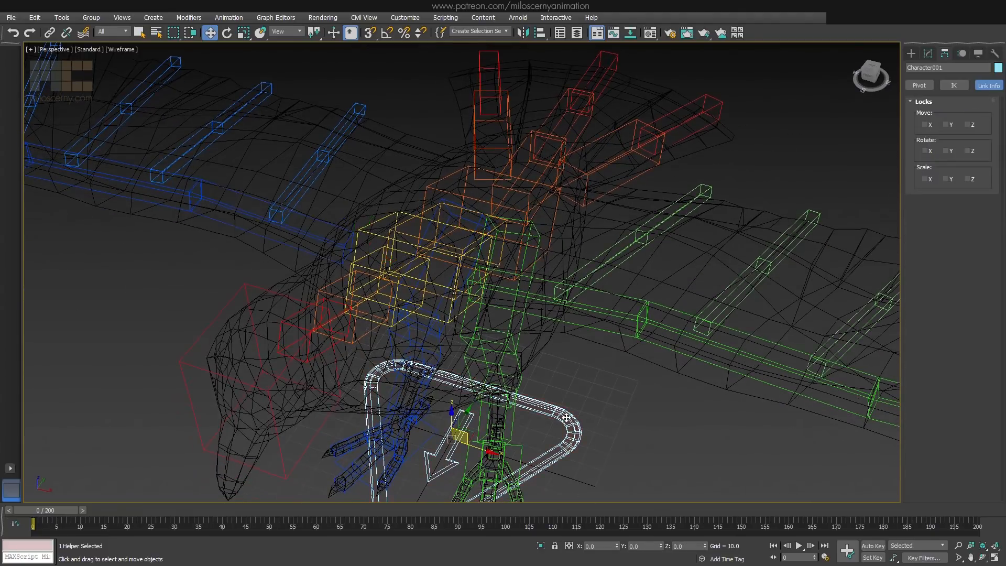
key(F3)
click(962, 54)
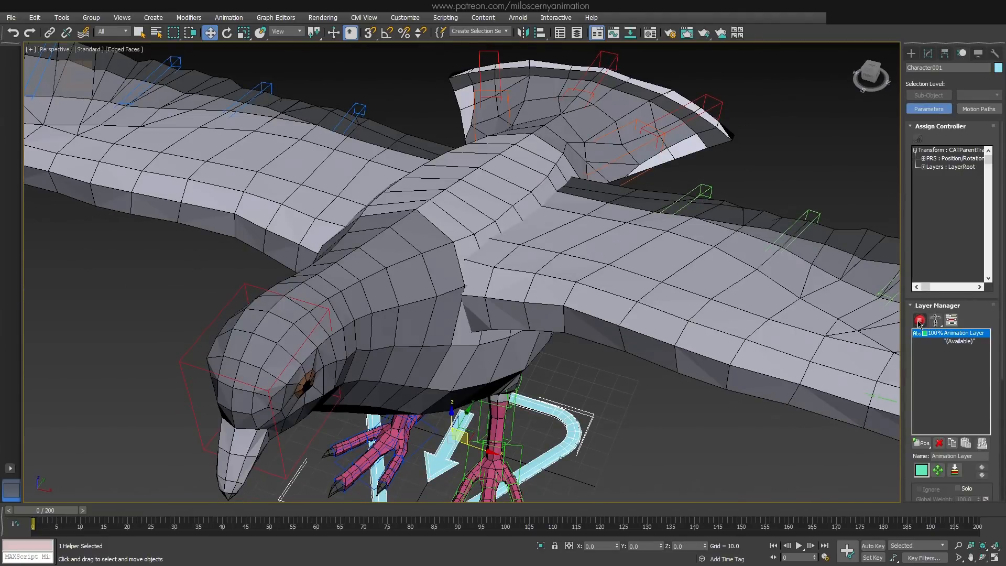
Test moving the left wing's first bone sideways with animation mode active
key(F3)
click(534, 299)
alt+middle_drag(534, 298, 503, 301)
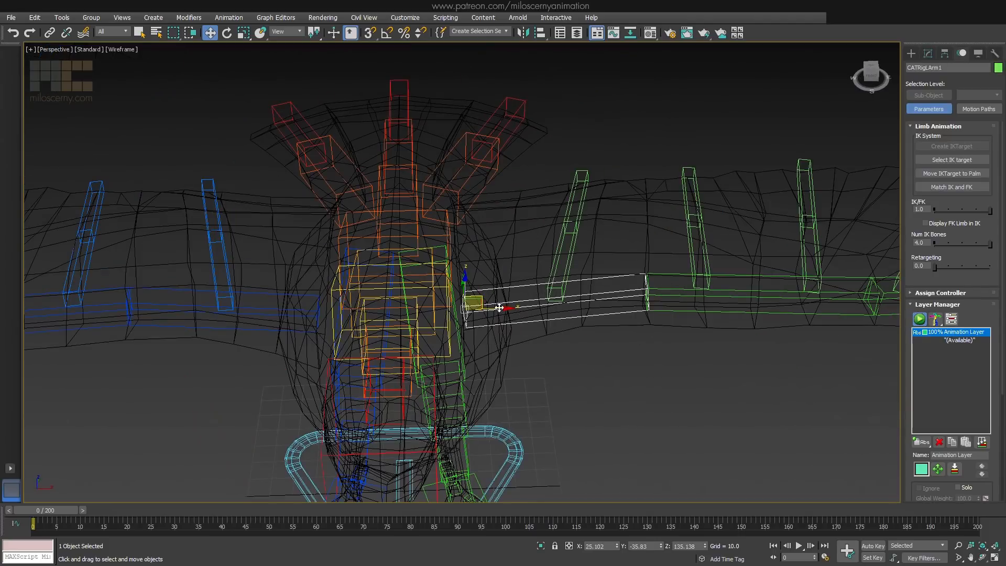
drag(503, 301, 544, 304)
scroll(550, 340, down, 5)
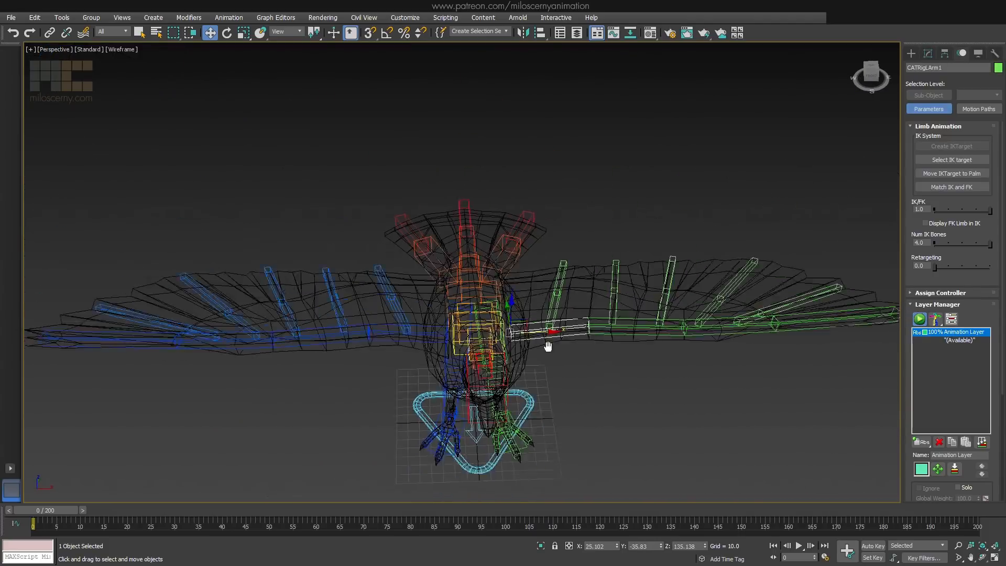
drag(426, 335, 591, 337)
right_click(592, 337)
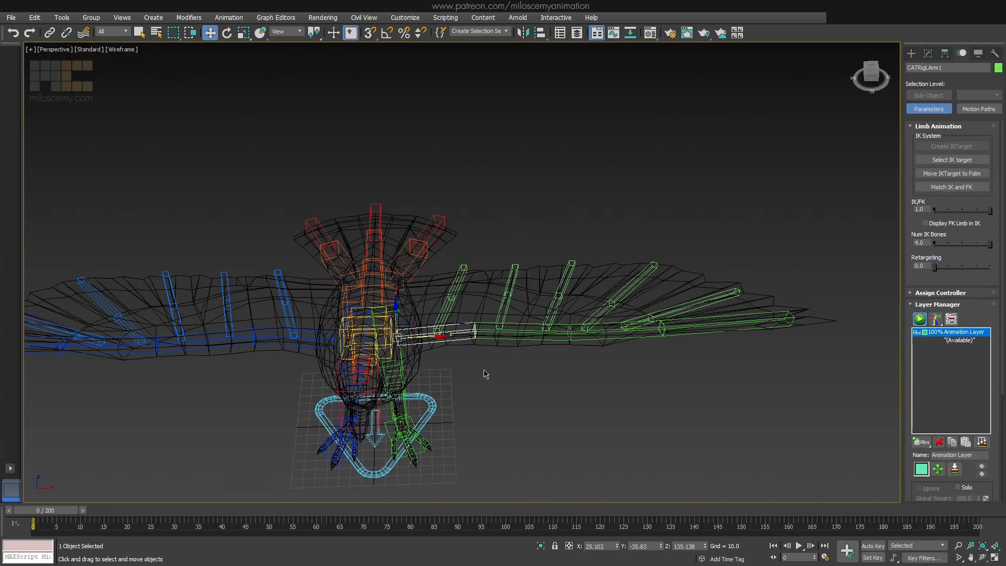
alt+middle_drag(484, 372, 529, 380)
Return to shaded display, select Character001 and delete its Animation Layer
key(F3)
click(738, 310)
alt+middle_drag(737, 310, 566, 386)
key(q)
click(528, 383)
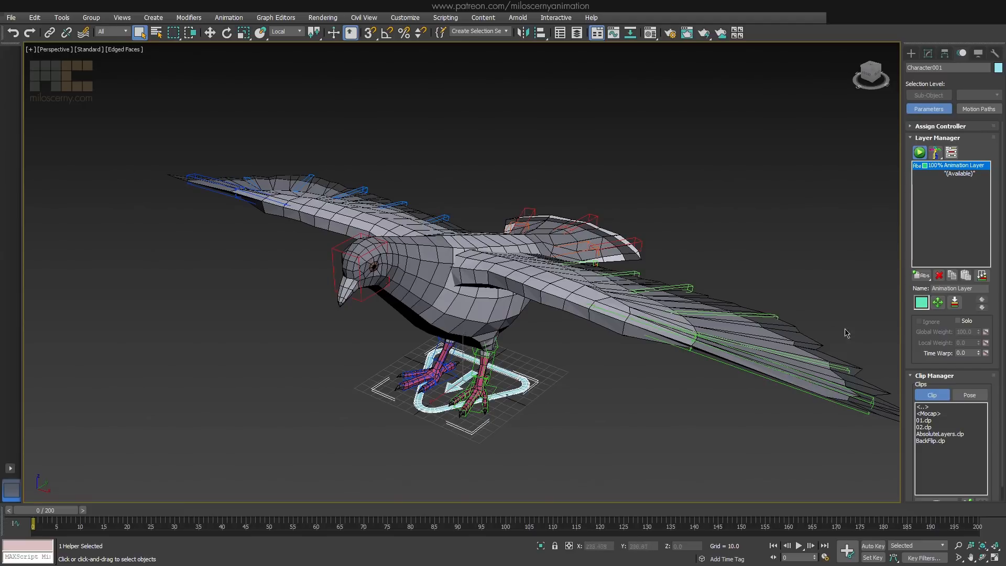
click(939, 276)
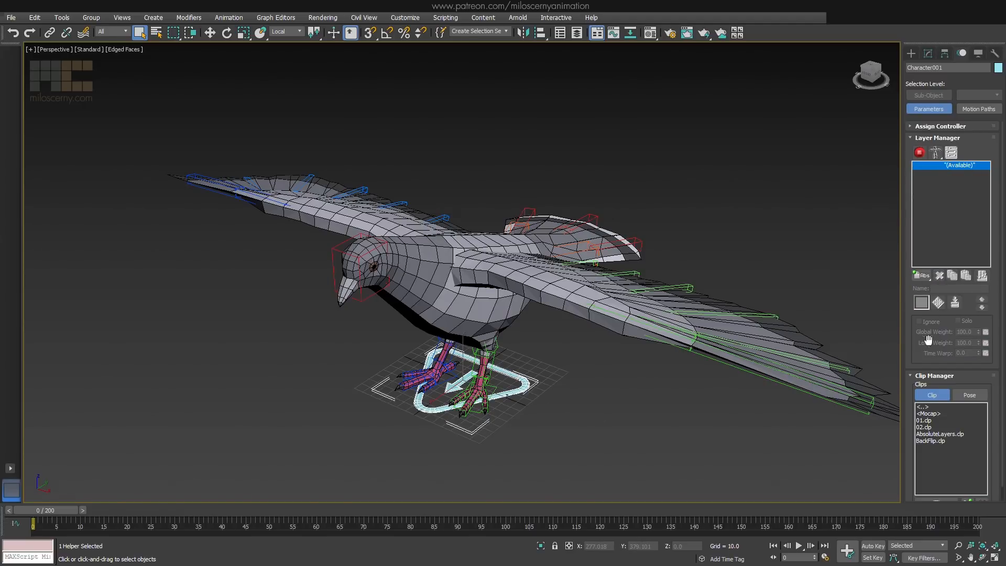
Load the animation clip 02.clp onto the rig and switch the rig to animation mode
double_click(925, 428)
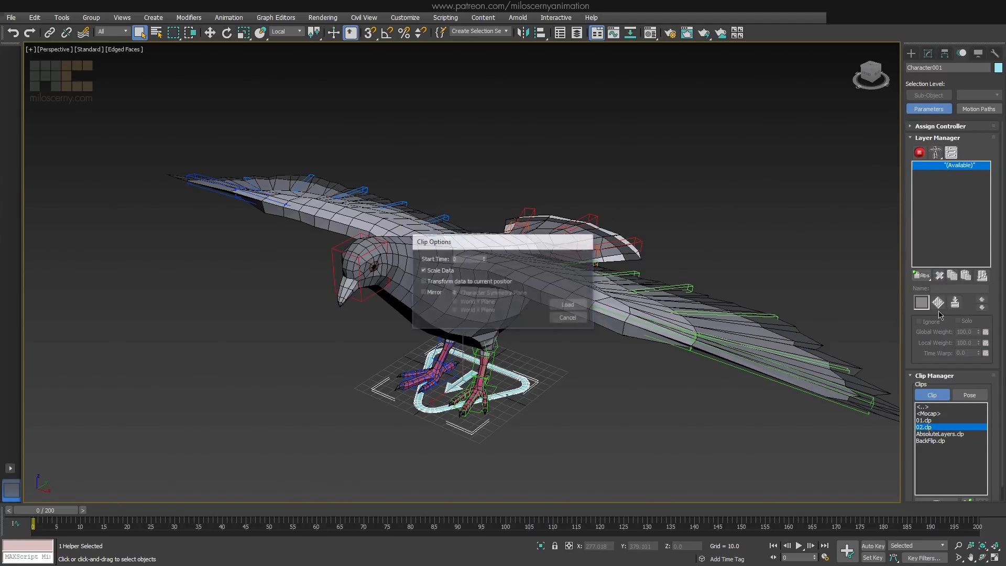
click(570, 305)
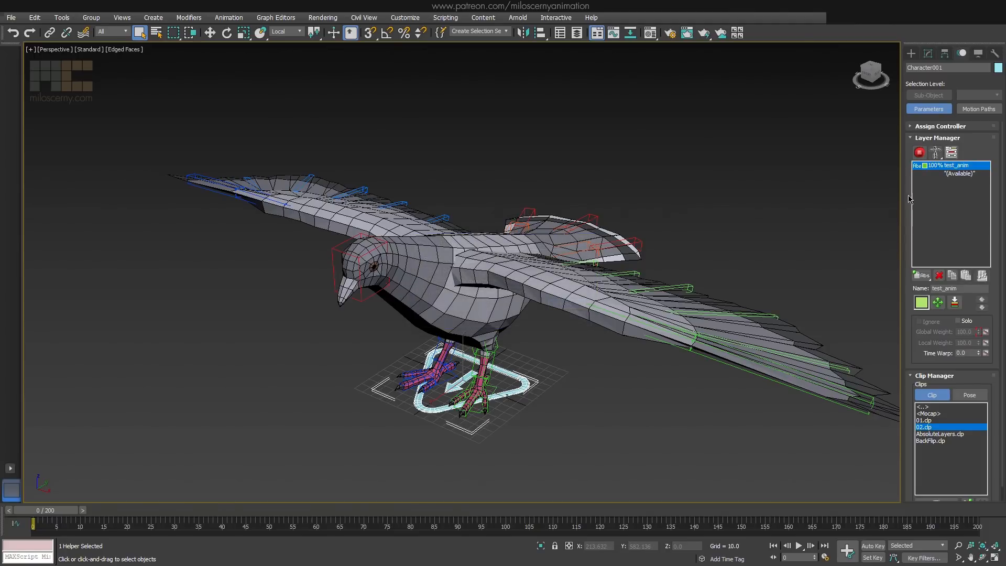
click(920, 152)
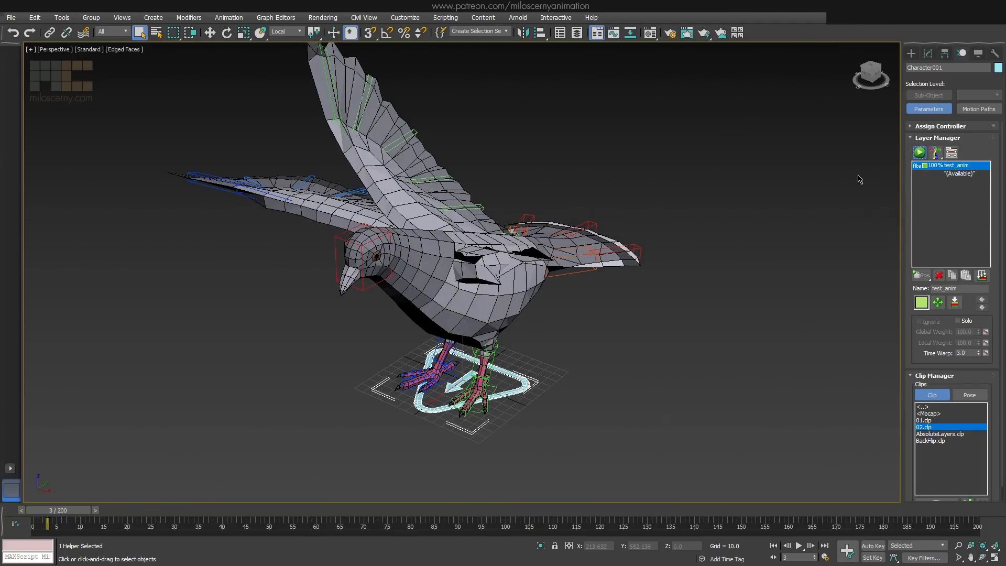
Scrub the animation to frame 180 and back, examining the wing deformation and the left wing bone's keys in wireframe
drag(86, 509, 889, 540)
key(F3)
alt+middle_drag(541, 337, 466, 296)
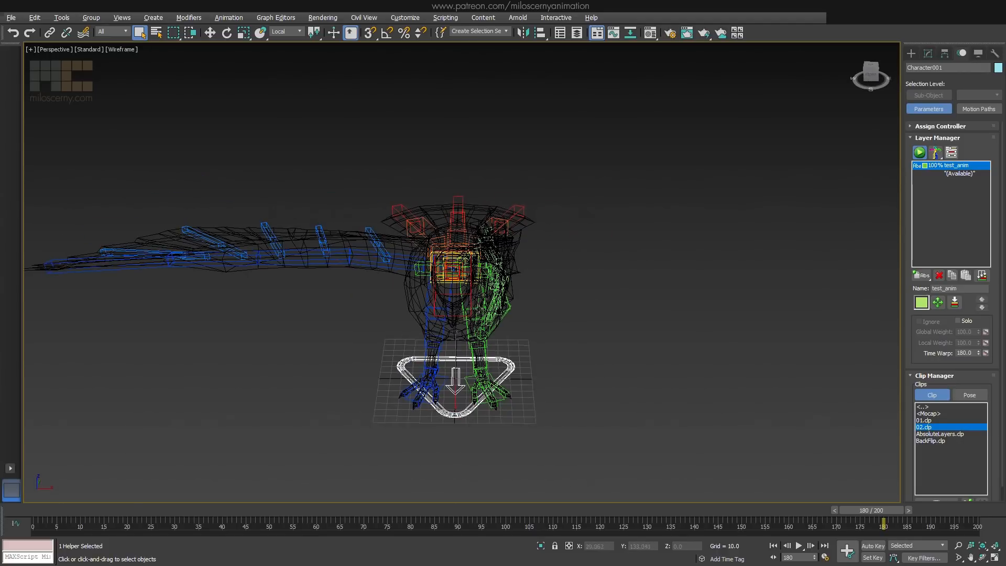
scroll(466, 296, up, 5)
click(360, 251)
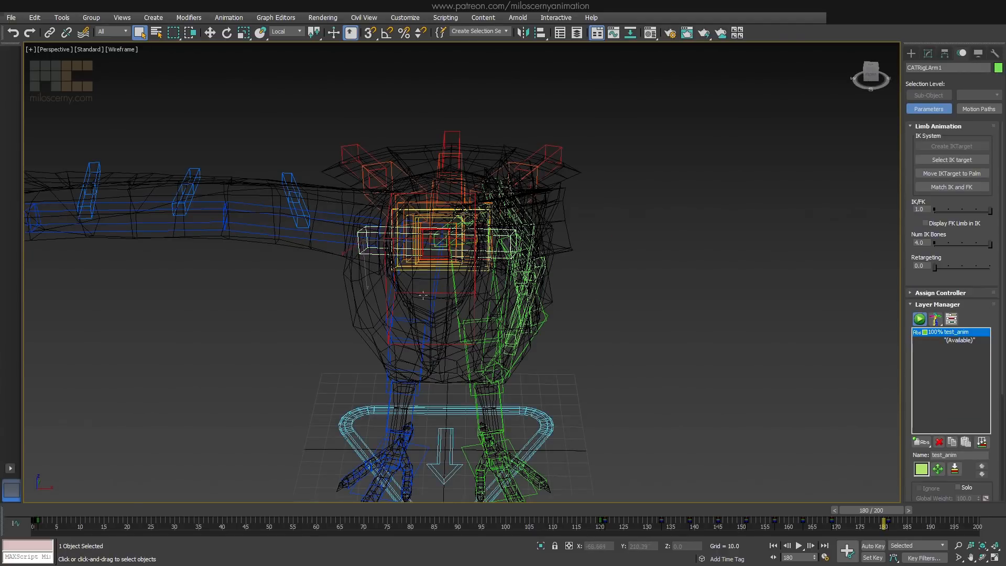
mouse_move(893, 514)
mouse_down()
mouse_move(820, 514)
mouse_move(903, 515)
mouse_move(58, 515)
mouse_up()
key(F3)
Select the Pigeon mesh at frame 0 and open its Skin modifier settings
scroll(675, 366, down, 2)
alt+middle_drag(675, 366, 529, 347)
scroll(525, 389, down, 3)
click(563, 369)
mouse_move(79, 514)
mouse_down()
mouse_move(285, 516)
mouse_move(68, 514)
mouse_up()
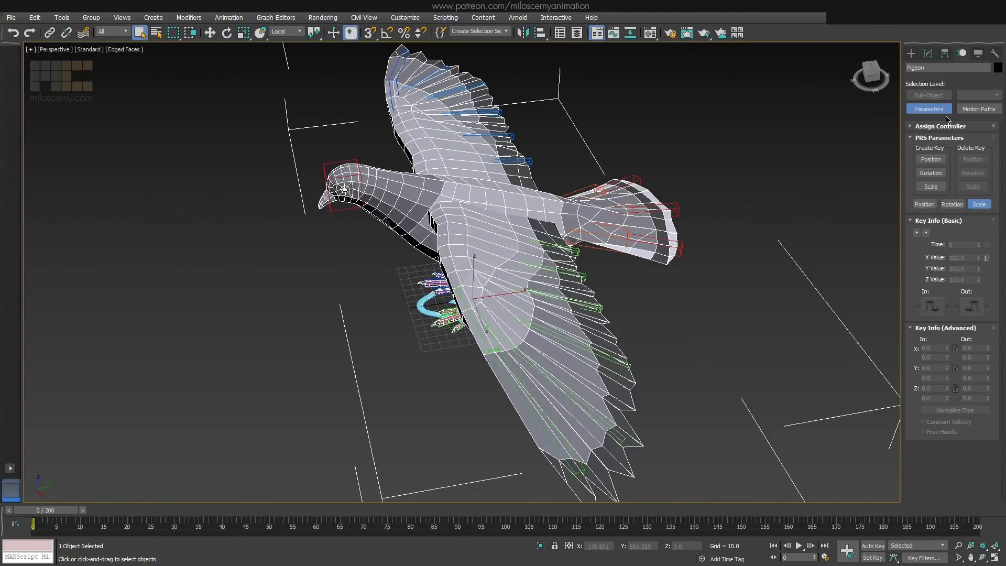
click(928, 54)
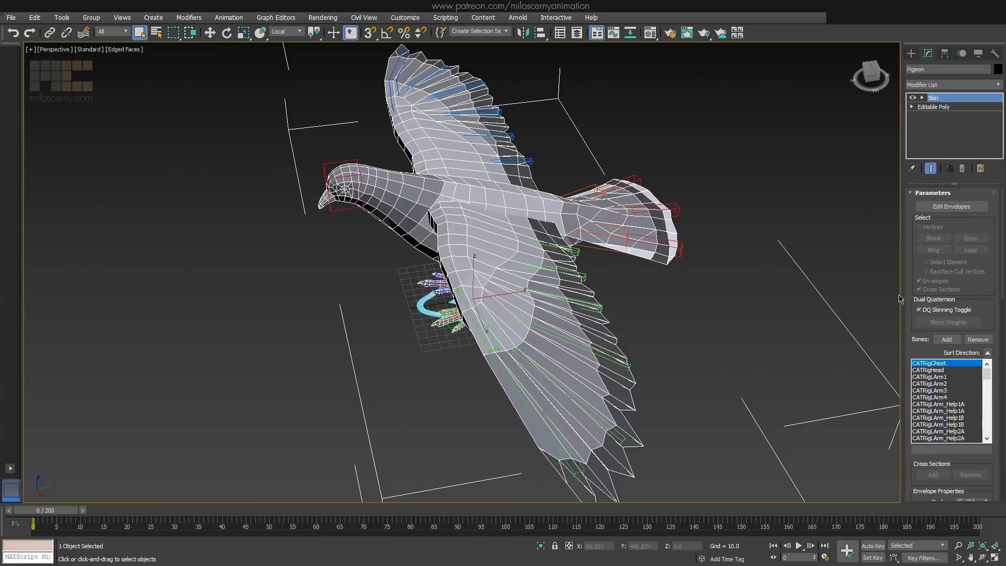
Apply the Geodesic Voxel weight solver to the pigeon's skin with falloff 0.2, max influence 0 and max resolution 256
scroll(907, 295, down, 5)
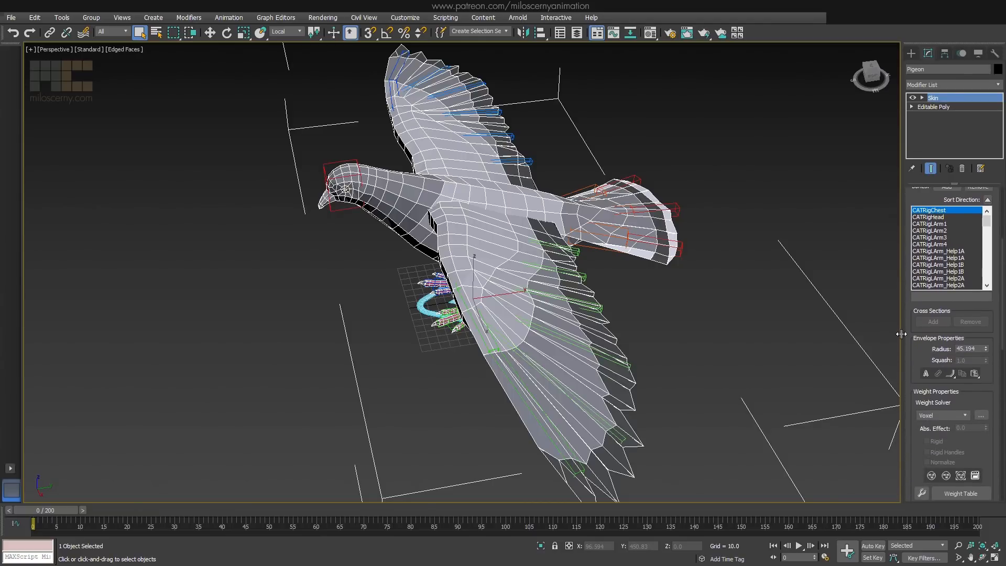
drag(910, 349, 909, 288)
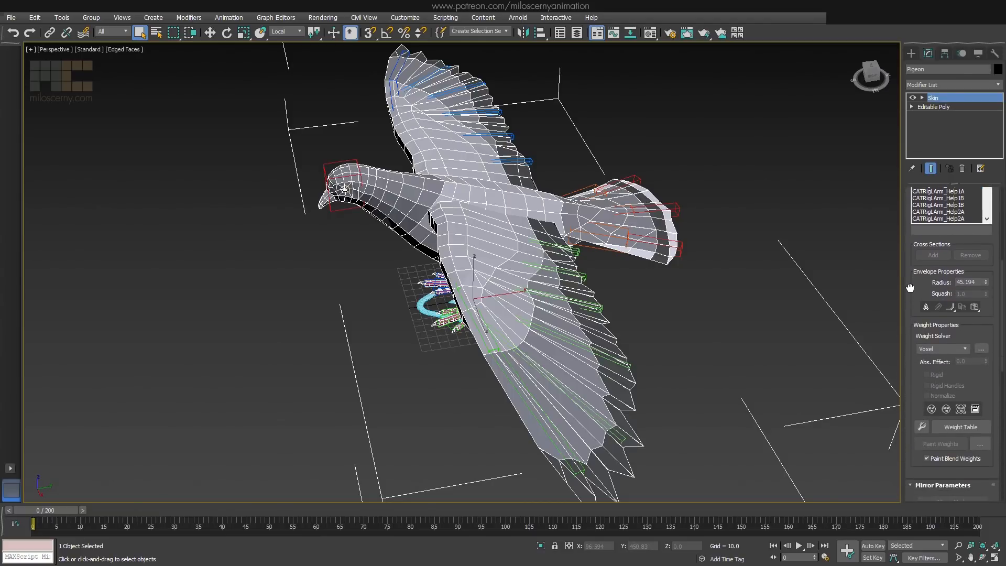
click(980, 350)
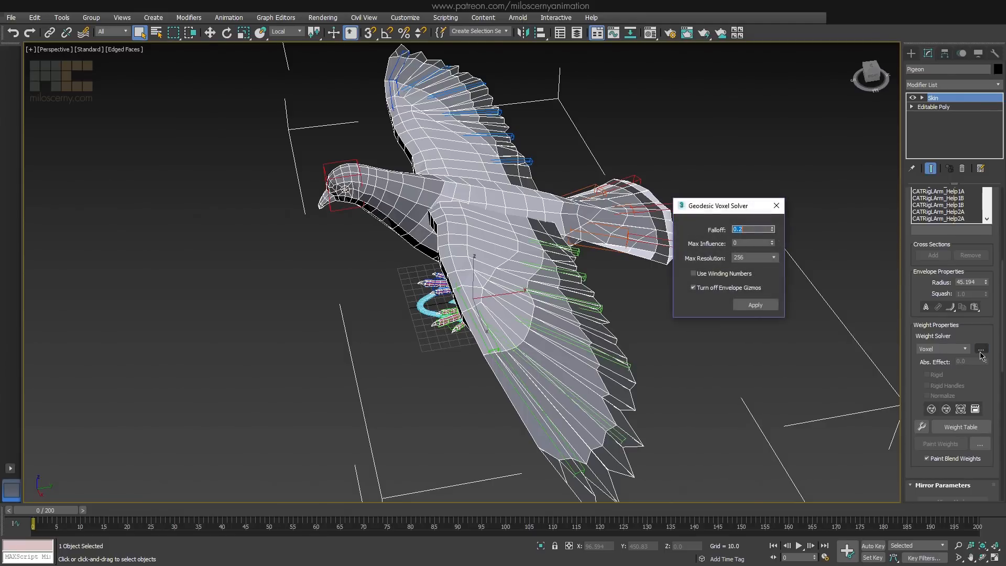
click(763, 306)
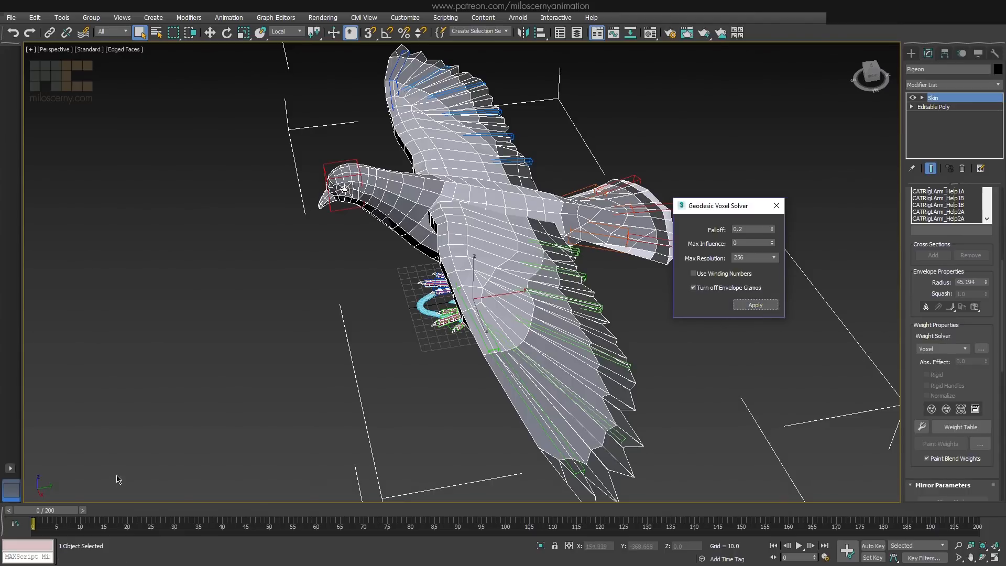
Scrub through the animation to examine the pigeon's new deformation, and close the voxel solver settings
drag(42, 514, 897, 541)
alt+middle_drag(561, 393, 569, 363)
key(F4)
drag(897, 514, 486, 511)
key(F4)
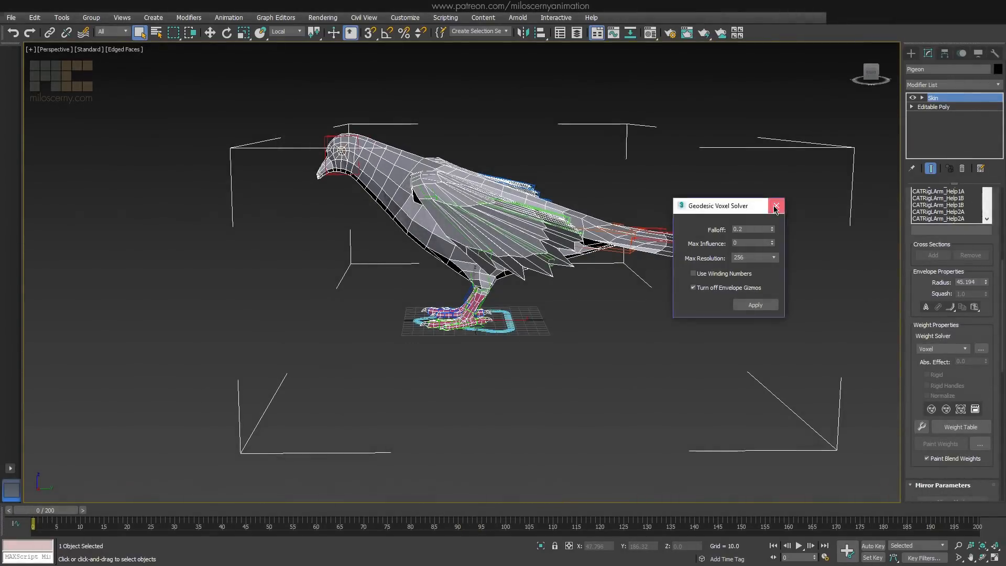
click(775, 208)
alt+middle_drag(733, 251, 712, 300)
click(746, 280)
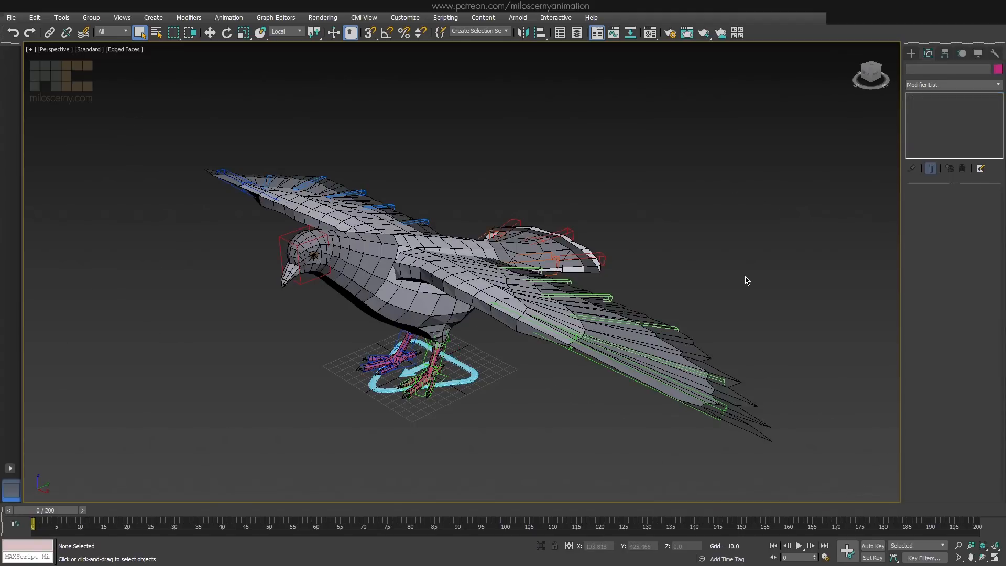
Start editing envelopes on the Pigeon mesh, select the CATRigLArm1 envelope and move to frame 129
click(487, 280)
click(948, 207)
alt+middle_drag(566, 201, 437, 273)
scroll(461, 274, up, 3)
click(456, 275)
scroll(445, 299, up, 3)
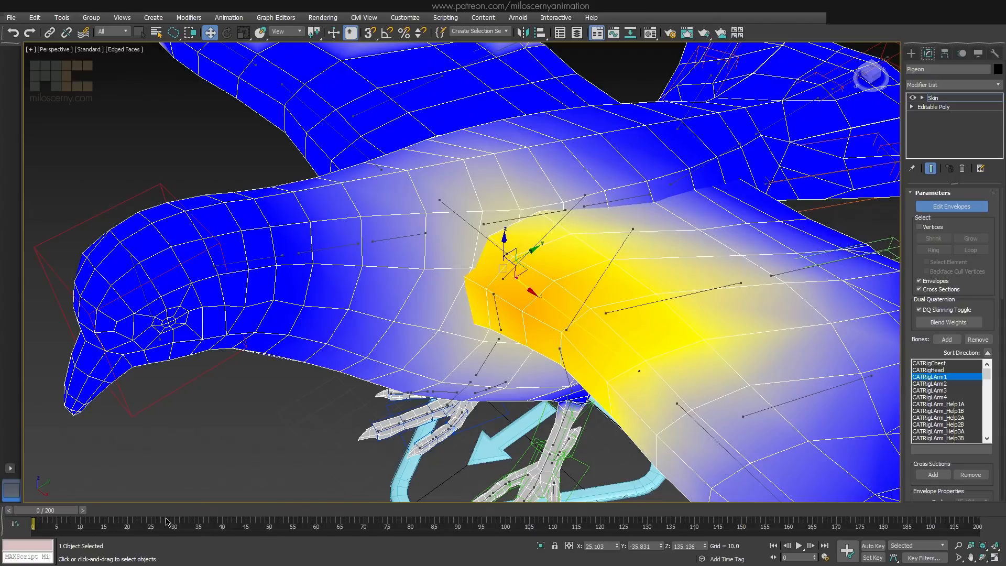
drag(78, 510, 658, 531)
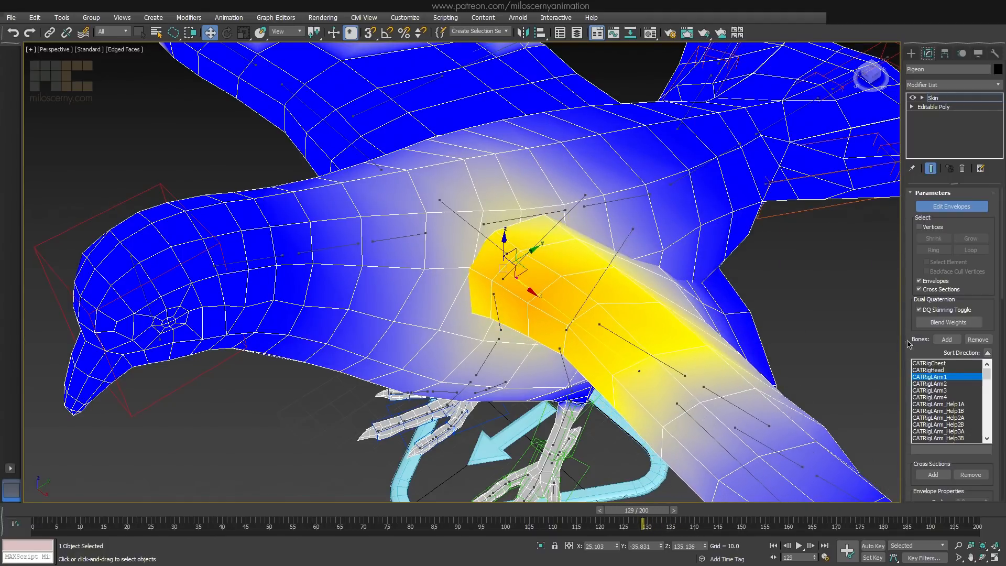
Enable vertex selection by element in the Skin modifier and select the pigeon's body element
click(931, 228)
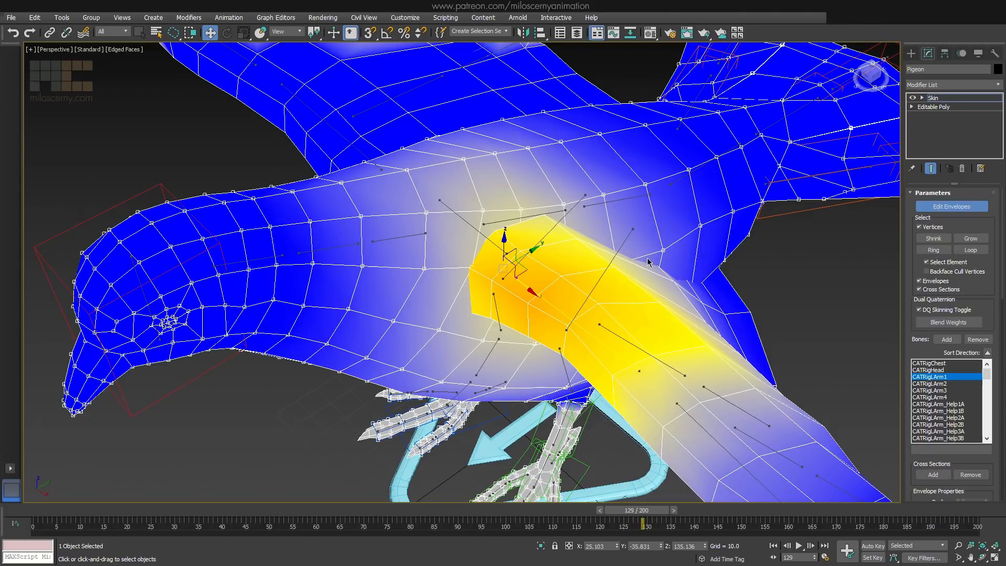
alt+middle_drag(464, 159, 581, 251)
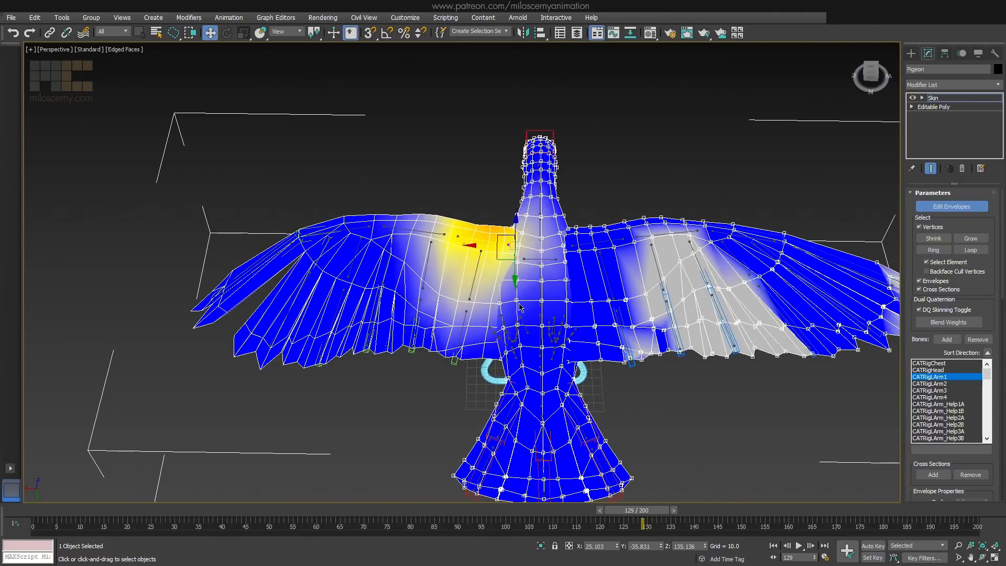
scroll(568, 296, up, 3)
alt+middle_drag(518, 307, 586, 285)
Open the Weight Tool and set the body element's weight for CATRigLArm_Help1A to 0
click(961, 404)
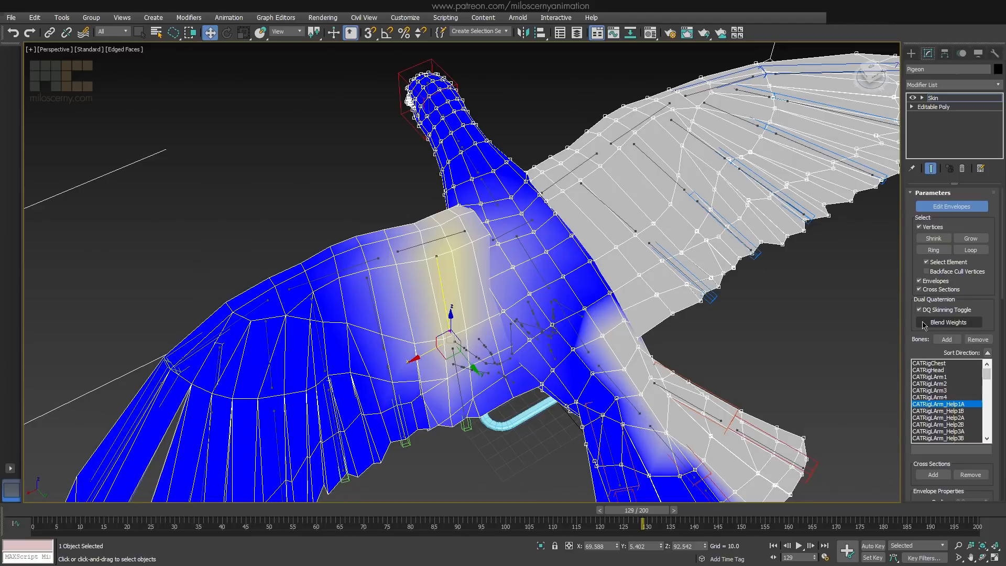
scroll(910, 390, down, 5)
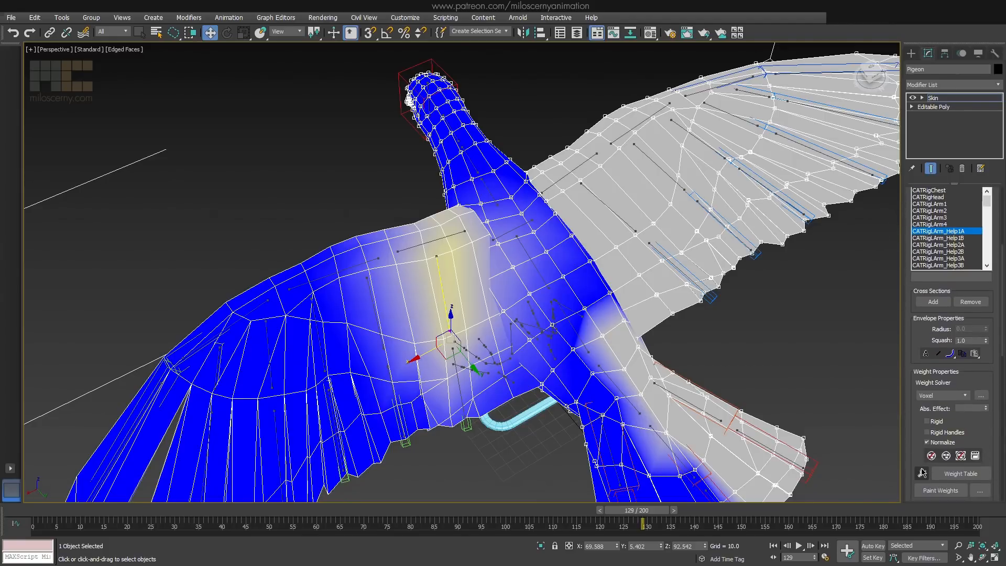
click(921, 473)
drag(56, 25, 858, 265)
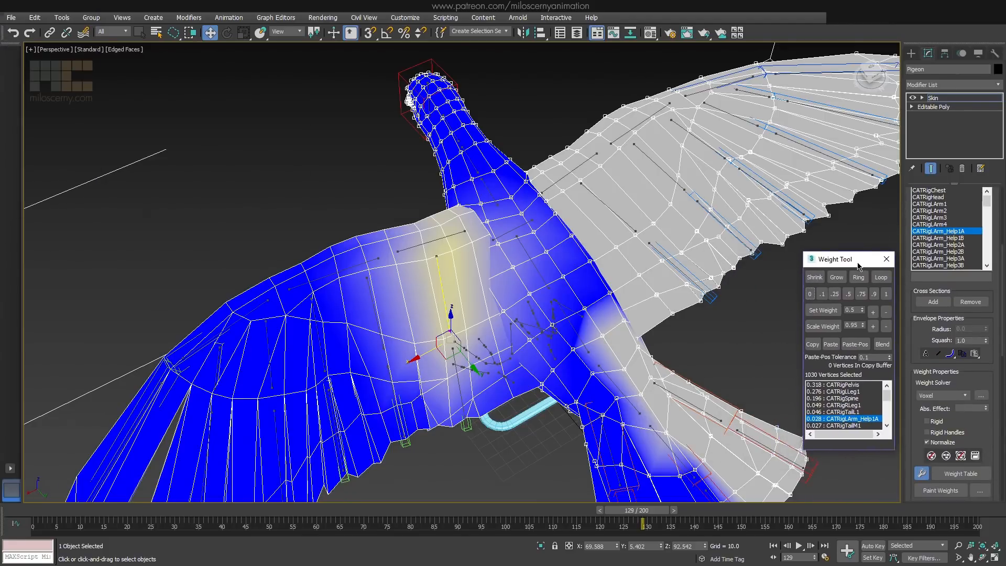
click(810, 293)
Set the body element's weight to 0 for the wing helper bones CATRigLArm_Help1B, Help2A, Help2B, Help3A and Help3B
click(922, 237)
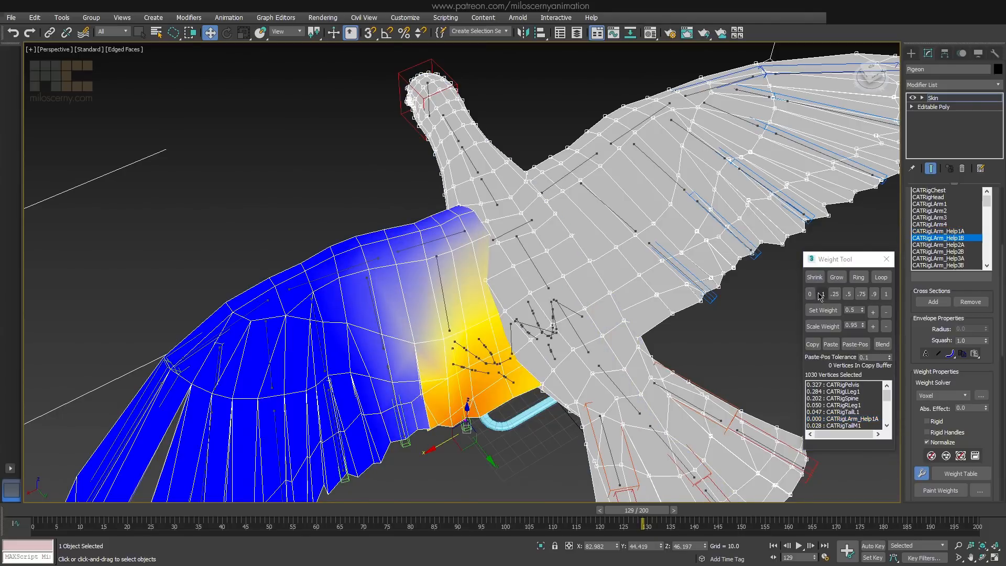
click(946, 245)
click(810, 294)
click(951, 251)
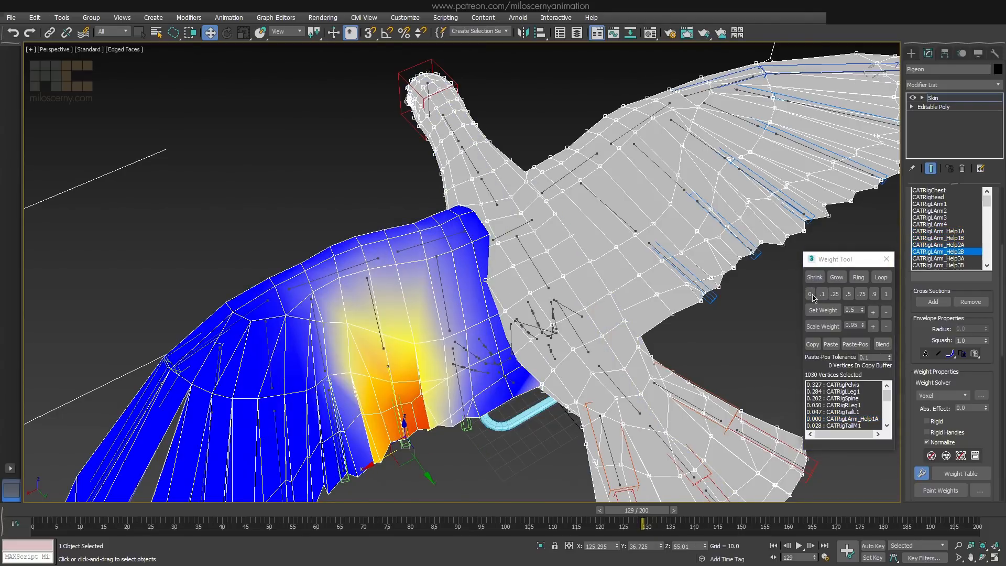
click(810, 295)
click(949, 258)
click(809, 298)
click(949, 265)
click(810, 295)
Set the body element's weight to 0 for the bones listed after CATRigLArm_Help3B
mouse_move(987, 201)
mouse_down()
mouse_move(987, 210)
mouse_move(986, 201)
mouse_up()
click(949, 211)
click(810, 294)
click(949, 217)
click(810, 295)
click(949, 224)
click(949, 231)
click(810, 295)
Set the body element's weight to 0 for CATRigLArm1, CATRigLArm2 and CATRigLArm3, and close the Weight Tool
click(949, 203)
click(809, 295)
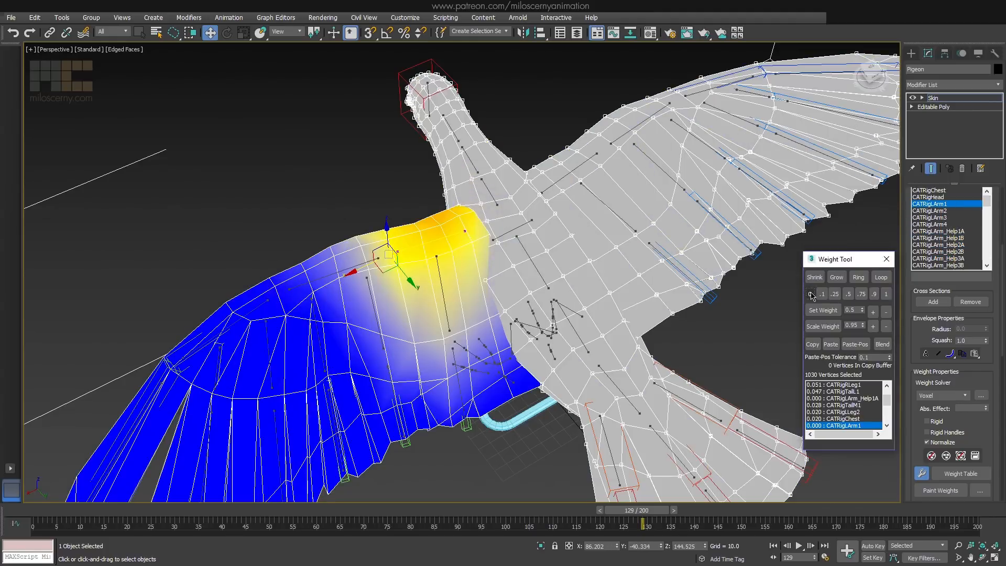
click(949, 211)
click(809, 295)
click(949, 218)
click(810, 295)
click(949, 224)
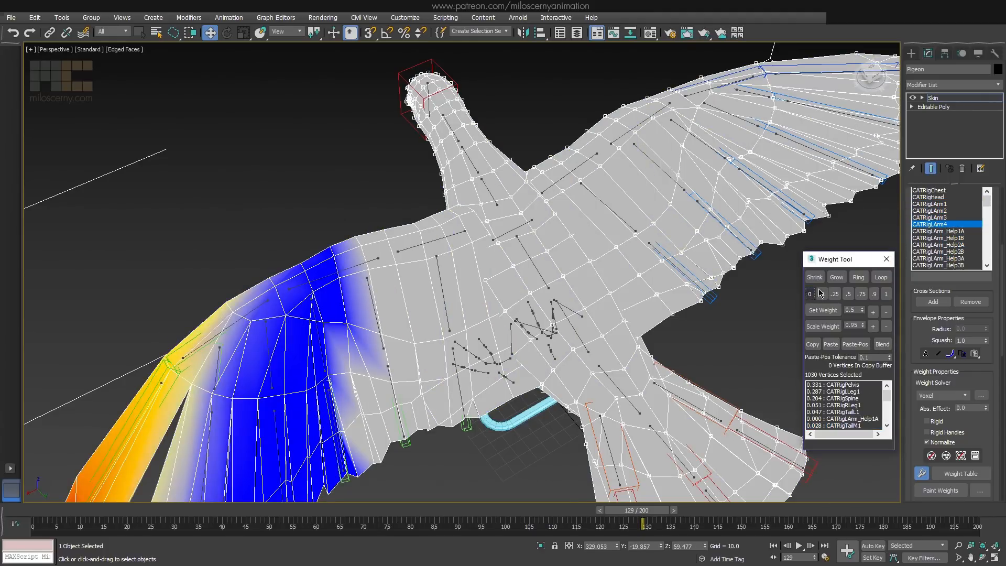
click(886, 259)
Scrub the animation to frame 167 and examine the wing and body deformation with and without edges
click(790, 309)
alt+middle_drag(626, 298, 799, 286)
mouse_move(643, 513)
mouse_down()
mouse_move(884, 513)
mouse_move(818, 515)
mouse_up()
mouse_move(670, 388)
alt+middle_down()
mouse_move(498, 327)
mouse_move(530, 299)
alt+middle_up()
scroll(502, 328, up, 3)
key(F4)
key(F4)
scroll(568, 326, down, 3)
Select the CATRigHead envelope and move to frame 94 with the head and neck in close view
click(961, 197)
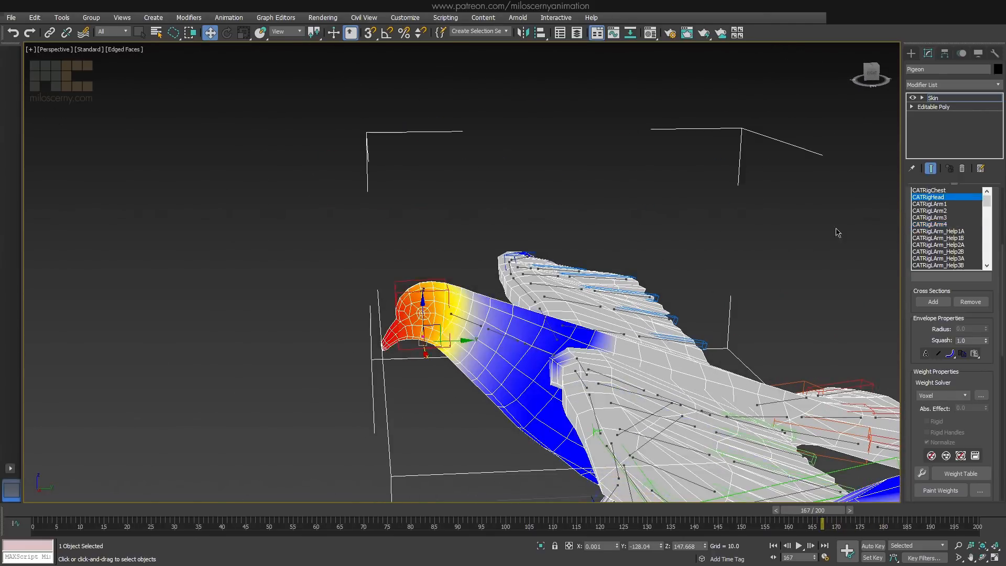
scroll(523, 335, up, 4)
middle_drag(485, 377, 539, 327)
drag(824, 514, 486, 511)
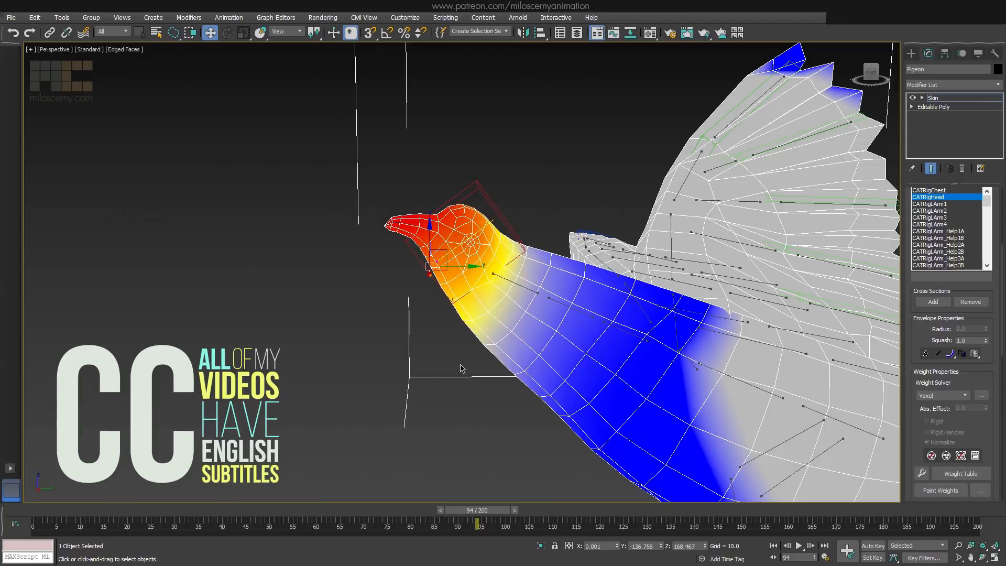
alt+middle_drag(463, 368, 497, 336)
scroll(496, 336, up, 3)
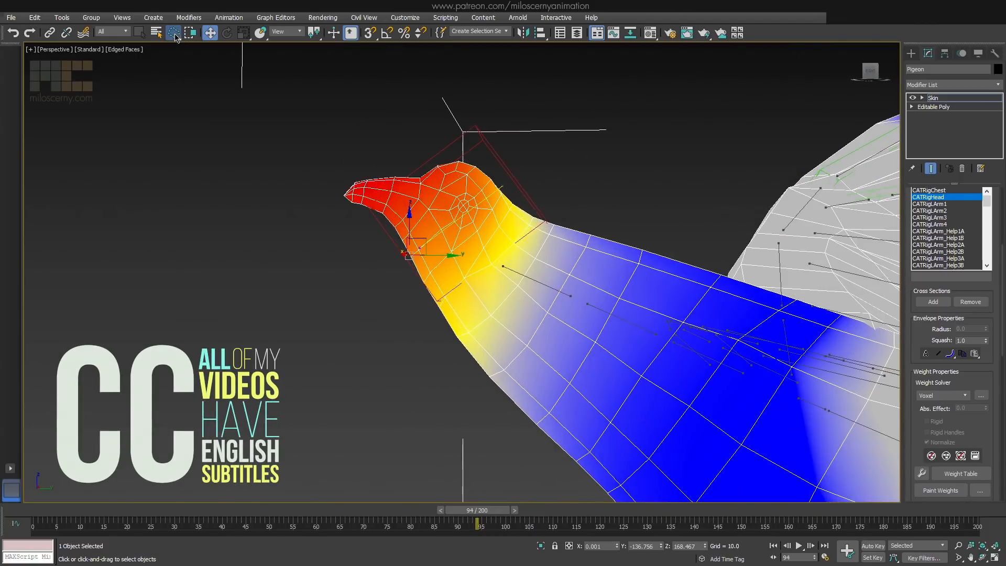
Select all the head vertices in wireframe and set their CATRigHead weight to 1 with the Weight Tool
click(176, 85)
key(F3)
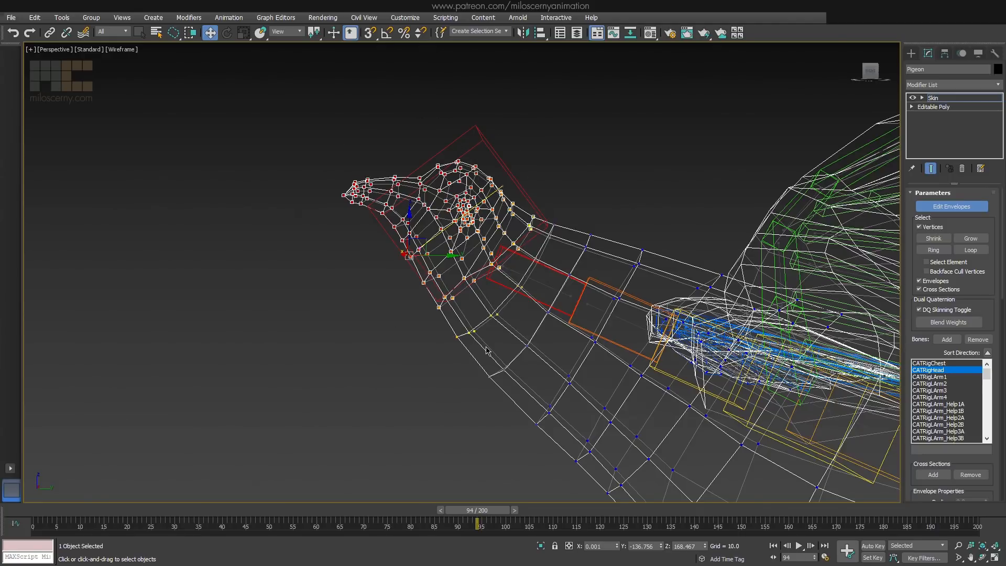
scroll(910, 424, down, 5)
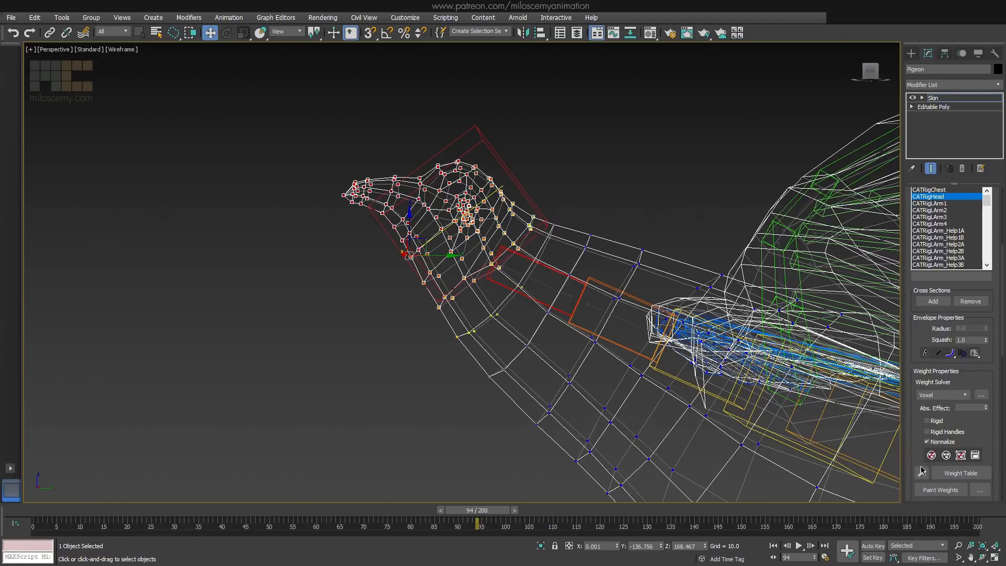
click(922, 472)
key(F3)
click(886, 294)
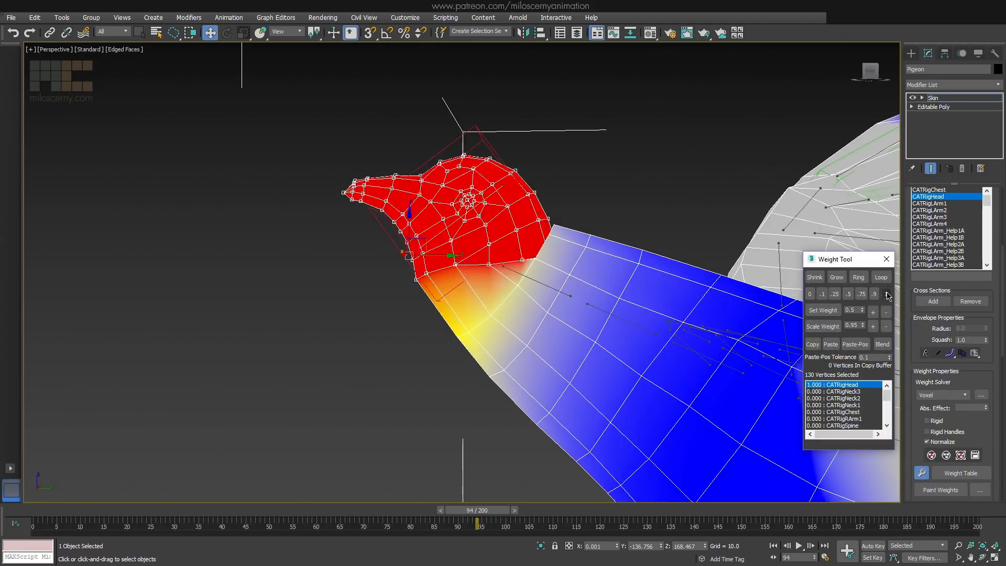
Select the vertices where the nape meets the head and set their CATRigHead weight to 0.75
mouse_move(505, 510)
mouse_down()
mouse_move(479, 515)
mouse_move(489, 513)
mouse_up()
key(F3)
drag(526, 231, 522, 202)
key(F3)
click(861, 294)
Select the nape vertex farther down the neck and set its CATRigHead weight to 0.15
mouse_move(472, 510)
mouse_down()
mouse_move(488, 511)
mouse_move(473, 511)
mouse_up()
key(F3)
key(F3)
key(F3)
drag(588, 252, 586, 230)
key(F3)
click(822, 294)
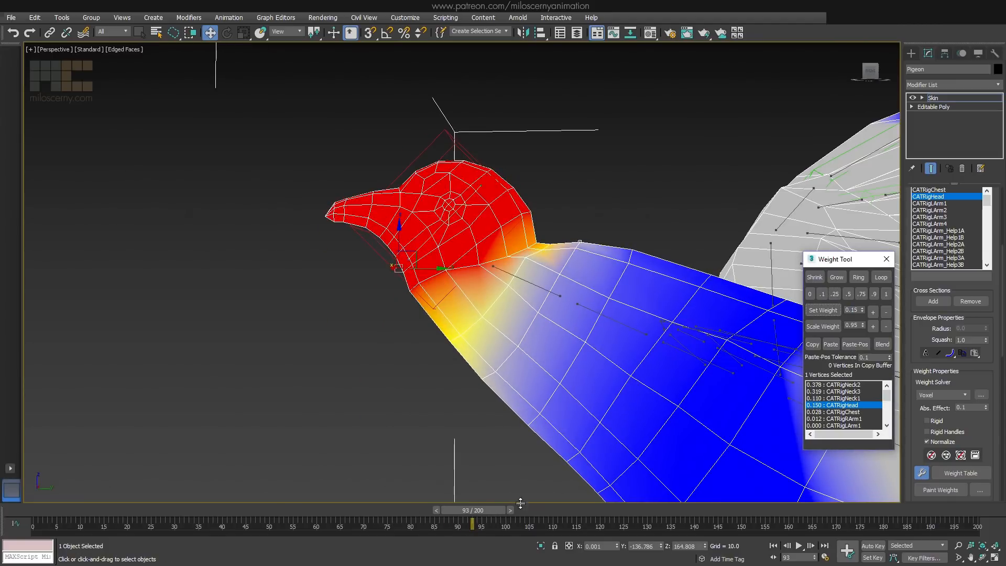
Select the adjacent vertices on the side of the upper neck and set their CATRigHead weight to 0.35
key(F3)
drag(530, 266, 523, 249)
key(F3)
click(835, 294)
drag(487, 510, 493, 512)
drag(862, 310, 862, 301)
click(823, 310)
Select the four vertices where the back of the head meets the neck at frame 114
drag(500, 511, 501, 516)
key(F3)
scroll(545, 272, down, 3)
key(F3)
alt+middle_drag(523, 346, 550, 361)
drag(487, 511, 571, 511)
scroll(545, 325, down, 4)
mouse_move(524, 346)
alt+middle_down()
mouse_move(565, 335)
mouse_move(503, 361)
mouse_move(450, 314)
alt+middle_up()
scroll(539, 314, up, 5)
key(F3)
drag(451, 214, 417, 303)
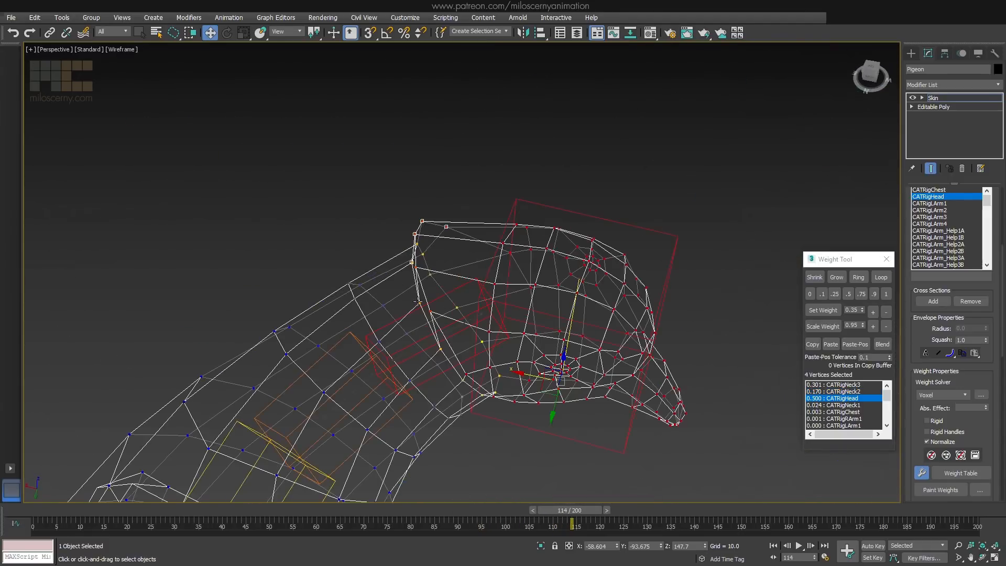
key(F3)
Select five vertices at the base of the head at frame 123 and set their CATRigHead weight to 0.9
mouse_move(418, 302)
alt+middle_down()
mouse_move(461, 335)
mouse_move(555, 377)
alt+middle_up()
scroll(555, 335, down, 4)
drag(571, 510, 610, 511)
alt+middle_drag(566, 367, 503, 325)
scroll(450, 283, up, 4)
ctrl+click(413, 296)
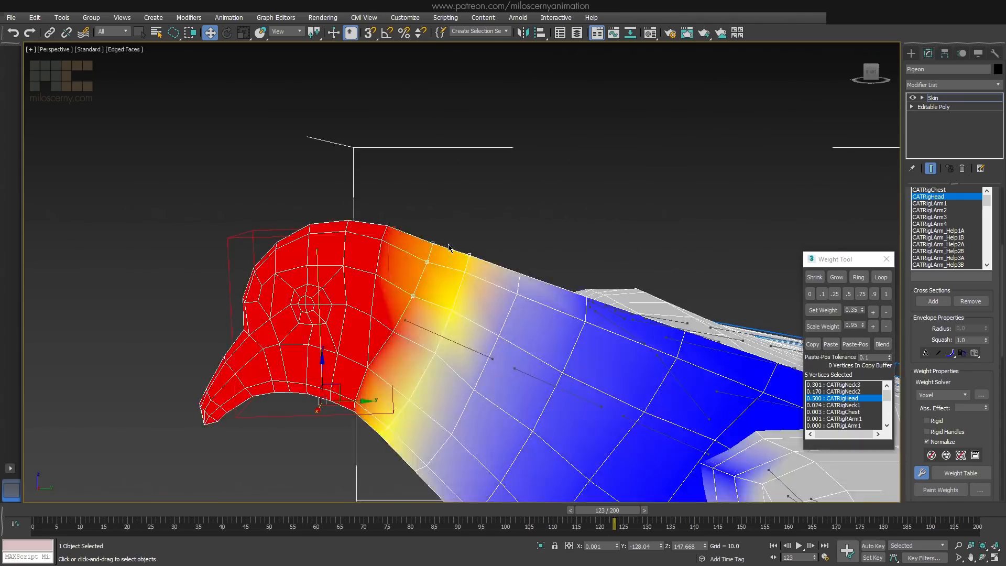
key(F3)
drag(366, 286, 403, 225)
key(F3)
click(873, 294)
Select the ring of 12 vertices behind the head at frame 98 and set its CATRigHead weight to 0.5
mouse_move(607, 511)
mouse_down()
mouse_move(646, 511)
mouse_move(557, 511)
mouse_up()
mouse_move(514, 388)
alt+middle_down()
mouse_move(578, 399)
mouse_move(543, 404)
mouse_move(558, 381)
mouse_move(520, 278)
alt+middle_up()
key(F3)
key(F3)
scroll(550, 387, down, 4)
key(F3)
drag(556, 510, 494, 510)
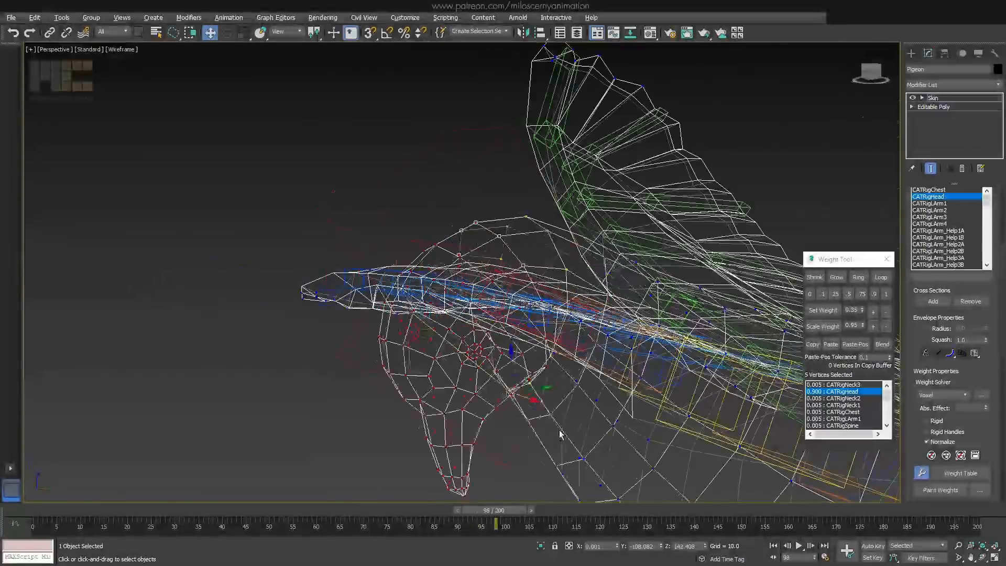
alt+middle_drag(559, 434, 524, 193)
key(F3)
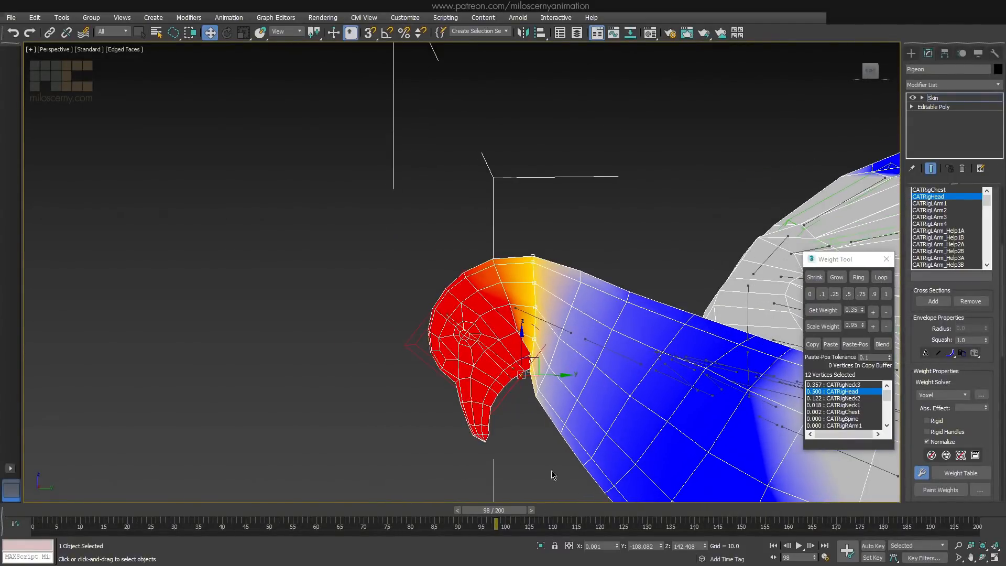
Set the CATRigHead weight of a single upper neck vertex to 0.2 and check the neck at frame 123
mouse_move(522, 512)
mouse_down()
mouse_move(503, 514)
mouse_move(516, 517)
mouse_up()
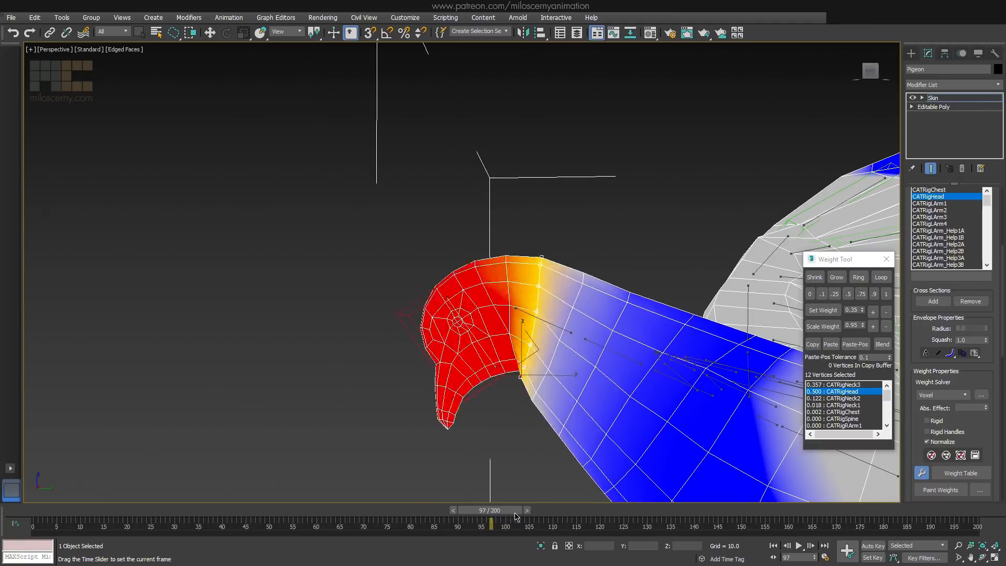
alt+middle_drag(518, 407, 534, 379)
click(829, 312)
drag(490, 510, 516, 510)
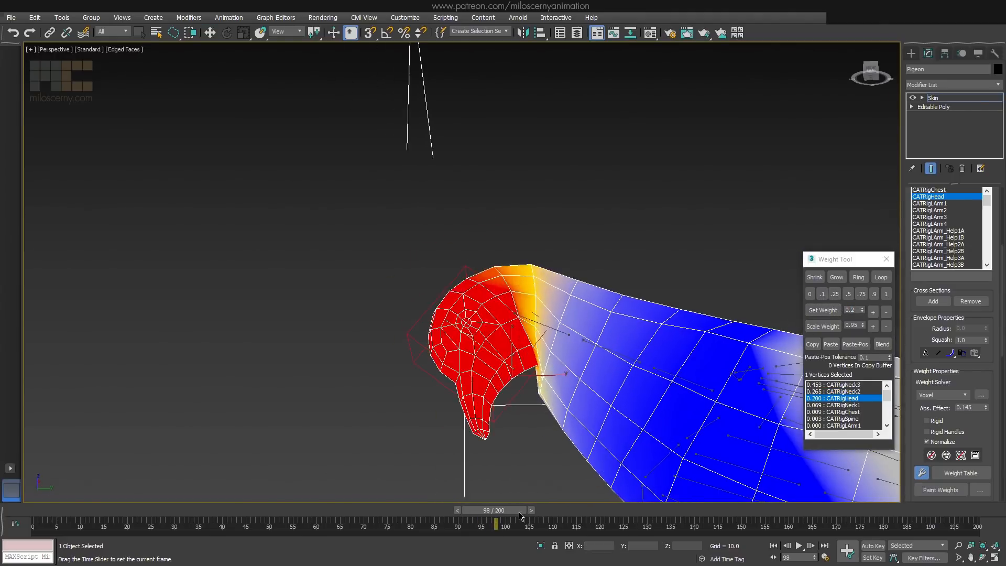
mouse_move(534, 390)
alt+middle_down()
mouse_move(568, 414)
mouse_move(539, 375)
alt+middle_up()
drag(514, 509, 629, 508)
alt+middle_drag(563, 346, 644, 314)
scroll(592, 349, down, 6)
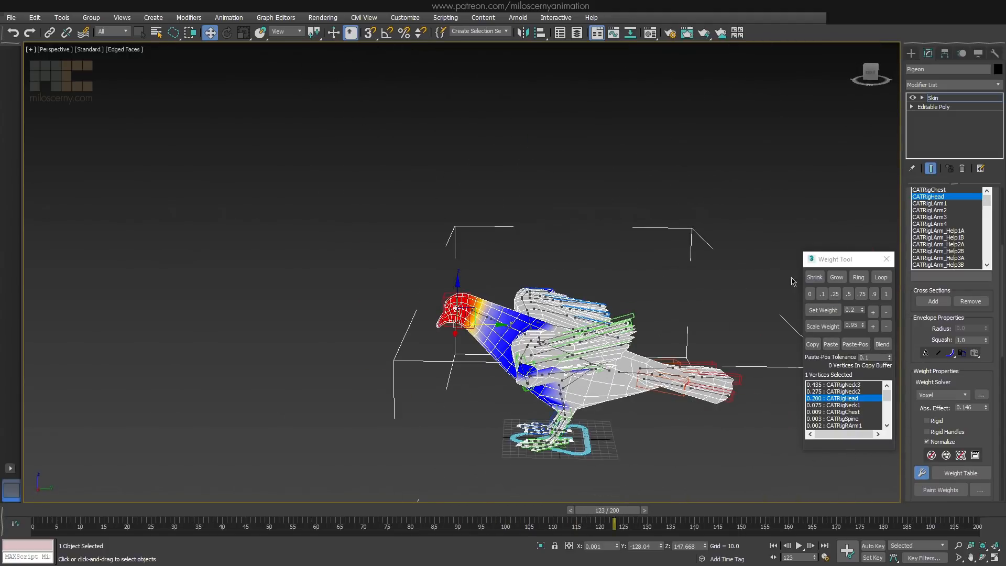
Turn on element selection, select the pigeon's entire body element and move to frame 126
scroll(907, 300, up, 5)
click(941, 247)
scroll(524, 309, up, 4)
alt+middle_drag(524, 309, 492, 323)
scroll(583, 306, up, 5)
click(583, 306)
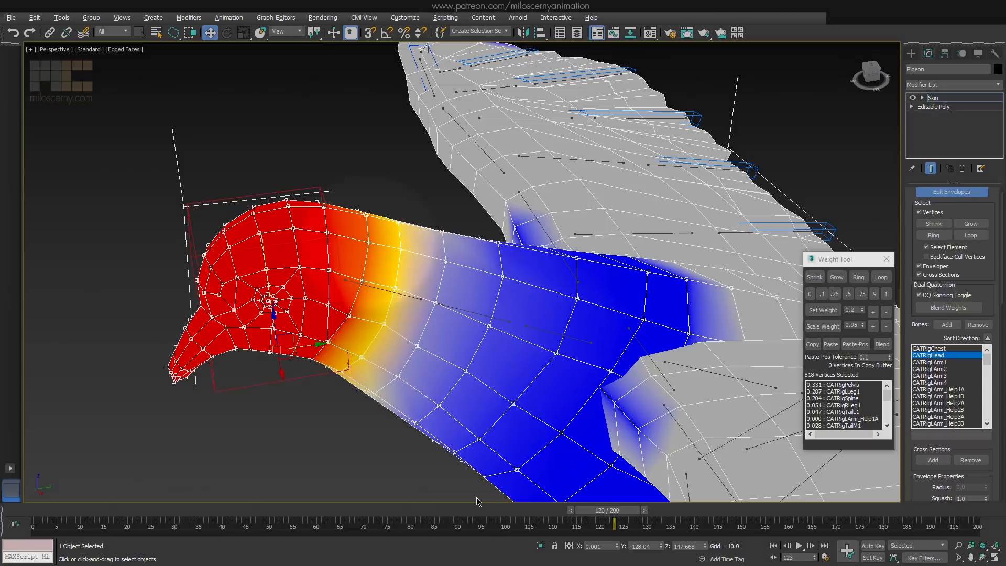
drag(614, 510, 636, 516)
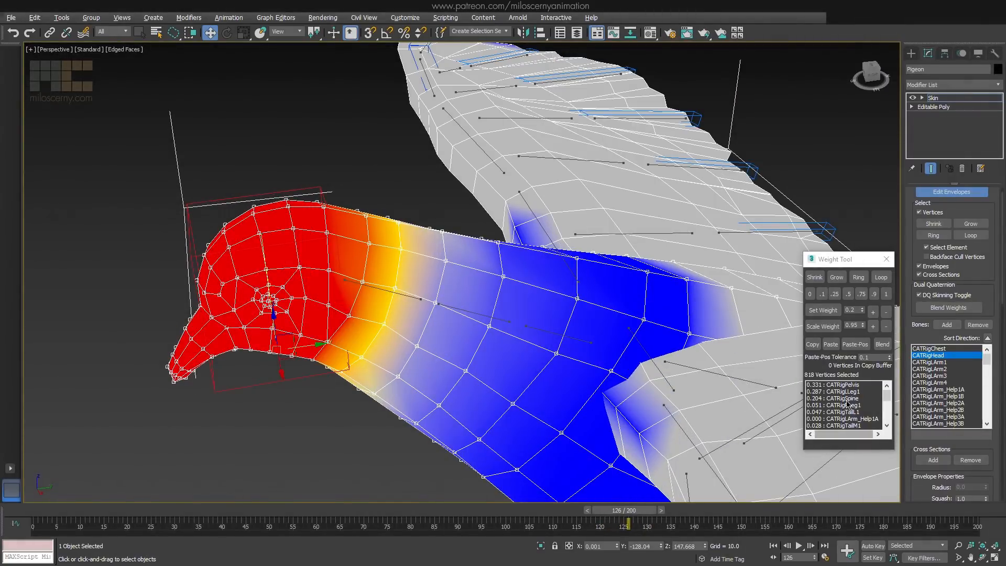
Clear the left wing's influence on the body element by setting its CATRigLArm1, CATRigLArm2 and CATRigLArm3 weights to 0
click(948, 363)
click(809, 293)
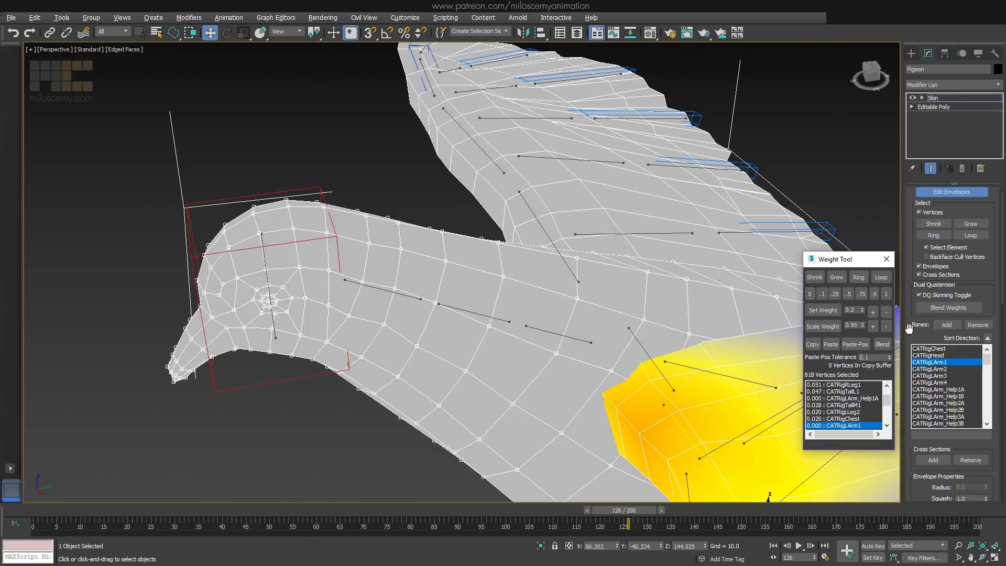
click(950, 369)
click(808, 293)
click(947, 382)
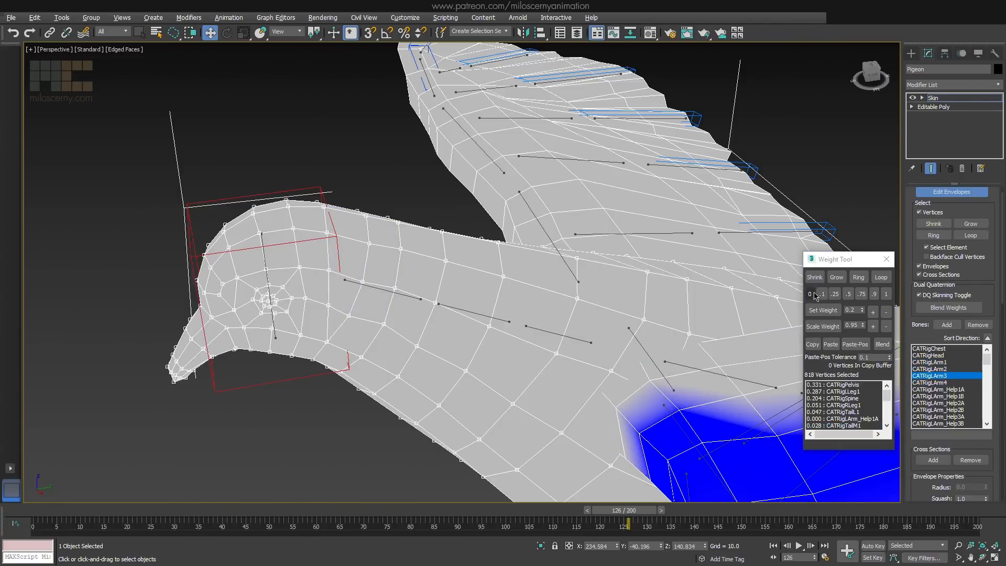
click(809, 293)
Check the body element against the CATRigLArm_Help1A to Help2B envelopes and set its weight to 0 for CATRigLArm_Help2A
click(949, 390)
click(951, 396)
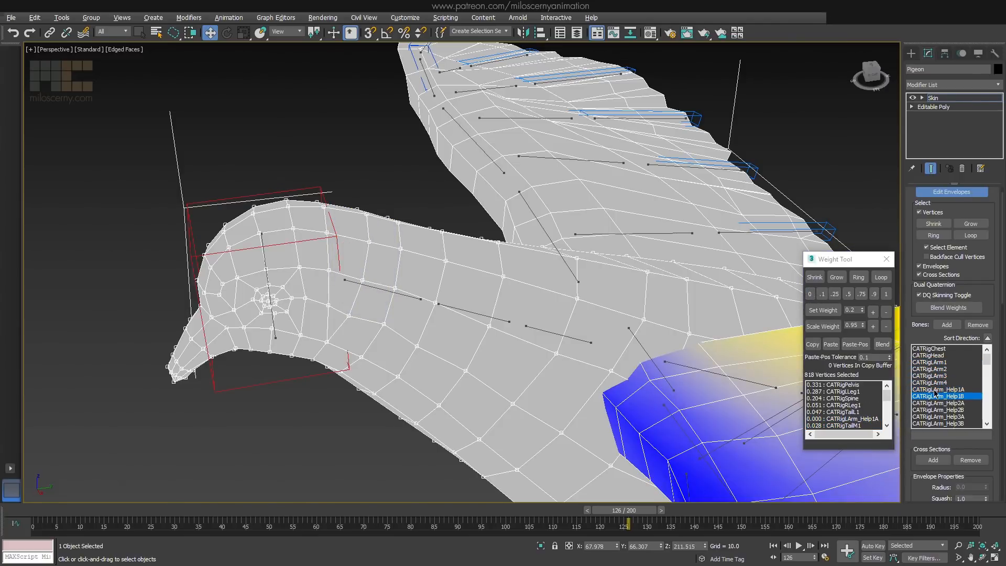
click(946, 403)
click(946, 409)
click(947, 403)
click(809, 295)
click(947, 409)
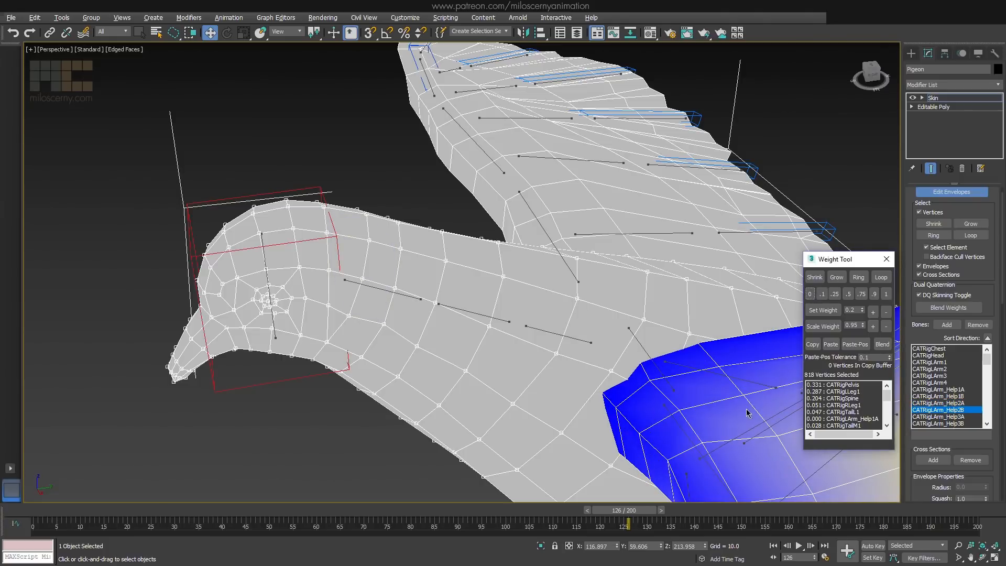
Stop editing envelopes and scrub the animation to frame 55 to examine the body and leg deformation
drag(643, 511, 465, 515)
scroll(577, 355, down, 6)
alt+middle_drag(538, 287, 568, 273)
scroll(568, 272, up, 1)
click(949, 193)
alt+middle_drag(754, 249, 735, 250)
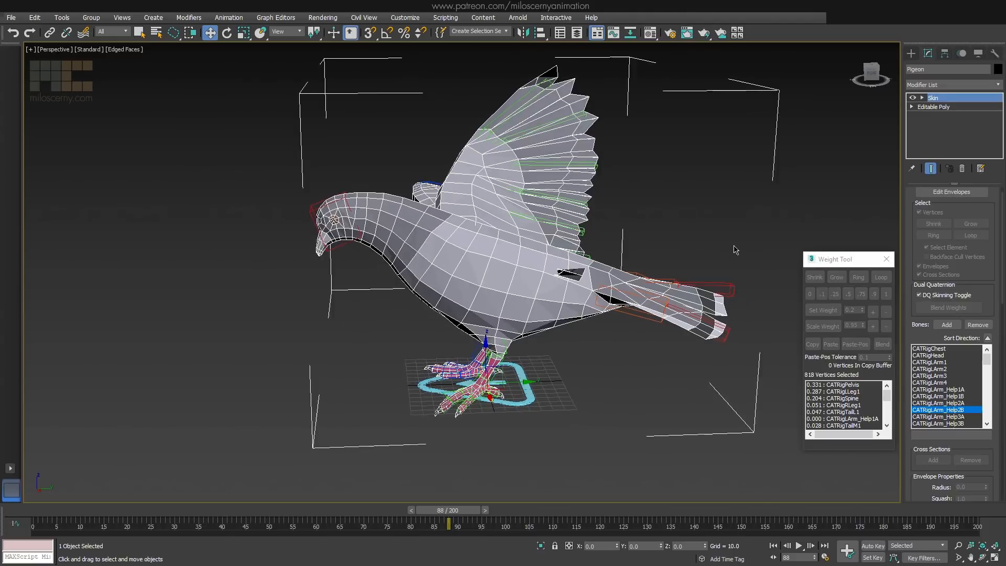
drag(455, 509, 308, 511)
key(z)
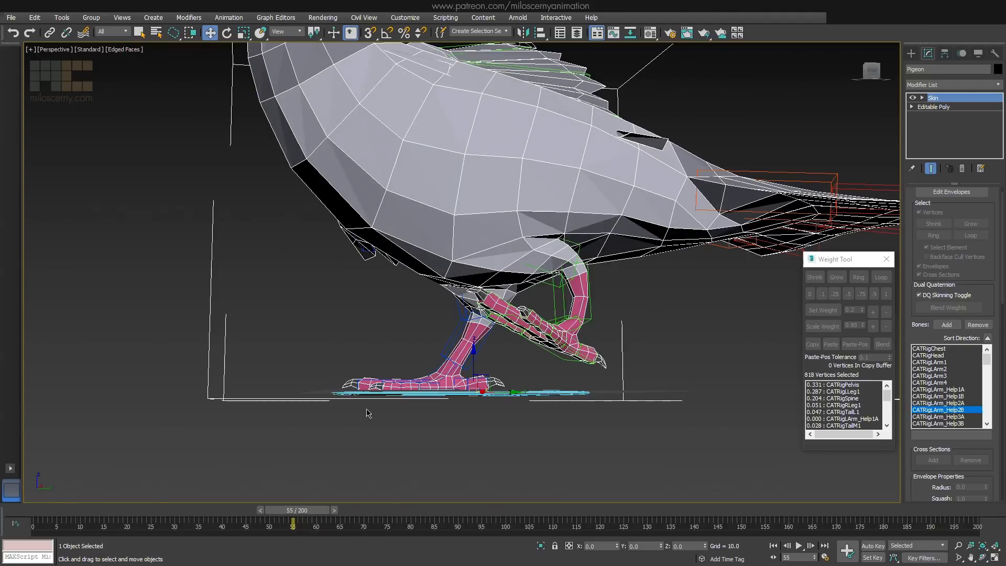
Resume editing envelopes on the raised left leg and make CATRigLLegAnkle the active bone
alt+middle_drag(530, 303, 518, 309)
scroll(504, 338, up, 4)
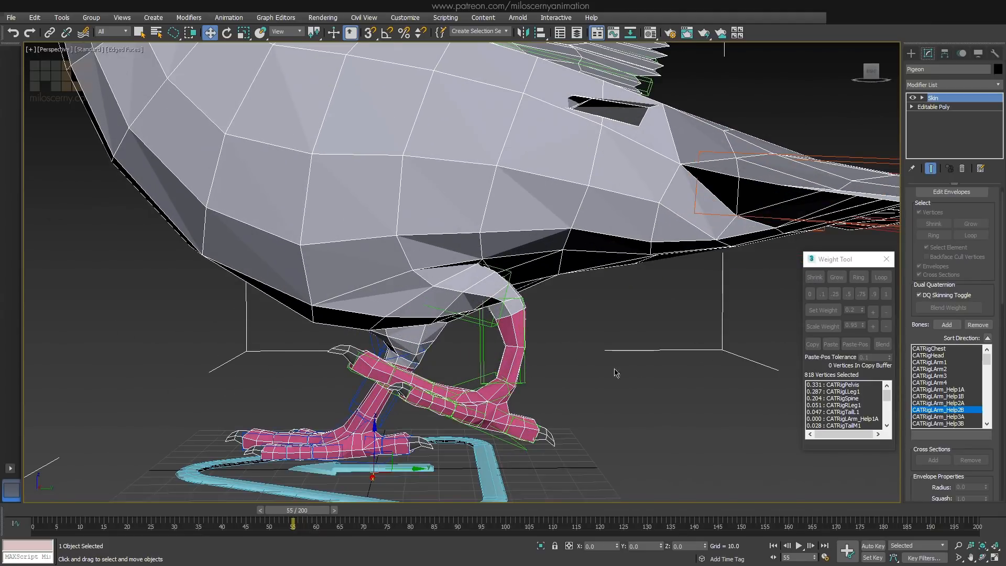
click(936, 192)
scroll(590, 334, up, 3)
click(516, 377)
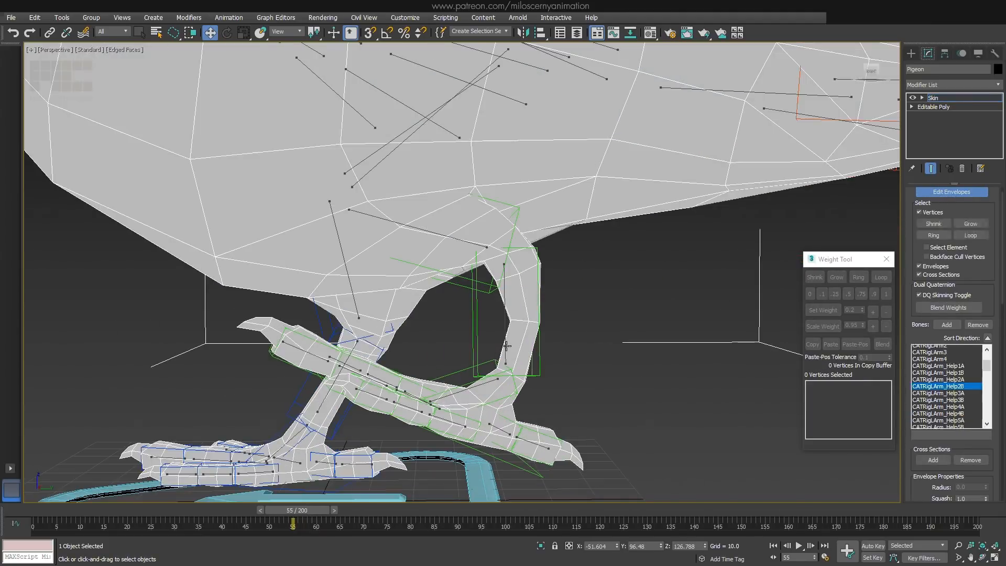
click(553, 376)
key(F3)
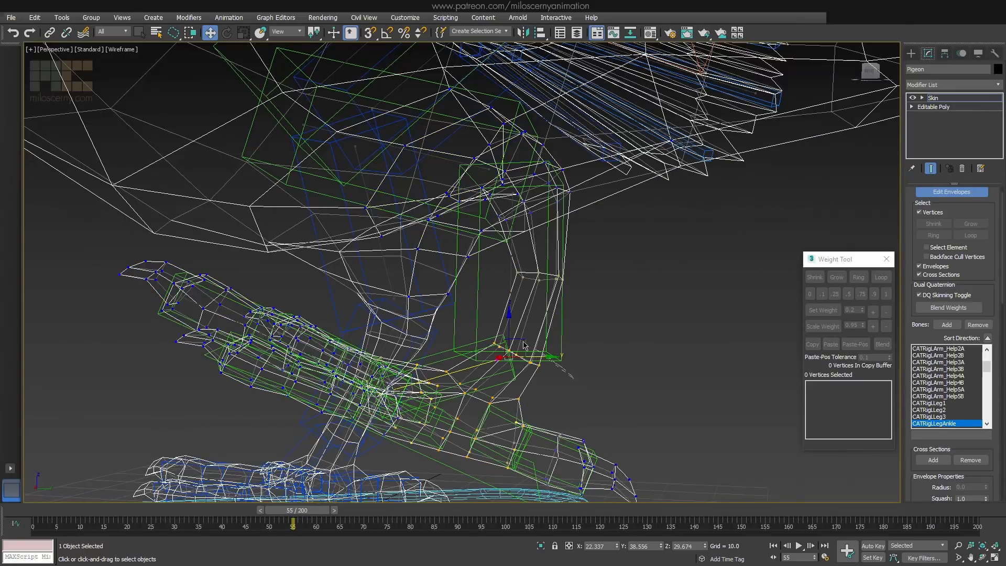
Select the vertices around the left ankle joint and split their weight 0.5 each between CATRigLLegAnkle and CATRigLLeg3
drag(504, 373, 535, 347)
key(F3)
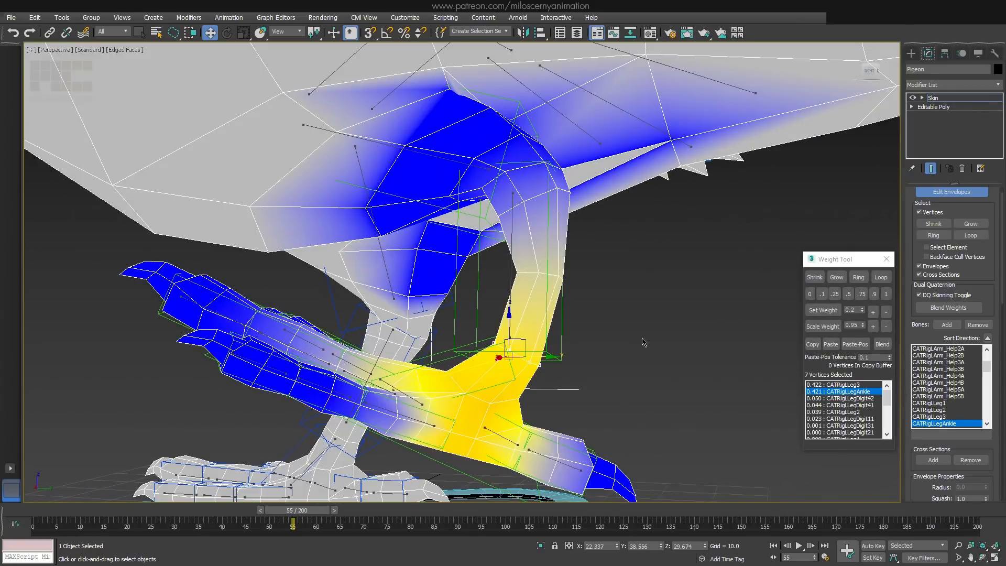
click(885, 294)
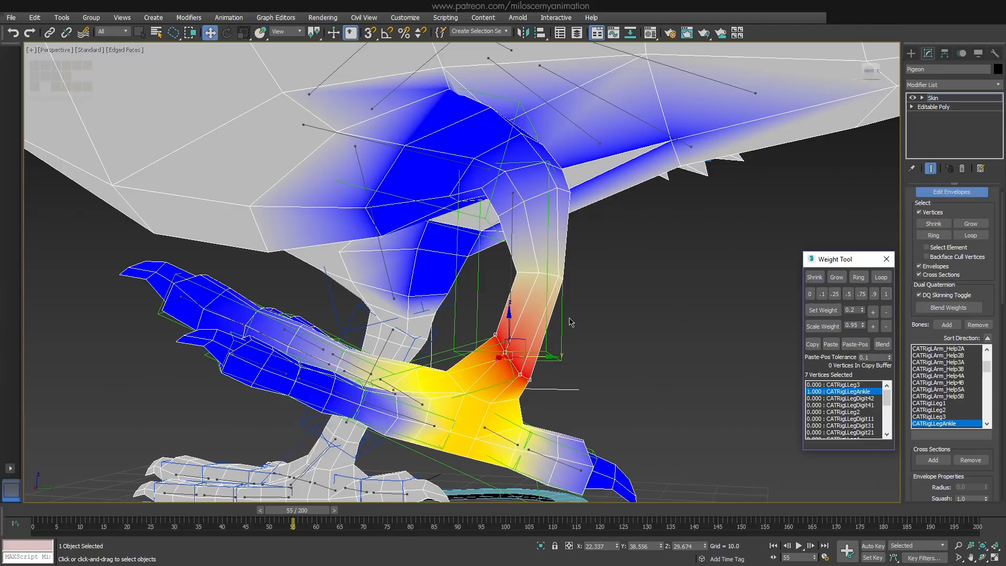
click(838, 384)
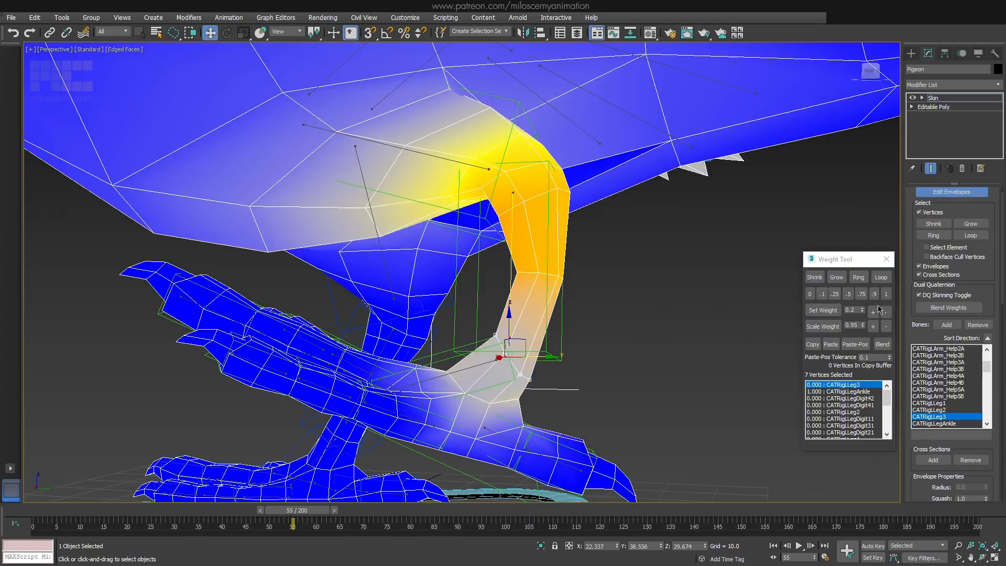
click(848, 294)
drag(293, 512, 295, 511)
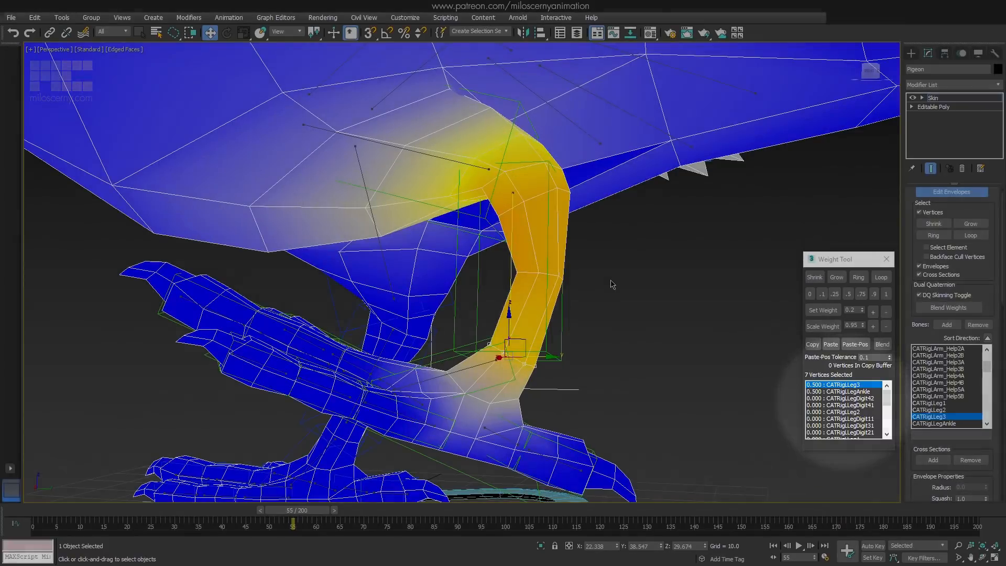
Set the vertex loop halfway up the left lower leg to weight 1 for CATRigLLeg3
drag(611, 281, 513, 285)
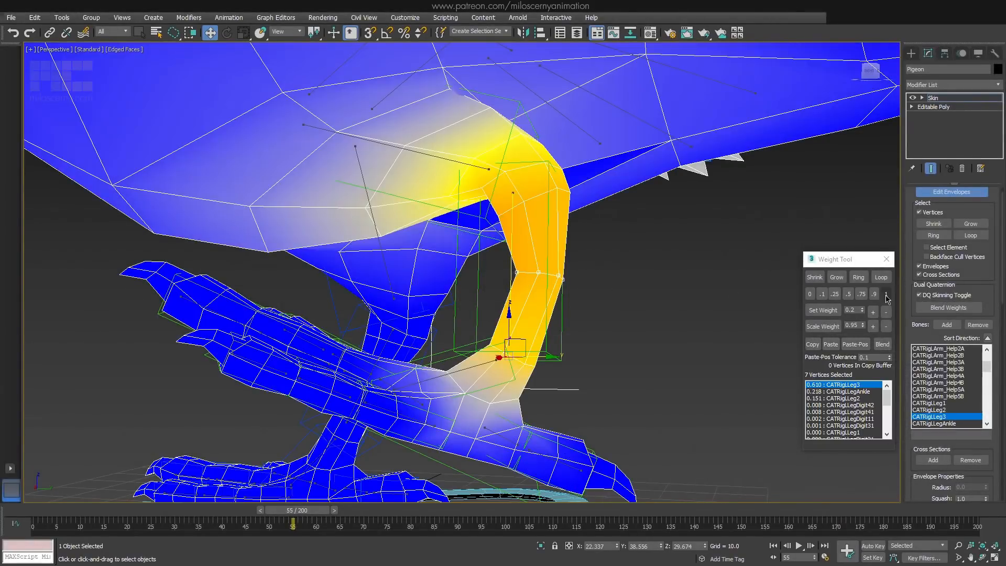
click(885, 294)
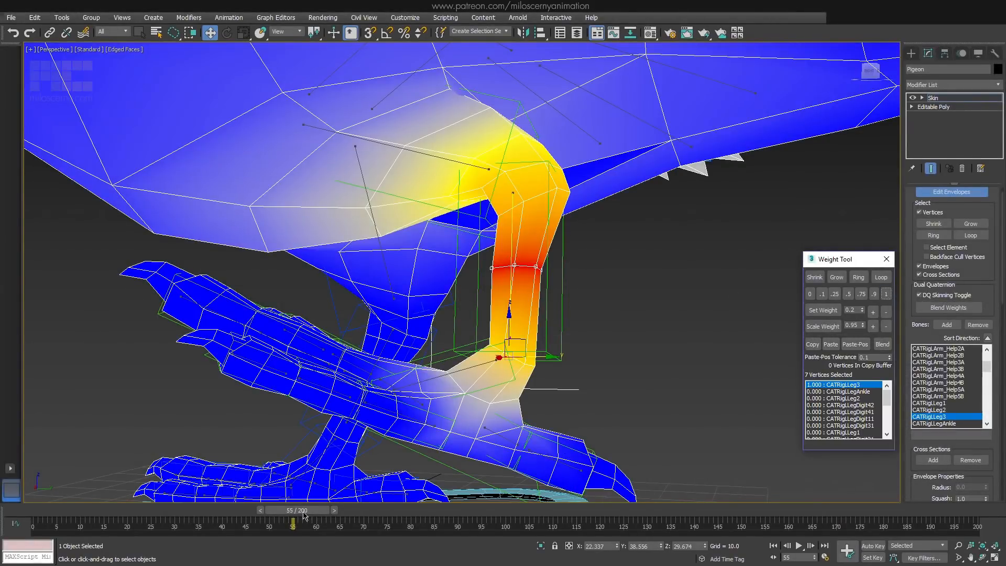
mouse_move(303, 515)
mouse_down()
mouse_move(283, 511)
mouse_move(400, 506)
mouse_move(306, 507)
mouse_up()
key(w)
Select the two vertex loops at the upper end of the left lower leg and set their CATRigLLeg3 weight to 1
middle_drag(557, 259, 587, 301)
mouse_move(587, 301)
alt+middle_down()
mouse_move(619, 222)
mouse_move(608, 210)
mouse_move(627, 227)
alt+middle_up()
key(F3)
key(F3)
key(F3)
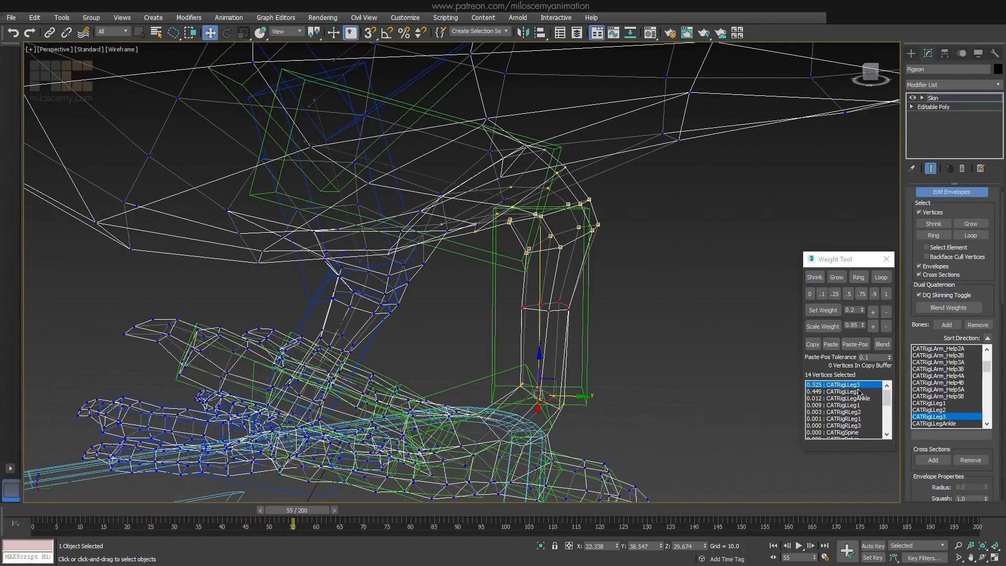
key(F3)
click(886, 295)
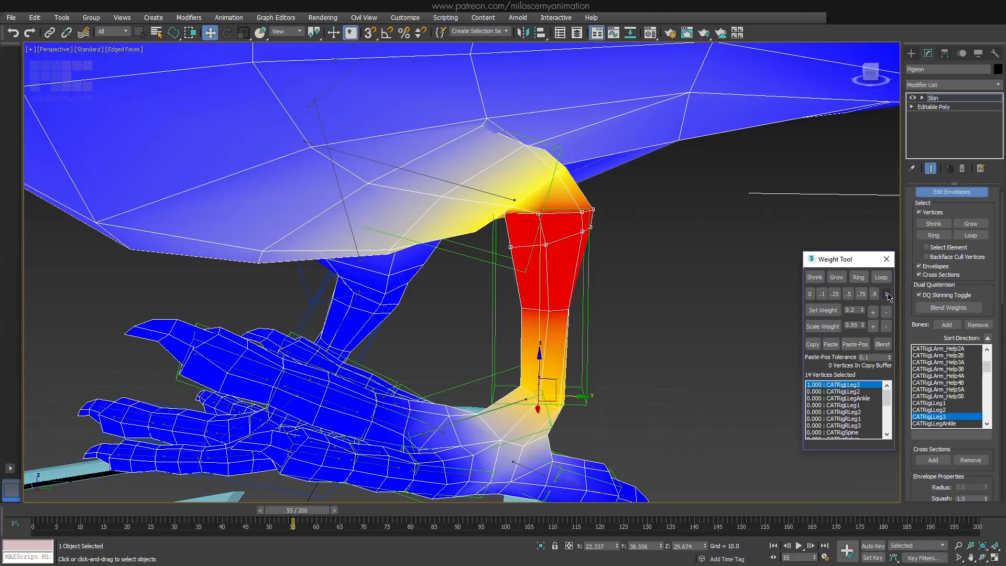
Split the weight of the vertex loop at the left leg's upper joint 0.5 each between CATRigLLeg2 and CATRigLLeg3
click(859, 392)
mouse_move(579, 202)
alt+middle_down()
mouse_move(650, 291)
mouse_move(636, 301)
mouse_move(644, 300)
alt+middle_up()
key(F3)
key(F3)
mouse_move(678, 343)
alt+middle_down()
mouse_move(660, 334)
mouse_move(623, 344)
alt+middle_up()
Set the vertex loop just below the left leg's upper joint to weight 0.9 for CATRigLLeg3
key(F3)
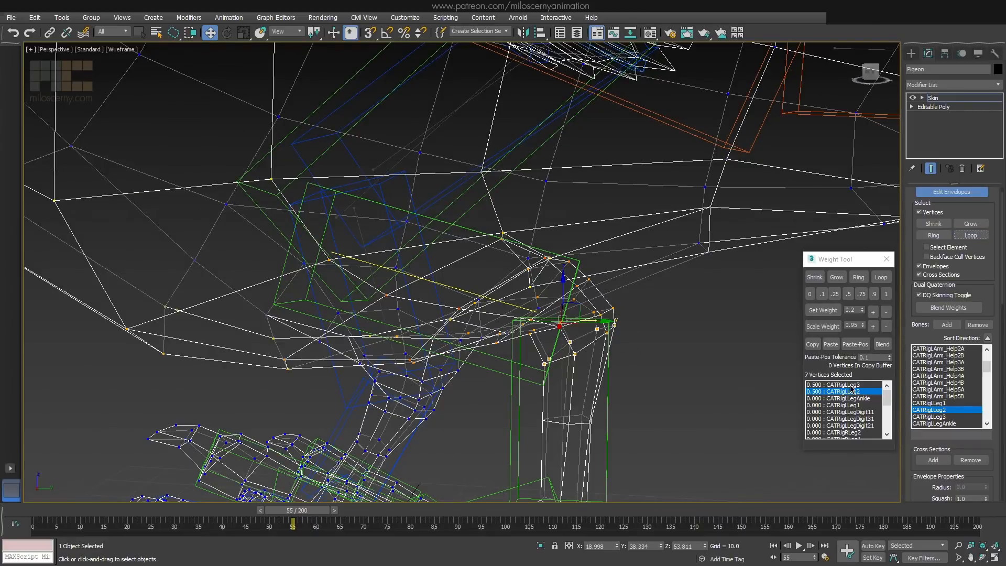
key(F3)
click(860, 386)
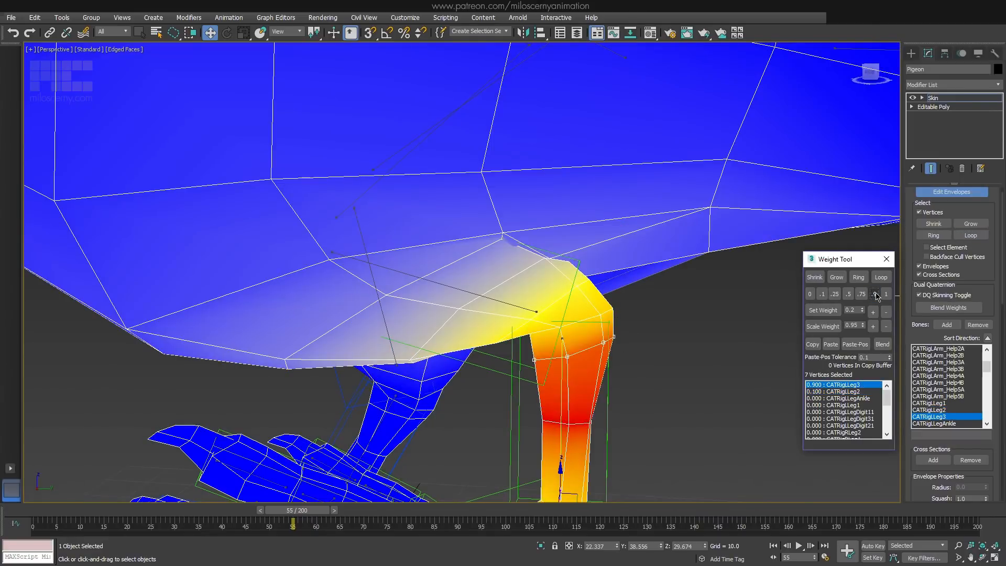
drag(321, 514, 339, 514)
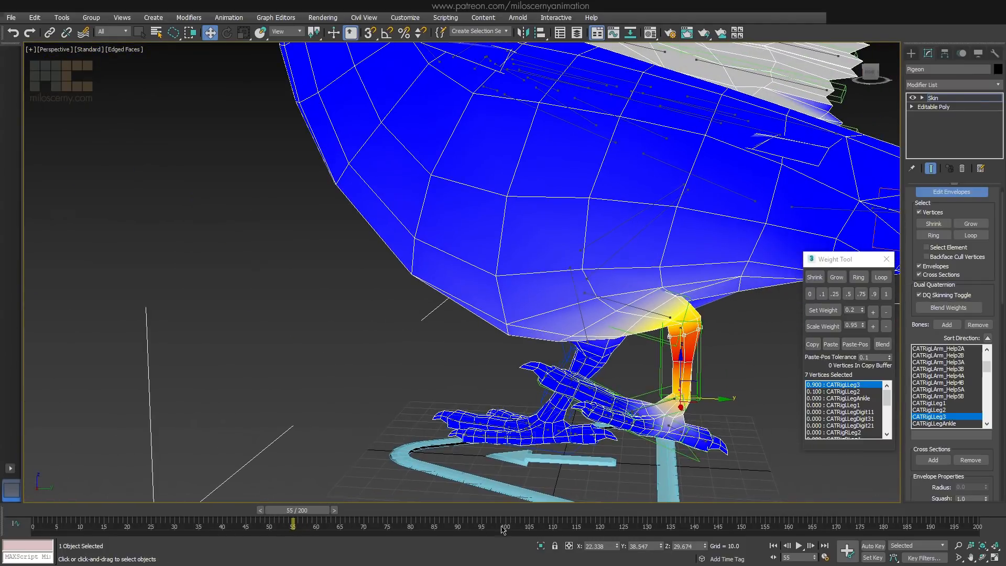
Move to frame 85 and set the claw element of the left foot's second toe to weight 1 for CATRigLLegDigit23
drag(330, 510, 374, 514)
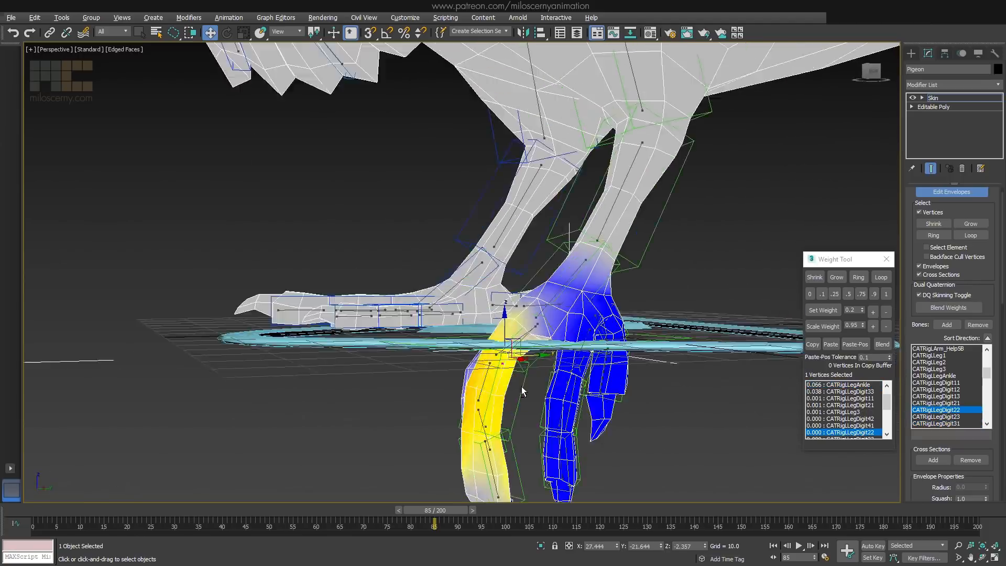
alt+middle_drag(522, 392, 466, 379)
middle_drag(498, 498, 501, 365)
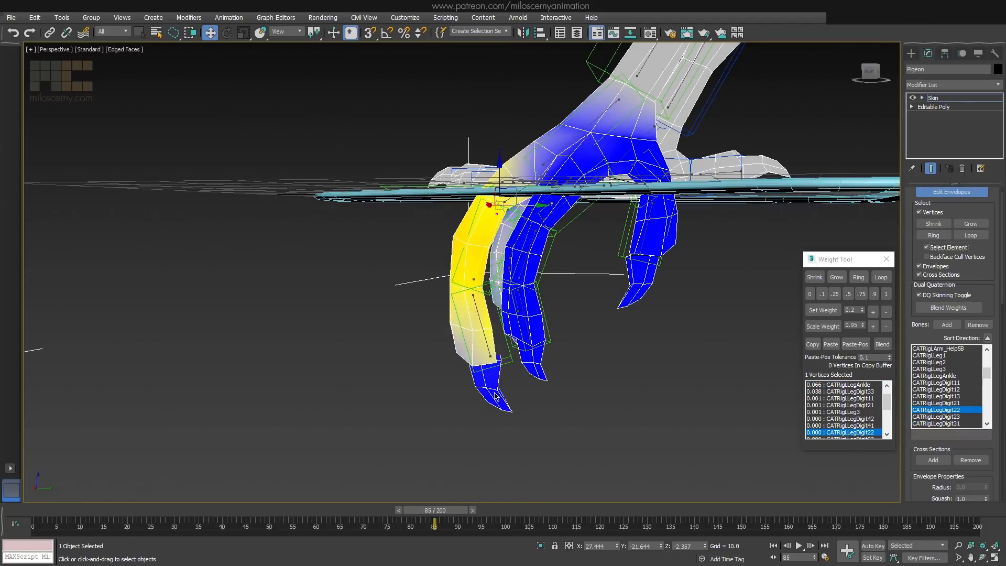
click(490, 350)
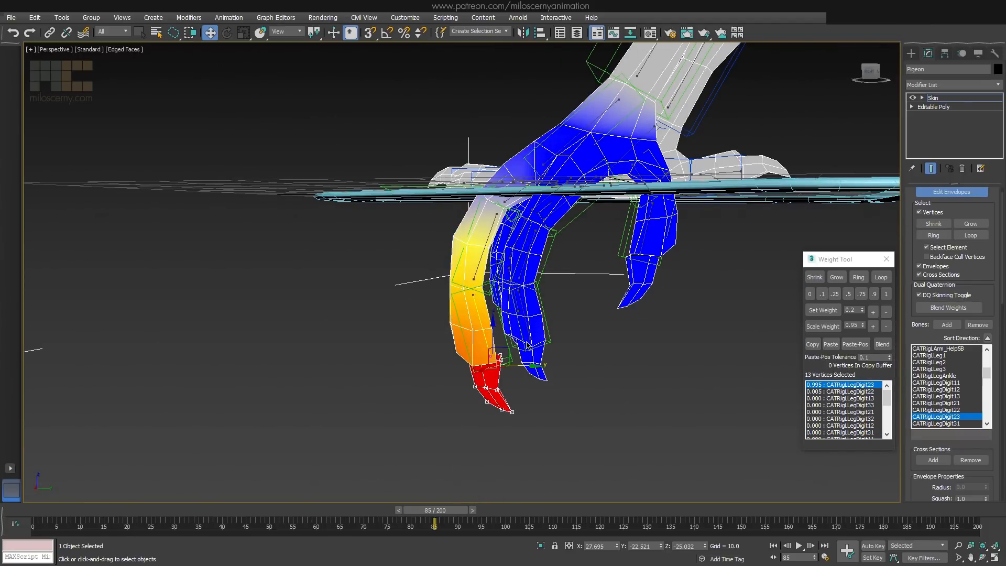
alt+middle_drag(485, 339, 468, 357)
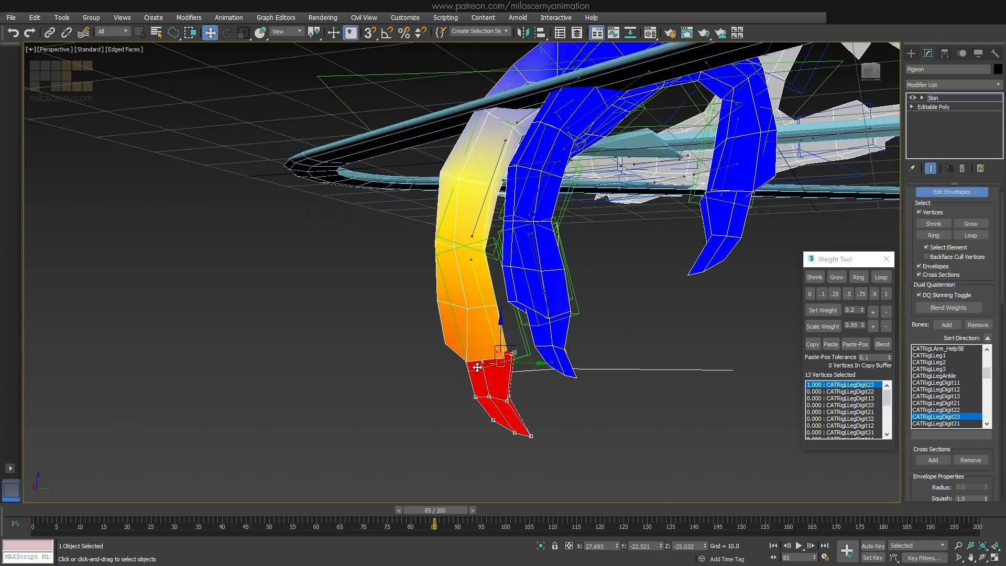
Turn off element selection and set the second toe's vertices just above the claw to weight 1 for CATRigLLegDigit23
key(F3)
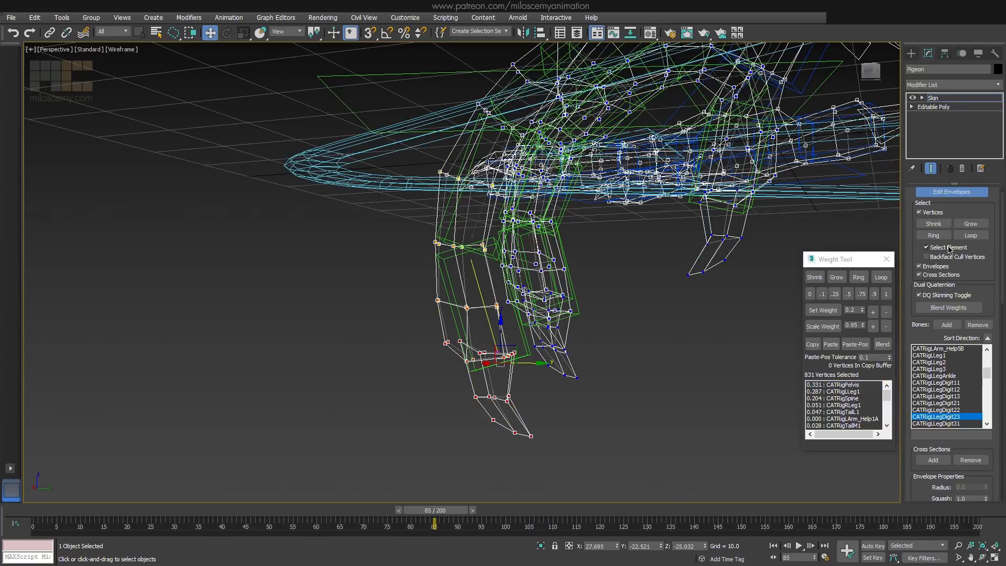
key(F3)
drag(425, 332, 426, 294)
key(F3)
key(F3)
click(885, 294)
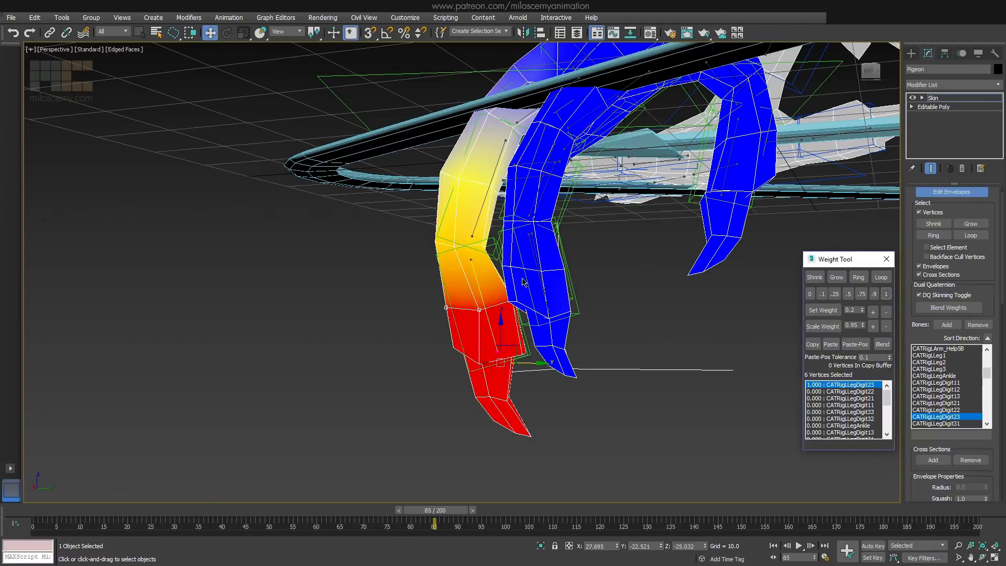
Split the weight of the vertex loop at the second toe's outer joint 0.5 each between CATRigLLegDigit22 and CATRigLLegDigit23
mouse_move(473, 309)
alt+middle_down()
mouse_move(488, 319)
mouse_move(467, 322)
alt+middle_up()
key(F3)
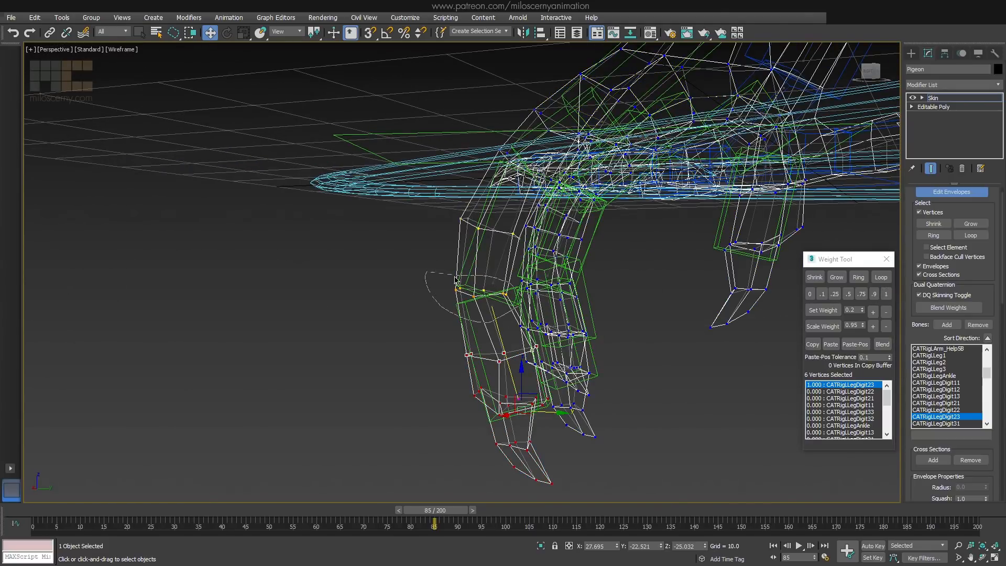
key(F3)
click(886, 294)
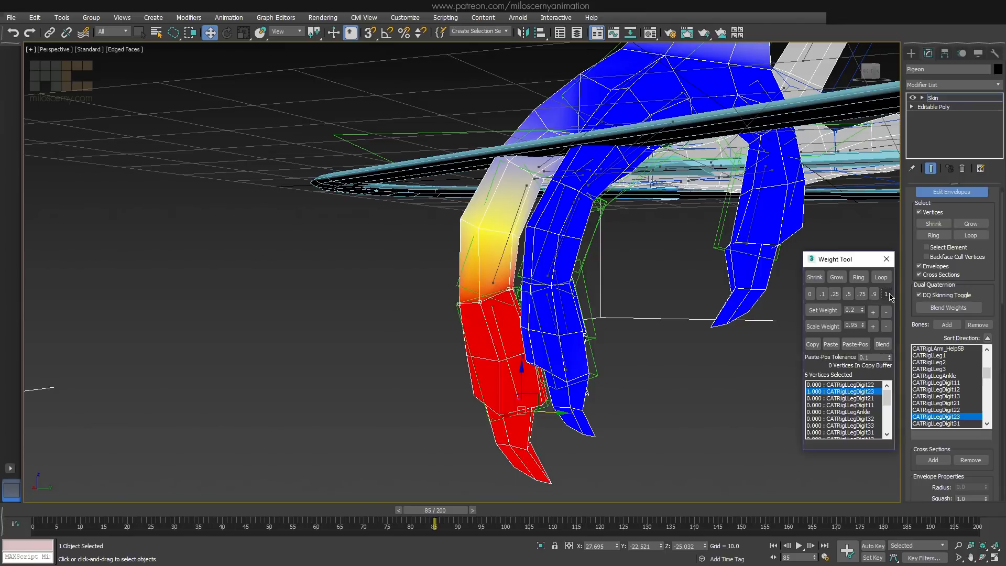
click(863, 385)
click(848, 294)
mouse_move(503, 320)
alt+middle_down()
mouse_move(515, 335)
mouse_move(520, 311)
alt+middle_up()
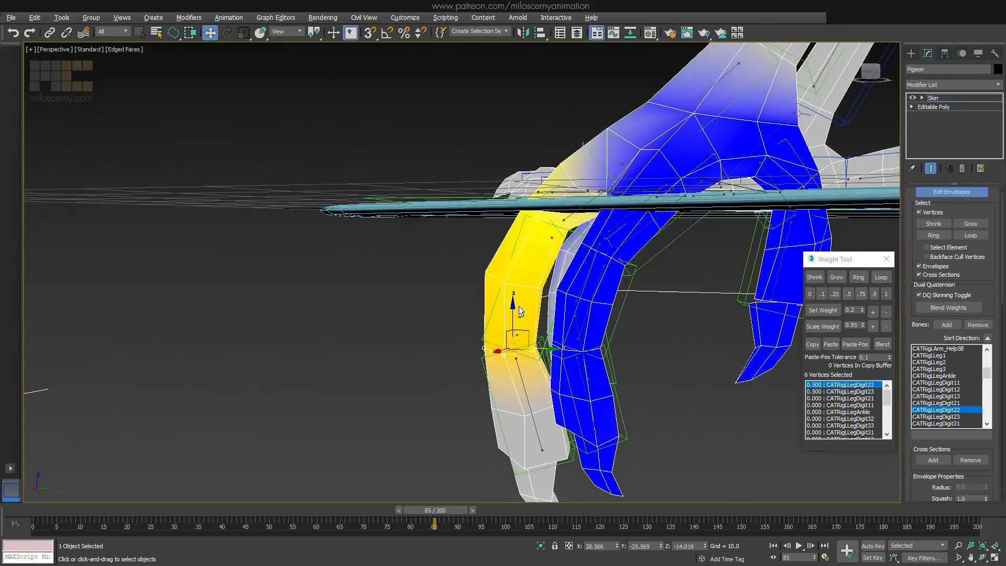
Select the vertex loop in the middle of the second toe's middle segment and set its CATRigLLegDigit22 weight to 1
key(F3)
click(970, 236)
key(F3)
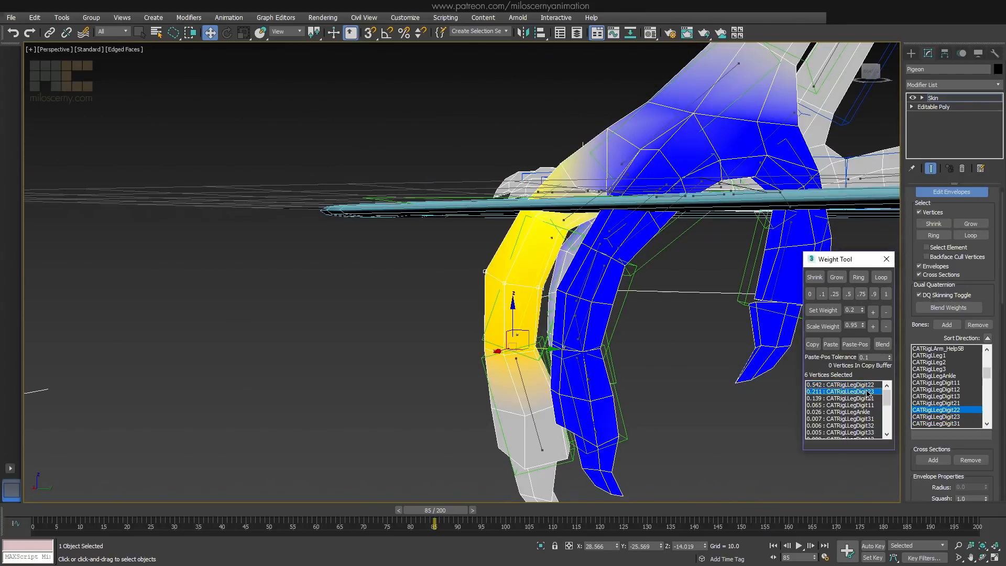
click(864, 385)
click(885, 294)
Select the vertex loop at the second toe's inner joint and split its weight 0.5 each between CATRigLLegDigit22 and CATRigLLegDigit21
alt+middle_drag(519, 335, 485, 246)
key(F3)
scroll(481, 225, down, 2)
drag(468, 196, 495, 205)
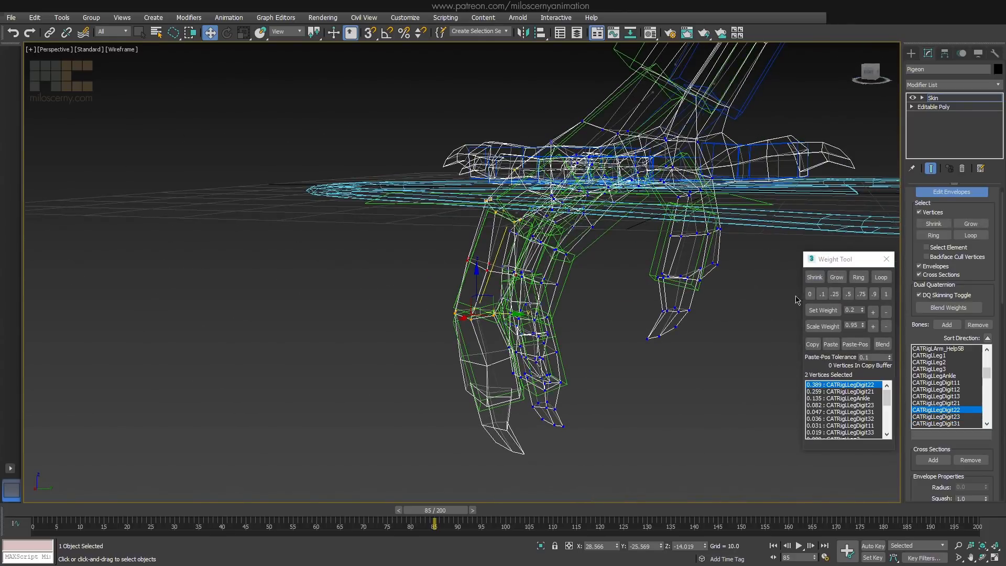
key(F3)
click(880, 277)
key(F3)
key(F3)
click(862, 391)
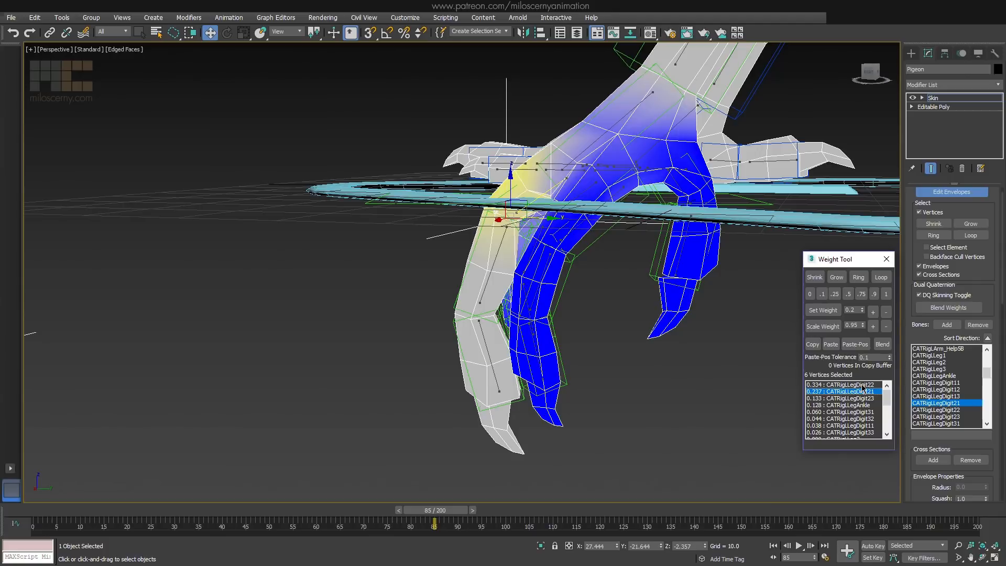
click(848, 384)
click(885, 294)
click(862, 391)
click(848, 293)
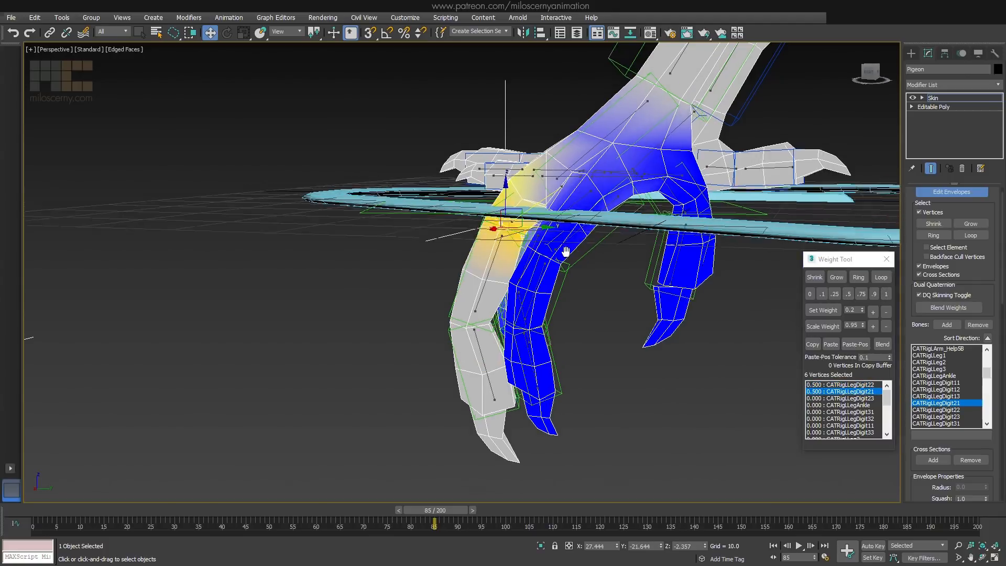
Scrub the animation around frame 85 to examine how the reweighted second toe bends
alt+middle_drag(566, 252, 587, 233)
mouse_move(456, 511)
mouse_down()
mouse_move(485, 515)
mouse_move(443, 518)
mouse_move(457, 517)
mouse_up()
alt+middle_drag(503, 419, 448, 388)
mouse_move(446, 511)
mouse_down()
mouse_move(413, 517)
mouse_move(433, 517)
mouse_up()
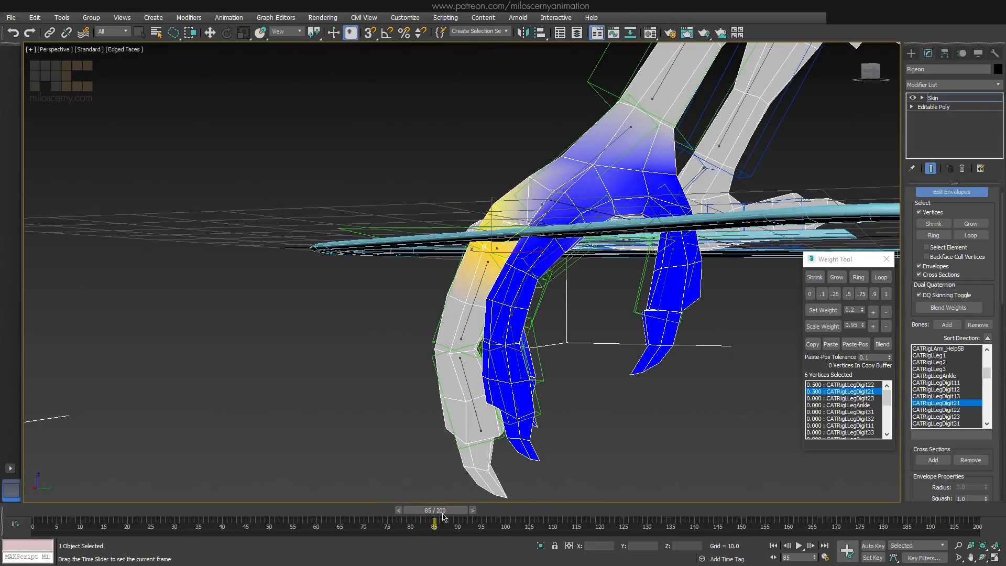
key(w)
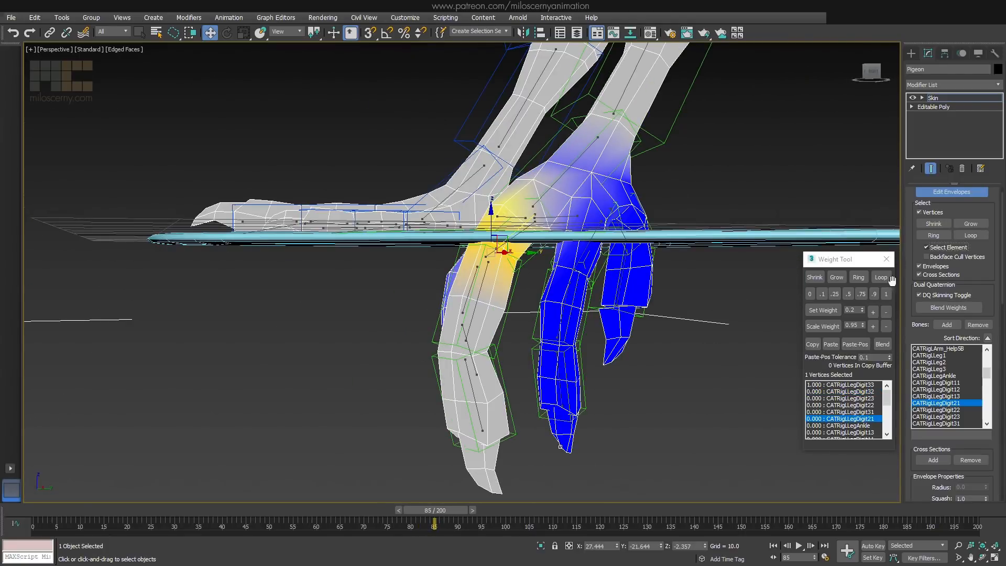
Set the claw element of the left foot's third toe to weight 1 for CATRigLLegDigit33
click(558, 394)
click(942, 252)
alt+middle_drag(614, 391, 602, 371)
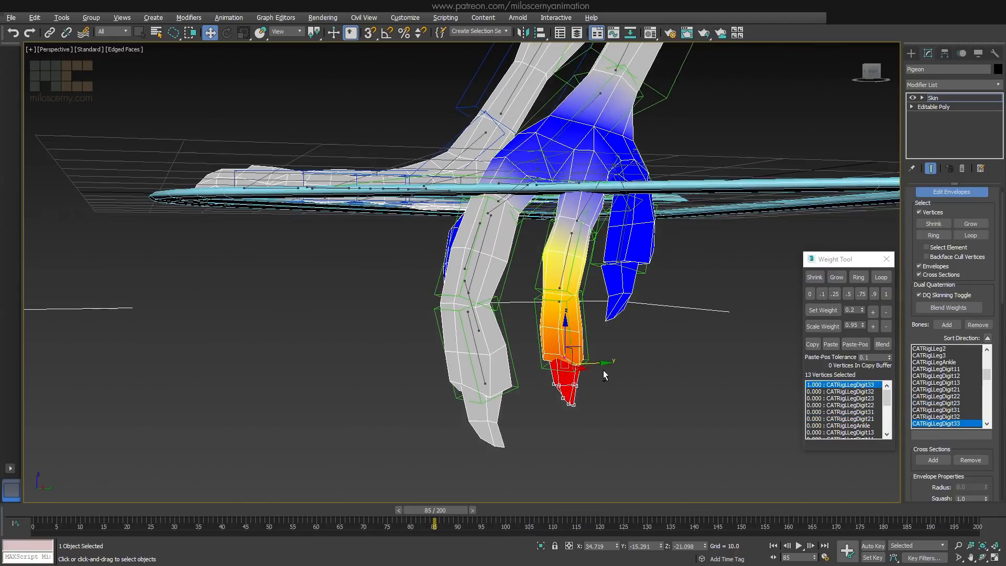
Set the third toe's end vertices and the loop above them to weight 1 for CATRigLLegDigit33
scroll(600, 372, up, 5)
key(F3)
mouse_move(577, 350)
mouse_down()
mouse_move(438, 351)
mouse_move(563, 367)
mouse_up()
key(F3)
click(885, 294)
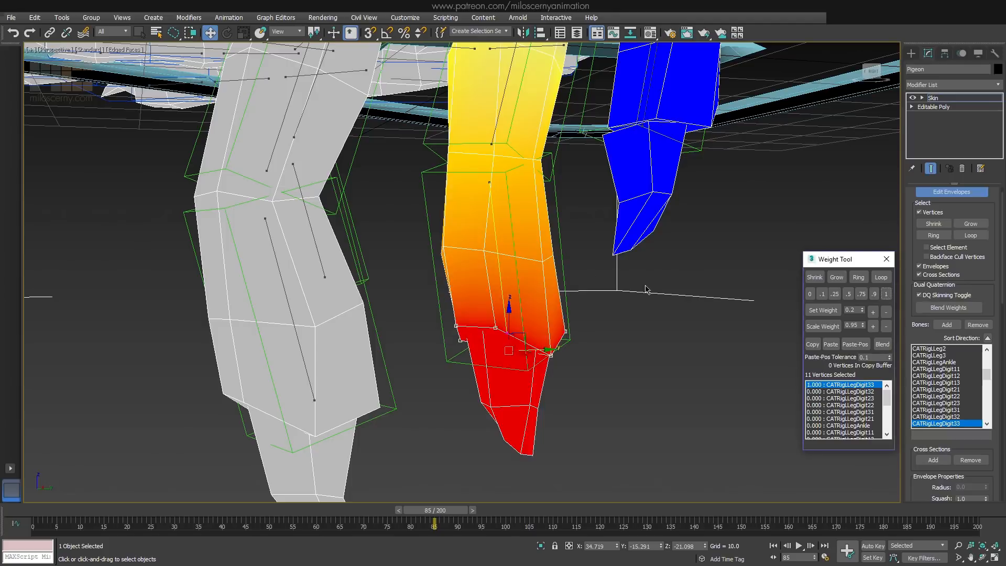
key(F3)
key(F3)
click(885, 294)
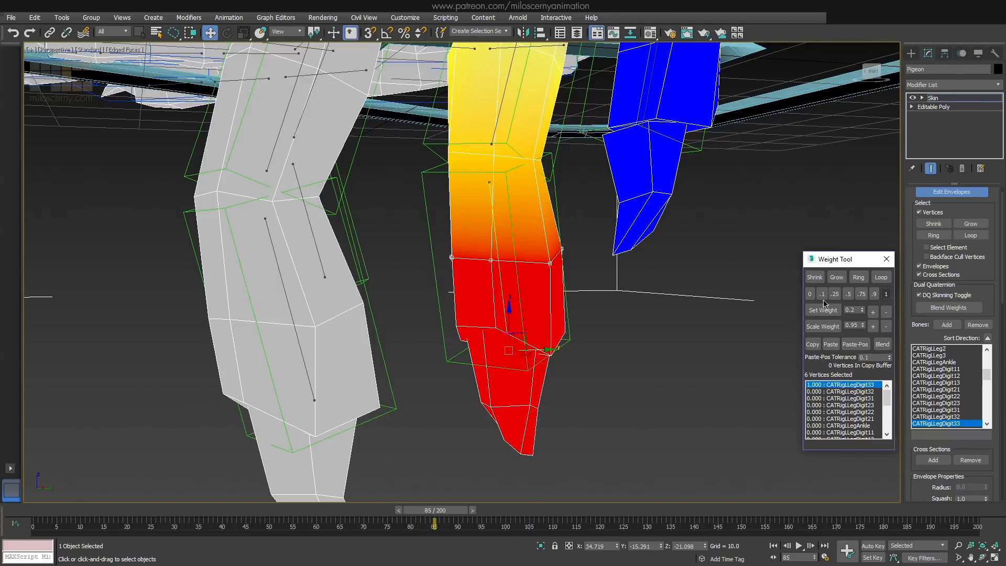
Select the vertex loop at the third toe's outer joint and split its weight 0.5 each between CATRigLLegDigit33 and CATRigLLegDigit32
alt+middle_drag(556, 282, 545, 257)
key(F3)
drag(546, 256, 546, 256)
key(F3)
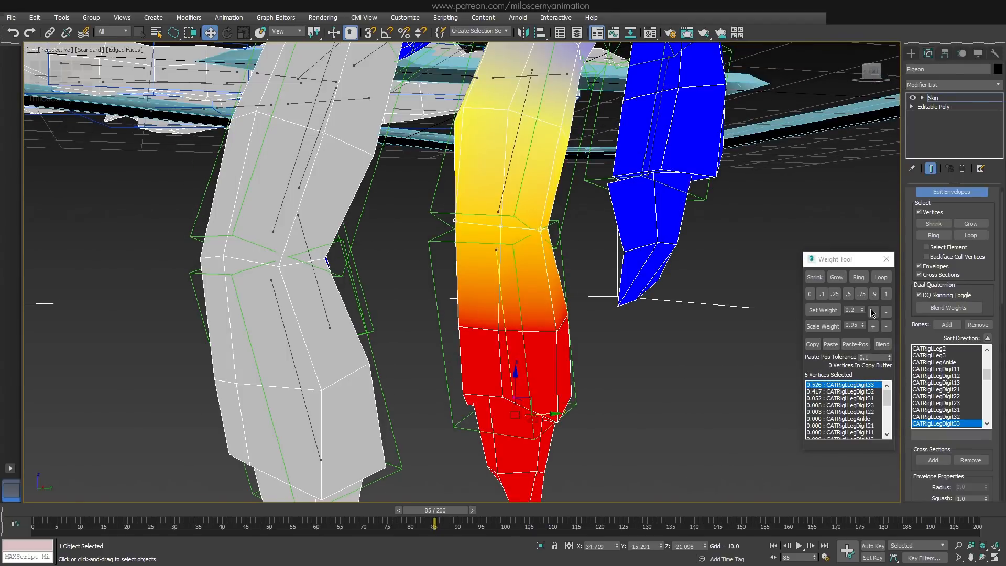
click(885, 295)
click(849, 392)
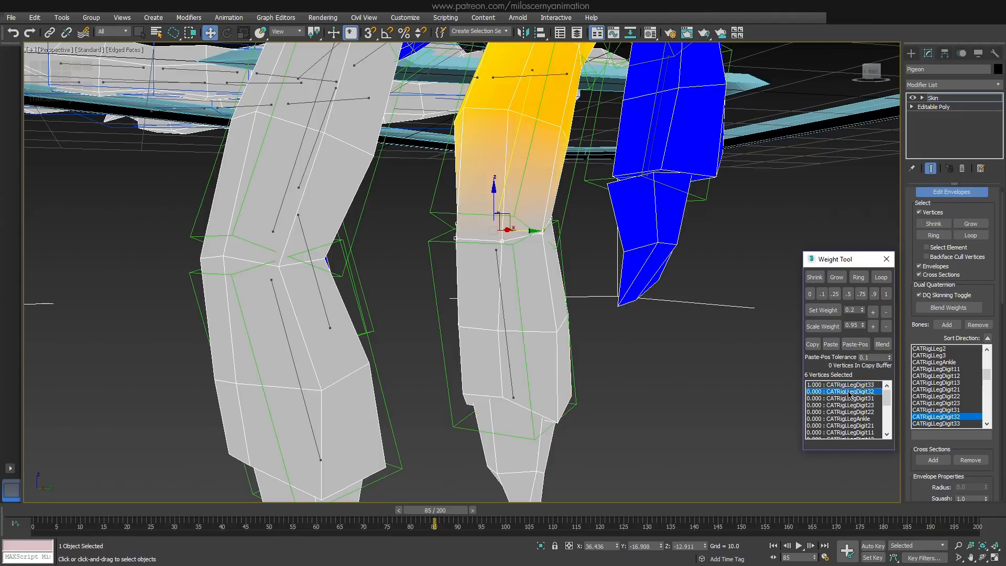
click(847, 294)
alt+middle_drag(576, 293, 539, 331)
key(F3)
key(F3)
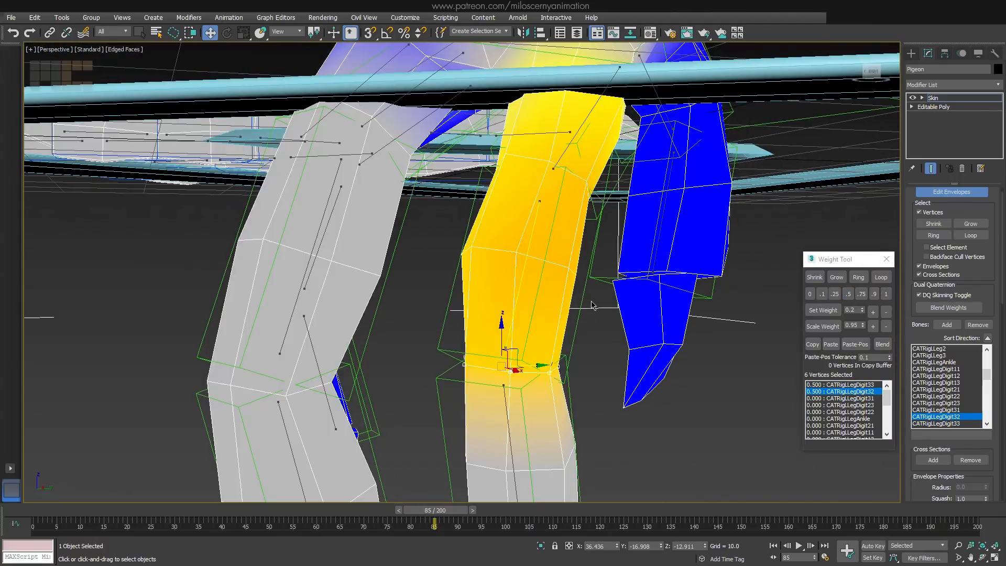
Set the third toe's middle-segment loops to weight 1 for CATRigLLegDigit32, then split the inner joint loop 0.5 each with CATRigLLegDigit31
drag(474, 222, 586, 297)
key(F3)
key(F3)
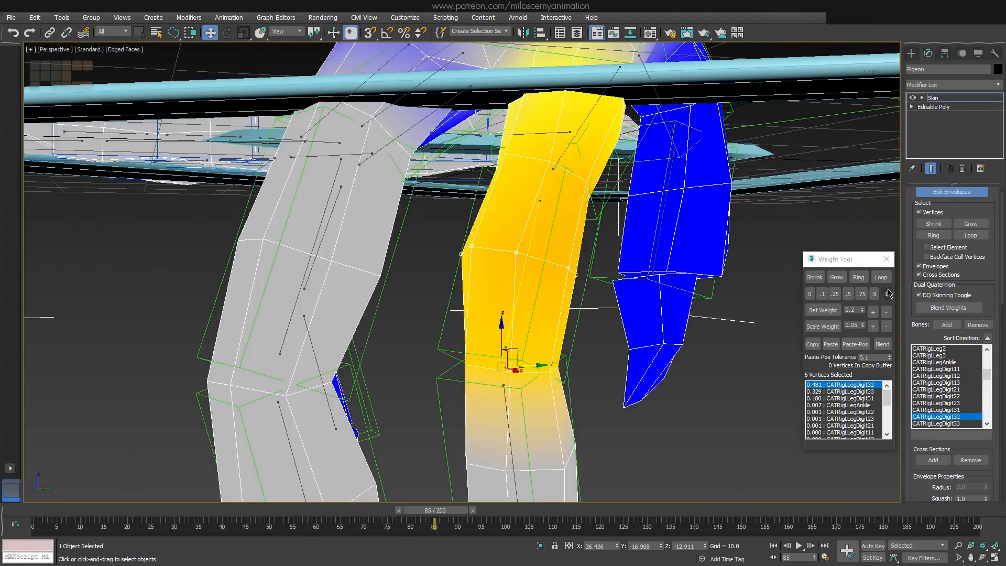
click(885, 294)
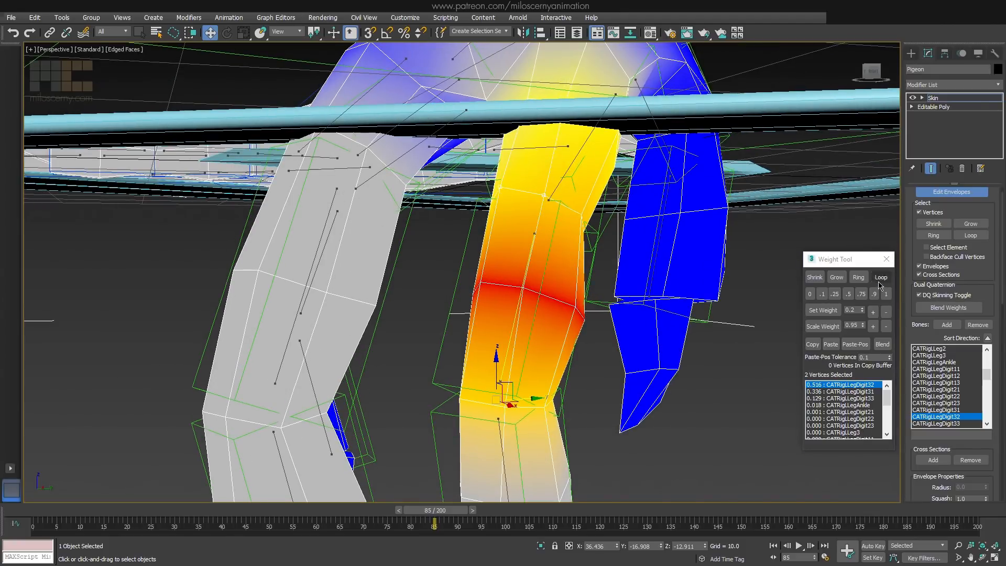
click(885, 294)
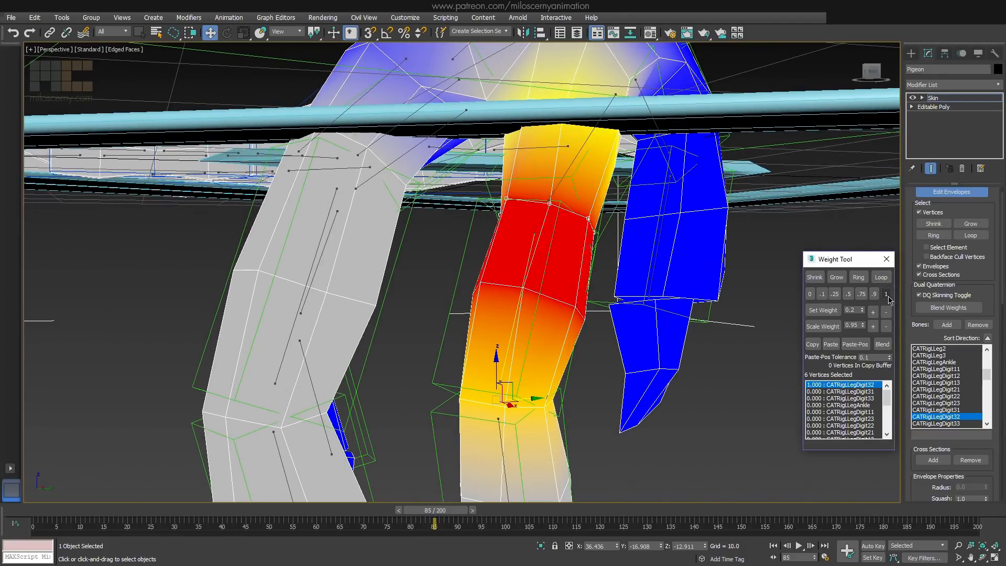
click(857, 391)
scroll(628, 280, down, 12)
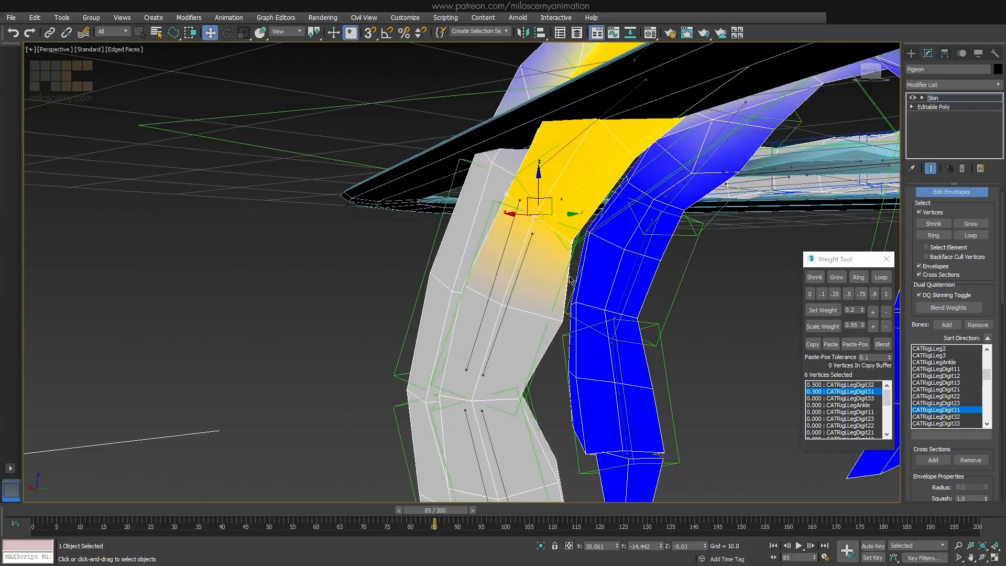
Scrub the animation around frame 85 and examine the left foot's toe deformation with and without edged faces
mouse_move(461, 512)
mouse_down()
mouse_move(444, 513)
mouse_move(457, 517)
mouse_up()
key(F3)
scroll(538, 329, up, 3)
alt+middle_drag(538, 329, 574, 327)
key(F3)
key(F4)
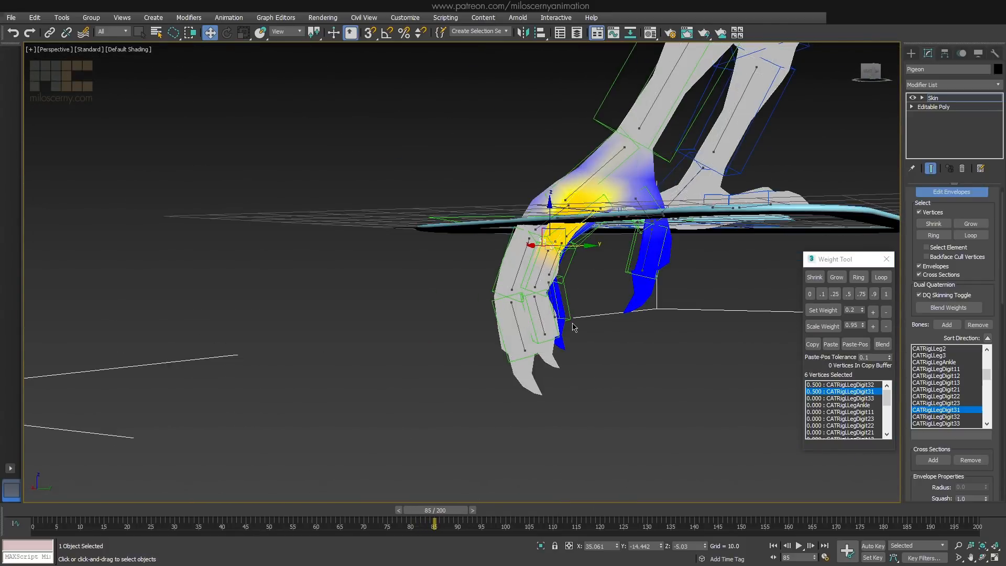
key(F4)
mouse_move(455, 511)
mouse_down()
mouse_move(446, 518)
mouse_move(456, 518)
mouse_up()
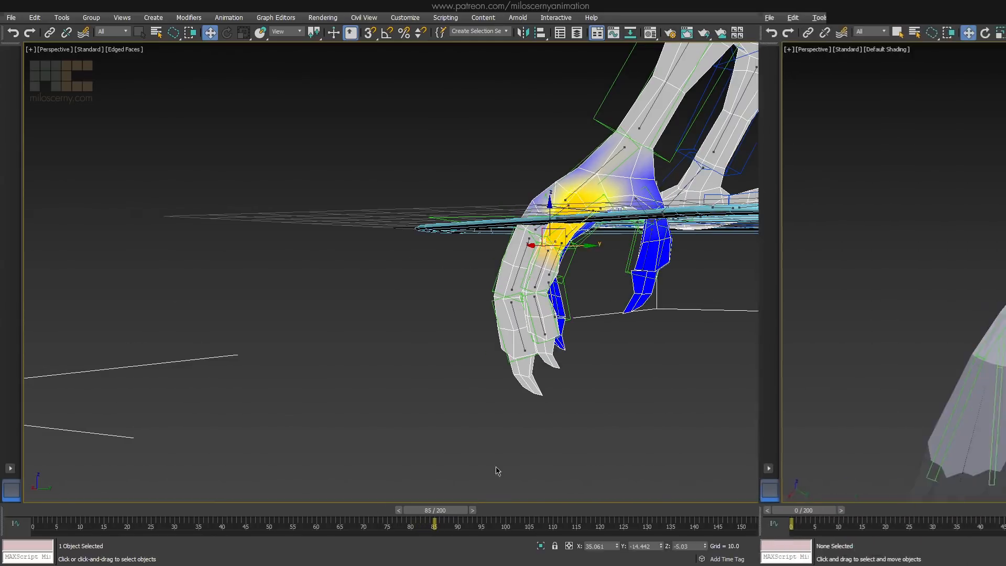
Select the vertices of both outer tail feather sections in the Top view, leaving out those at the feather roots
scroll(532, 303, up, 5)
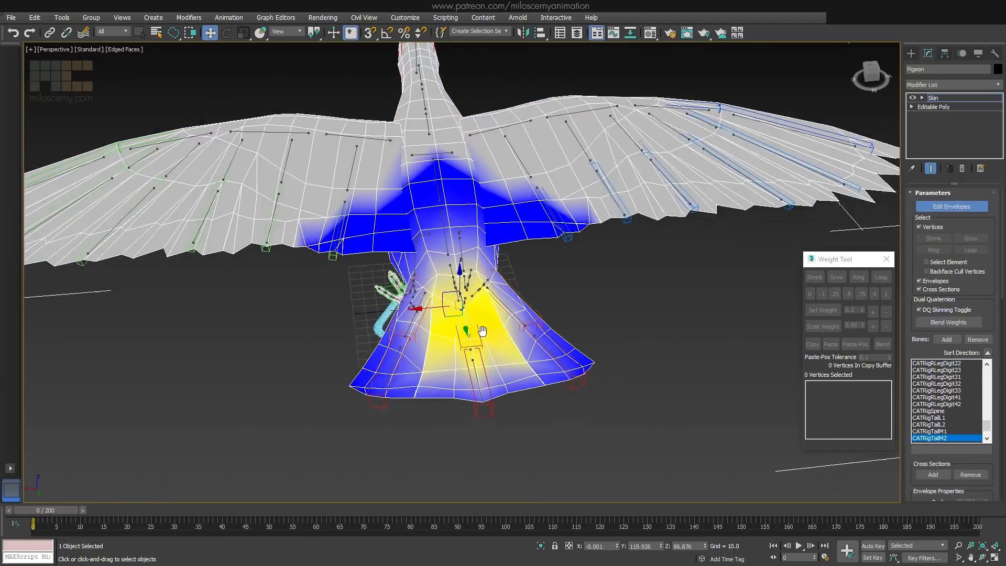
scroll(482, 331, up, 5)
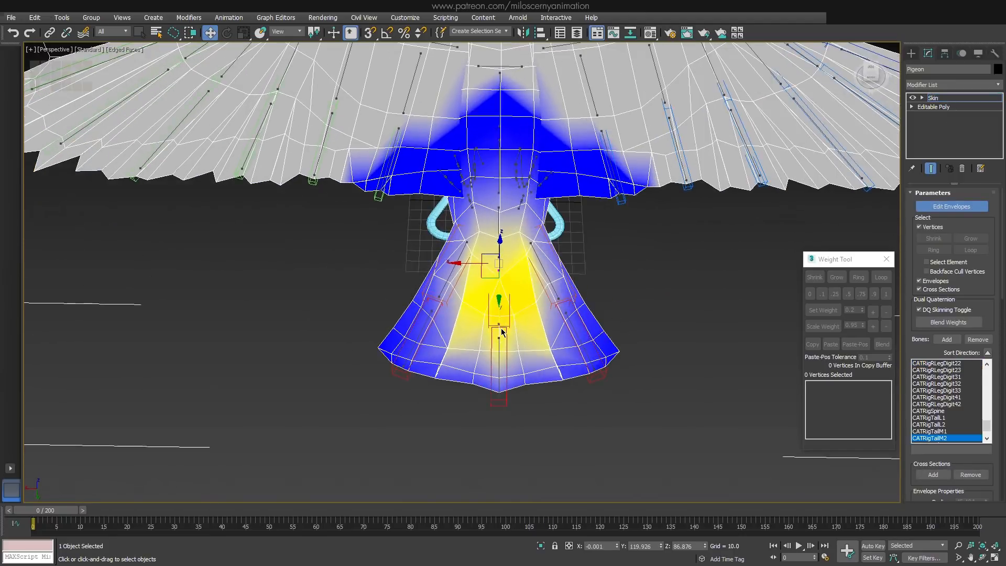
click(664, 377)
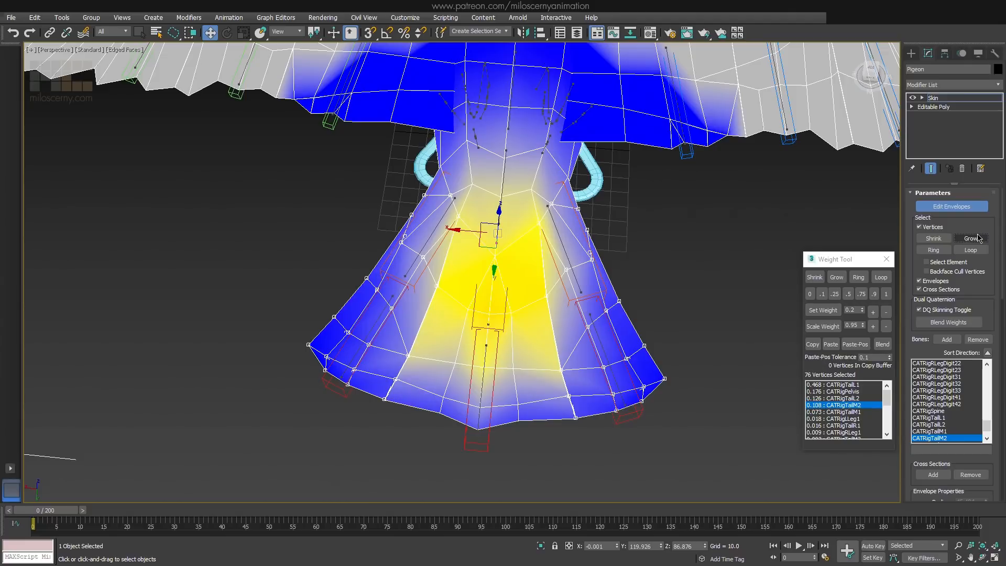
middle_drag(479, 218, 493, 250)
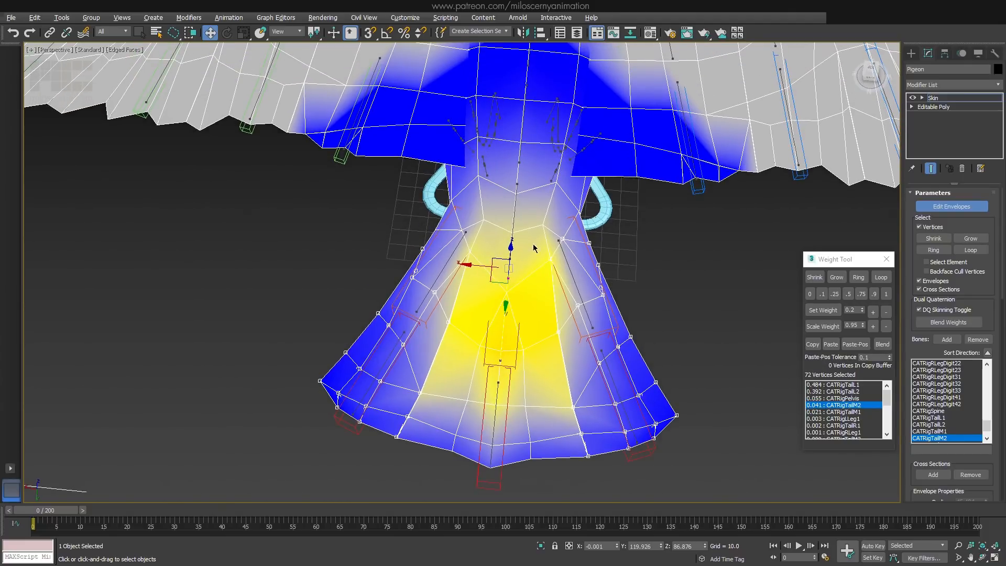
key(t)
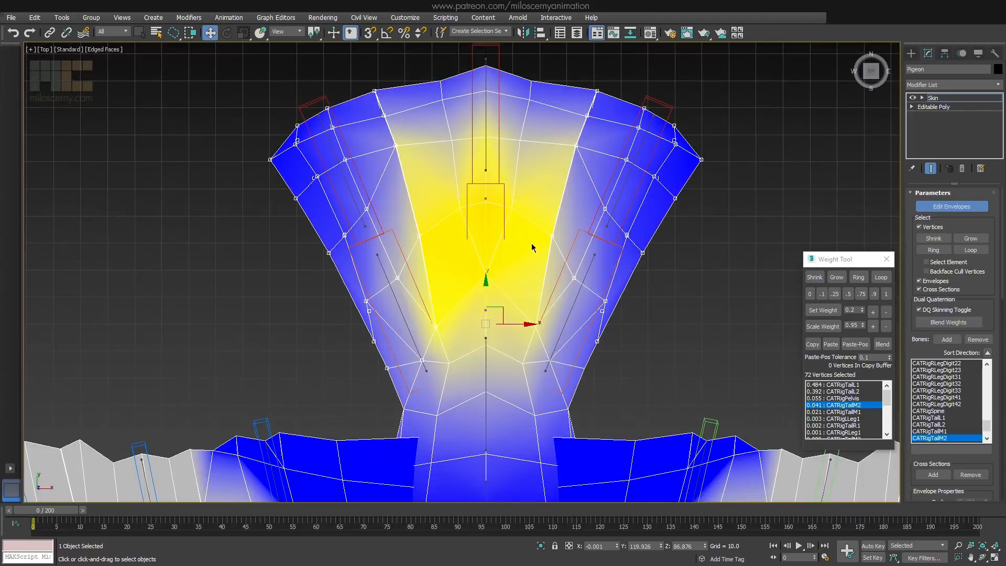
key(F3)
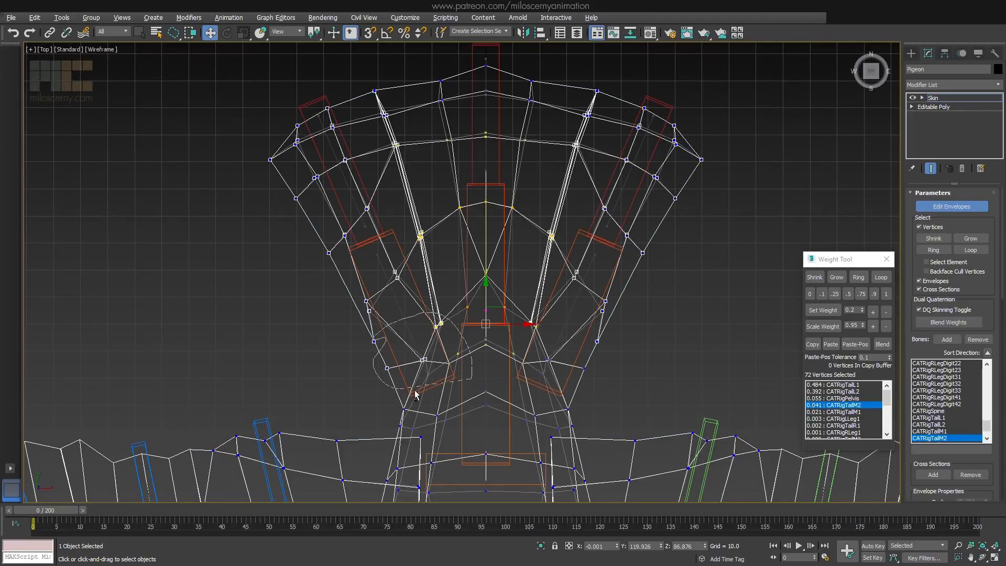
key(F3)
key(F3)
drag(518, 329, 516, 331)
key(F3)
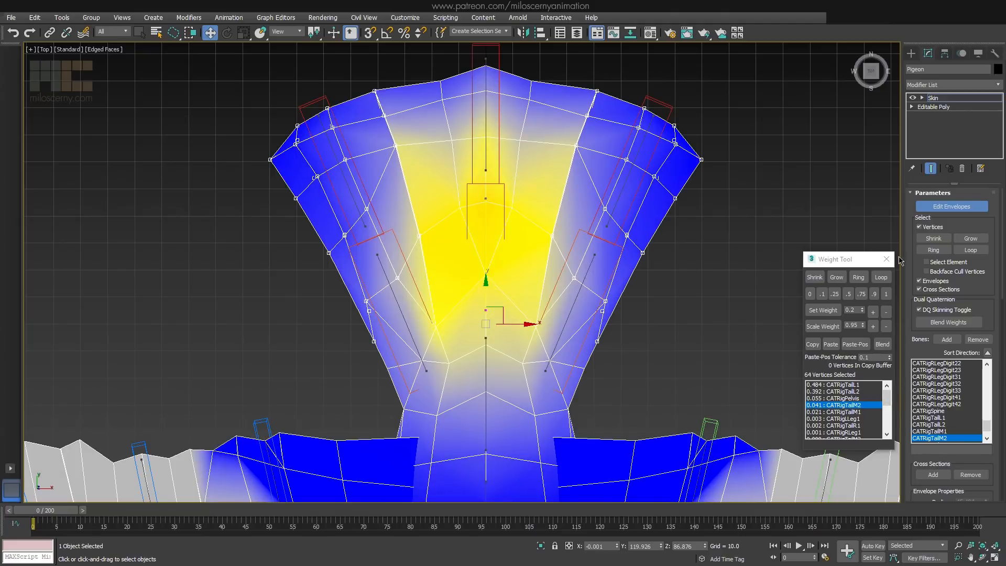
Set the outer tail feather vertices to weight 0 for CATRigTailM1, CATRigTailM2 and CATRigTailM3
click(943, 431)
click(809, 294)
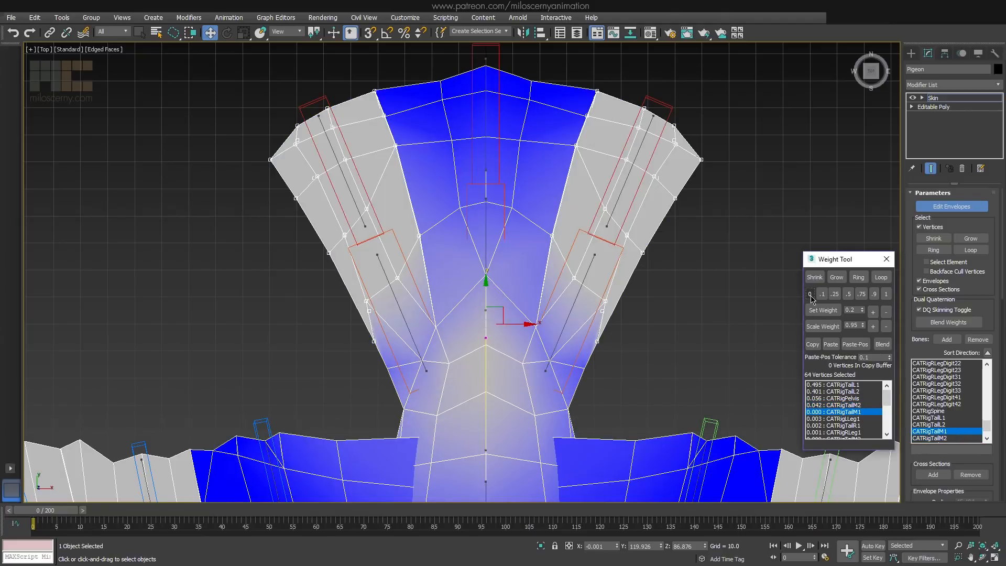
scroll(726, 259, down, 2)
middle_drag(707, 342, 683, 305)
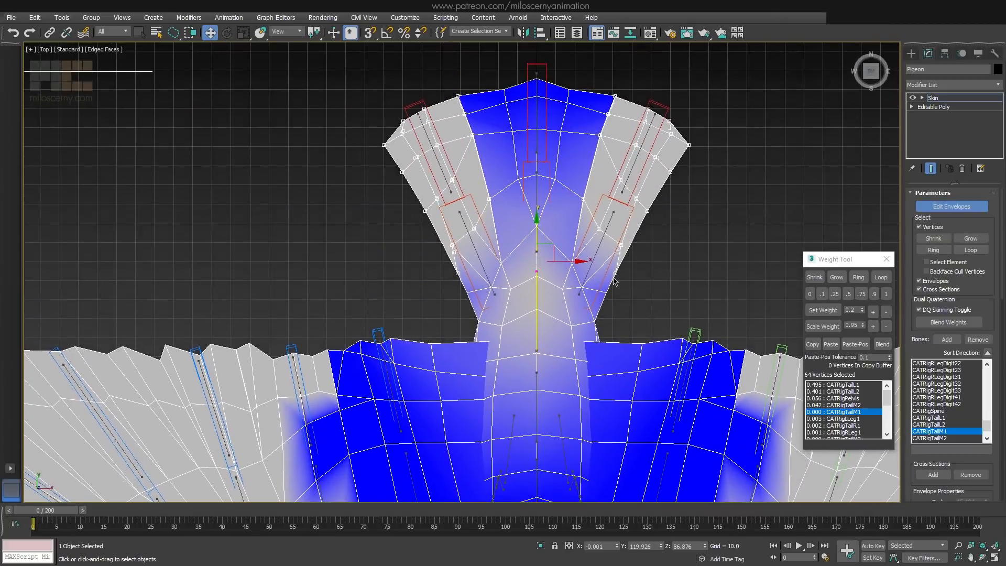
scroll(612, 279, up, 2)
click(943, 438)
click(810, 294)
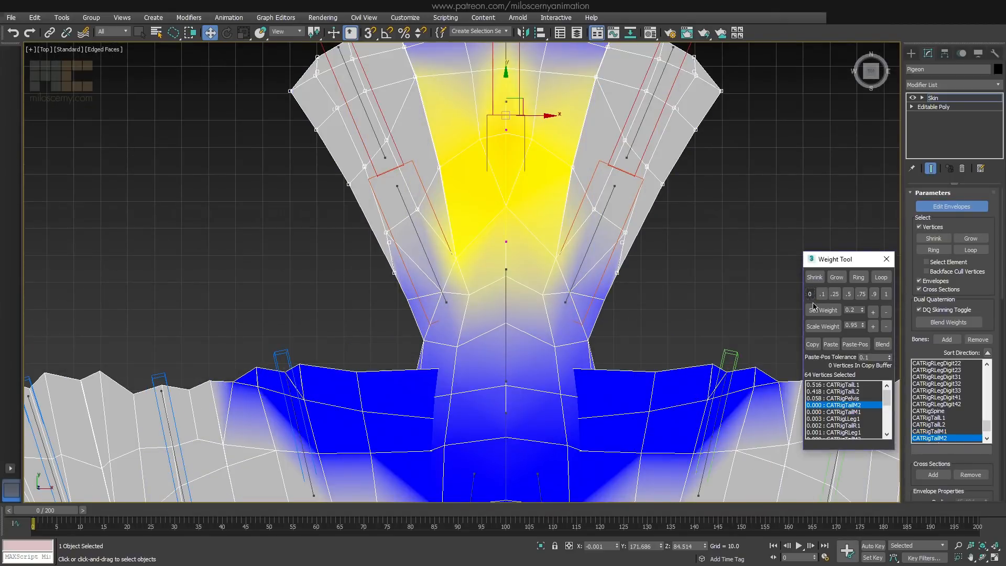
scroll(956, 431, down, 1)
click(953, 424)
middle_drag(649, 248, 663, 341)
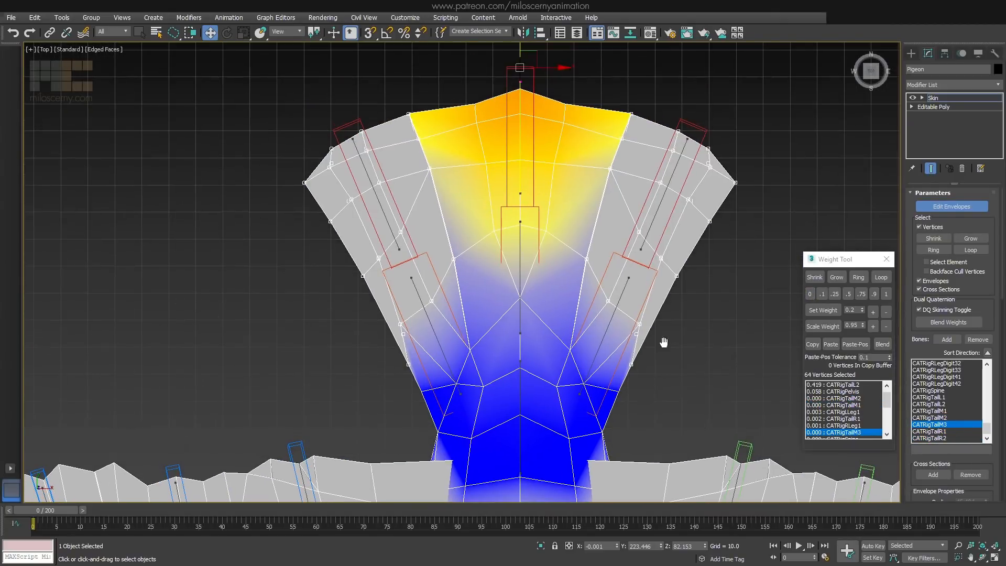
At frame 78, select the middle tail feather vertices and set their weight to 0 for CATRigTailL1, CATRigTailL2, CATRigTailR1 and CATRigTailR2
drag(69, 512, 425, 518)
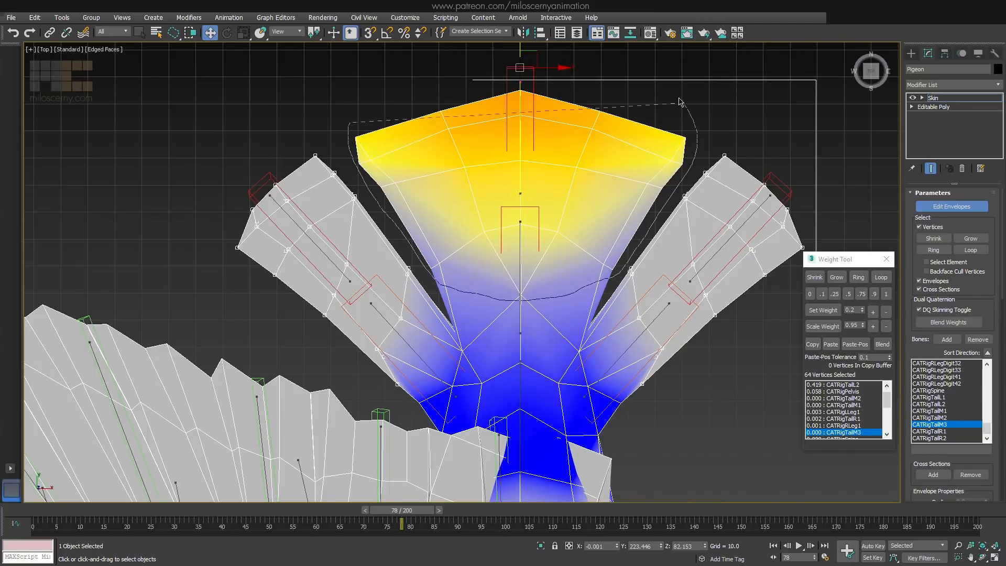
drag(354, 116, 355, 115)
click(944, 398)
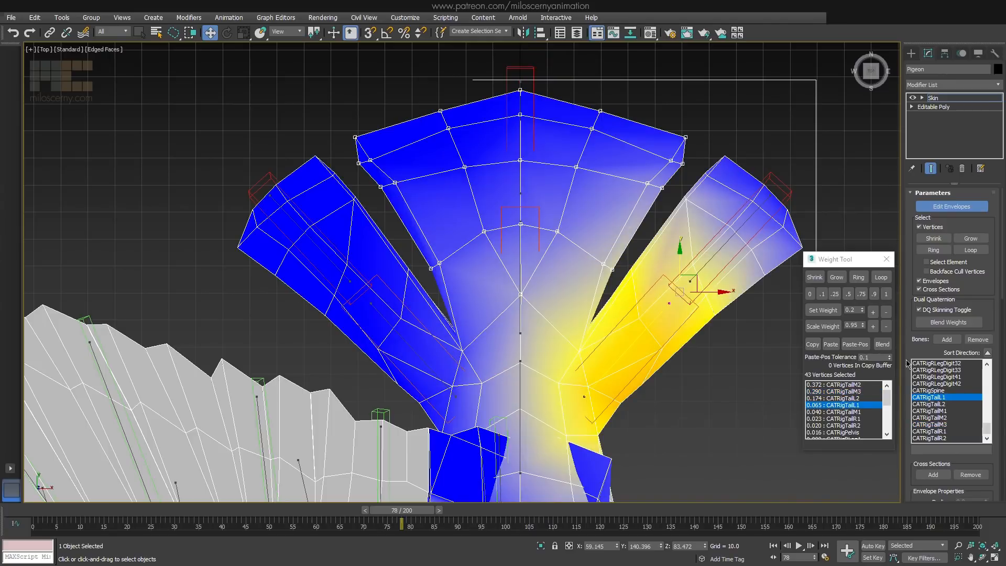
click(810, 295)
click(946, 404)
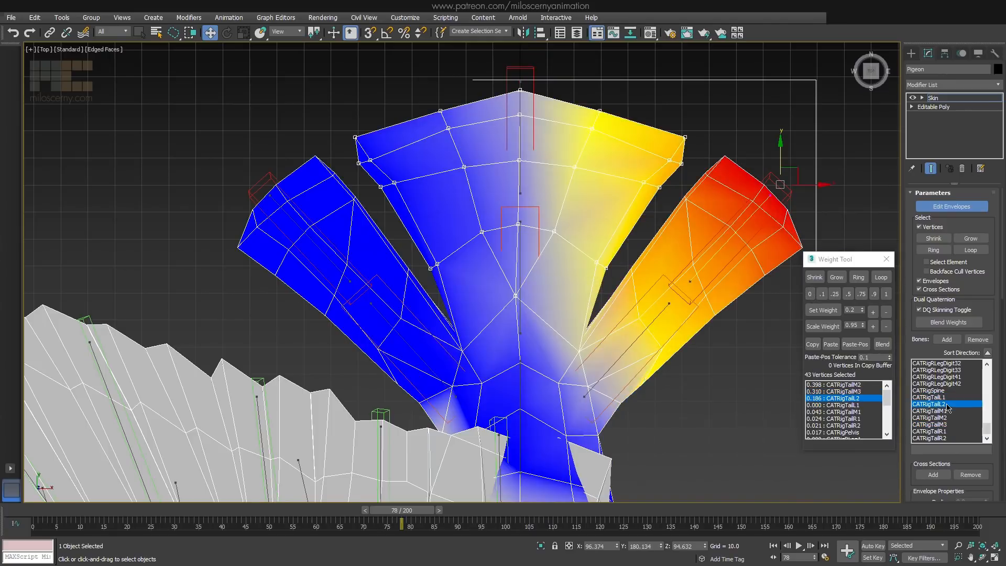
click(811, 294)
click(949, 431)
click(810, 295)
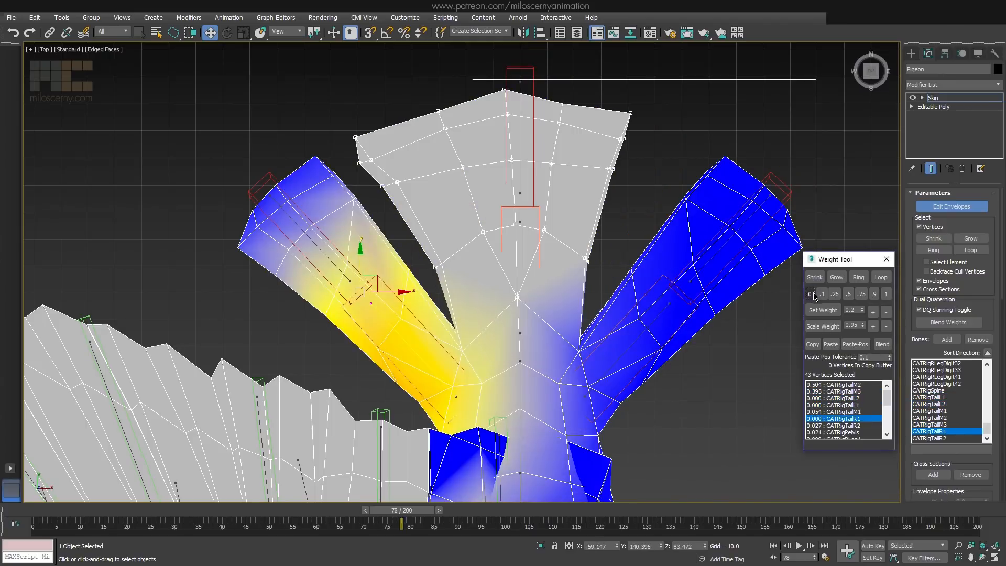
click(810, 294)
In the Perspective view at frame 70, set the selected wing elements to weight 0 for CATRigTailL1 and CATRigTailM1
drag(417, 511, 354, 517)
key(p)
key(w)
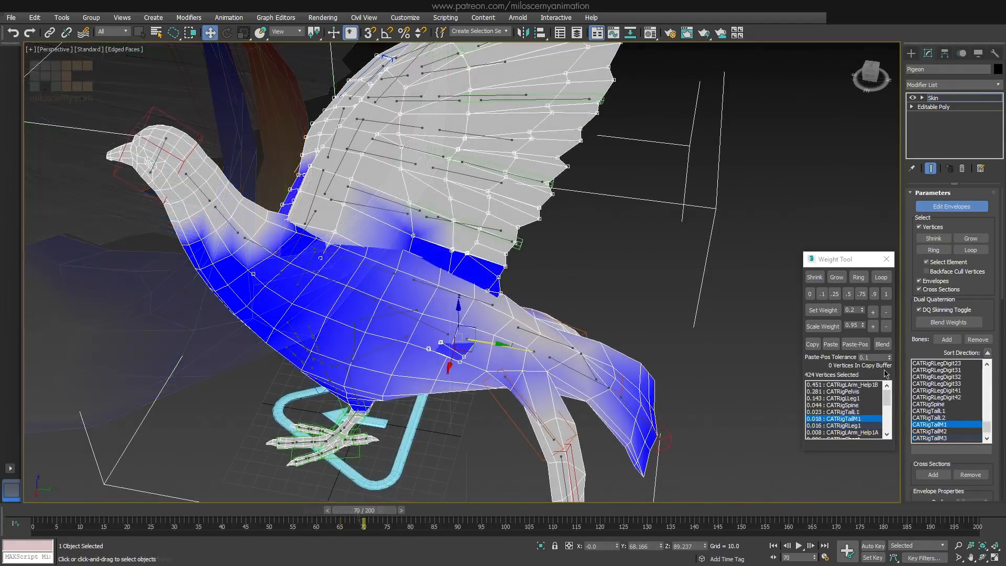
click(859, 412)
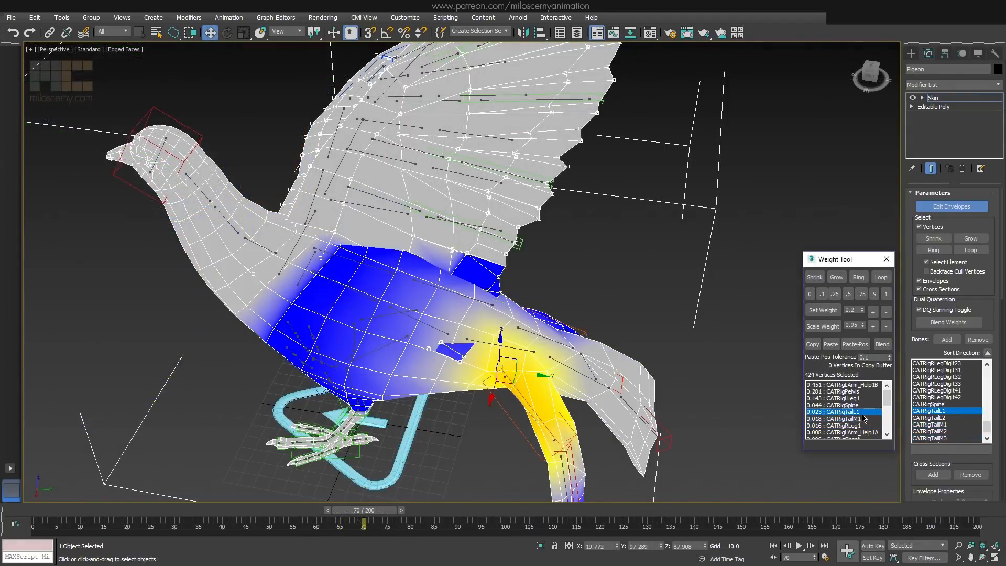
click(810, 294)
click(843, 418)
click(810, 295)
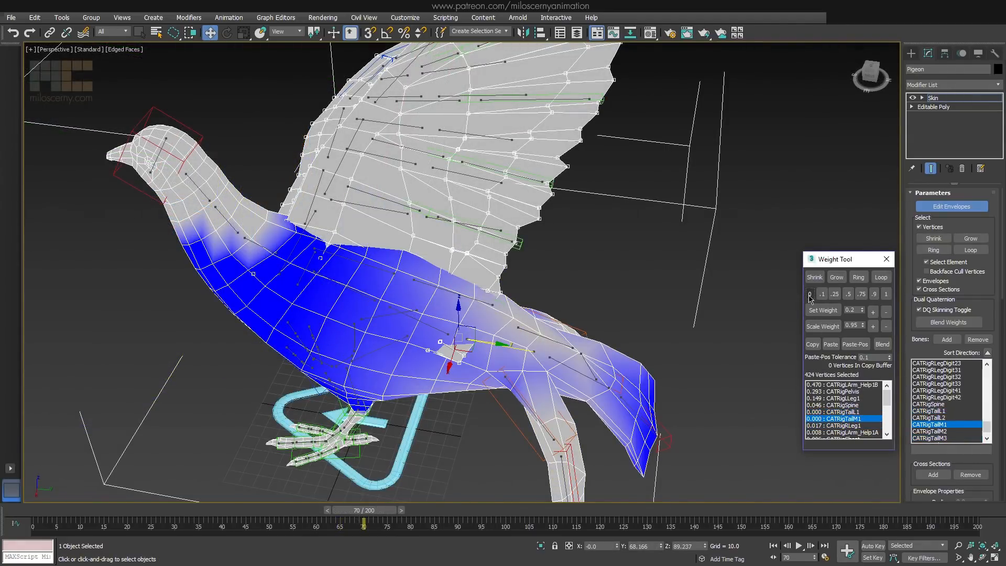
Clear the wing elements' weights for the remaining tail bones: CATRigTailL2, CATRigTailM2, CATRigTailM3, CATRigTailR1 and CATRigTailR2
click(949, 417)
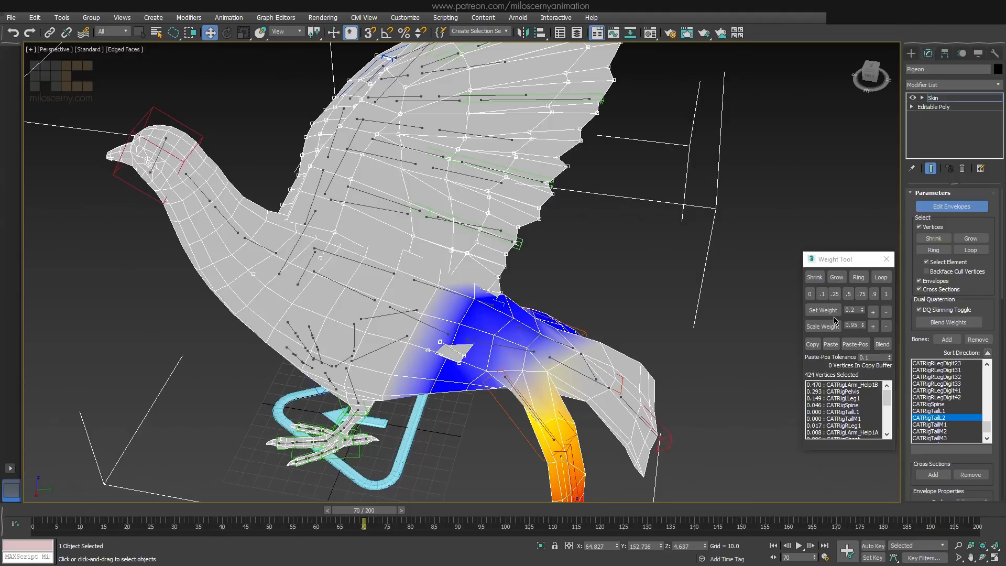
click(945, 424)
click(945, 431)
click(946, 438)
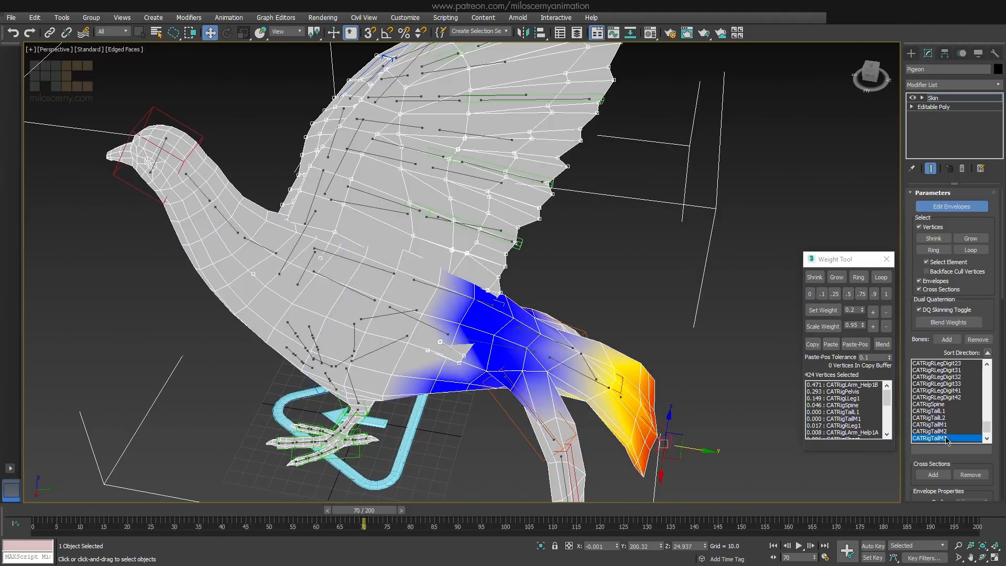
click(958, 431)
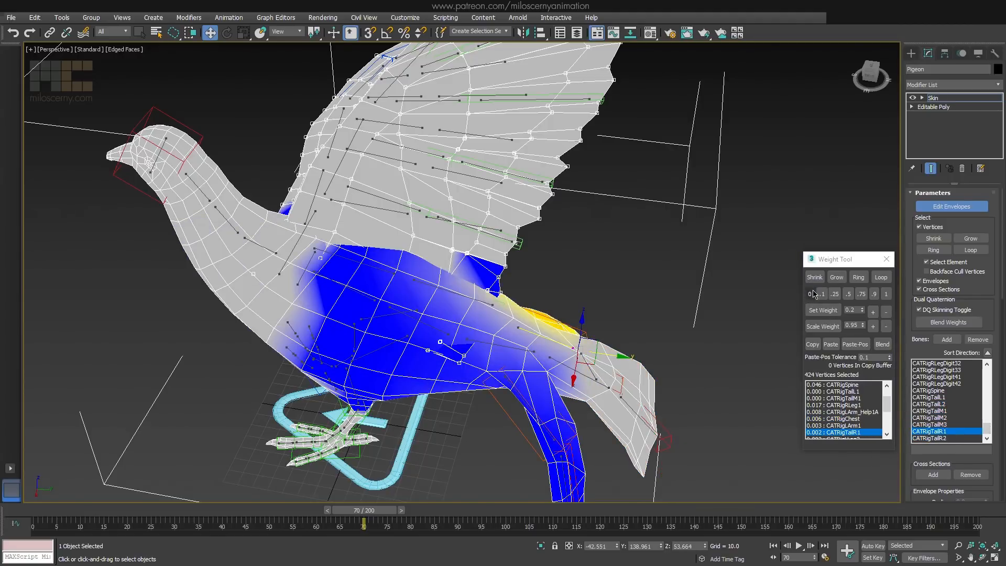
click(937, 438)
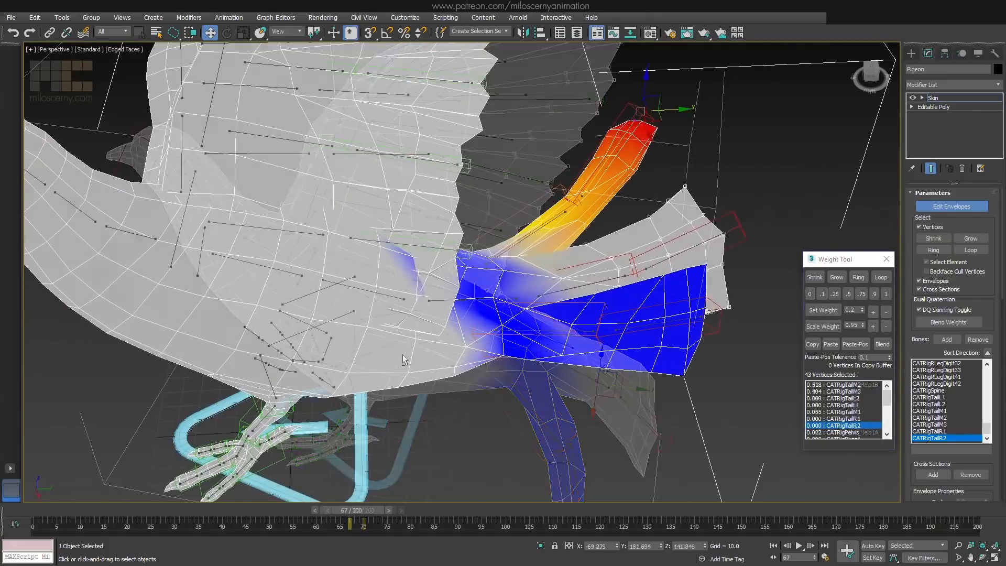
Remove the tail vertices from the body selection and repeatedly scale the remaining vertices' CATRigTailM1 weight down by 0.95
scroll(402, 354, up, 3)
middle_drag(432, 323, 433, 360)
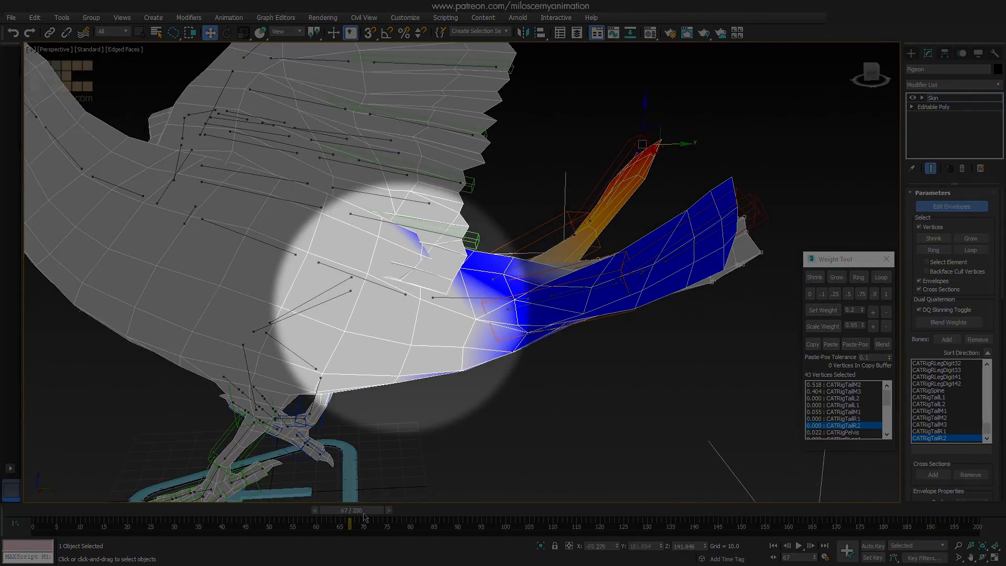
drag(360, 512, 397, 519)
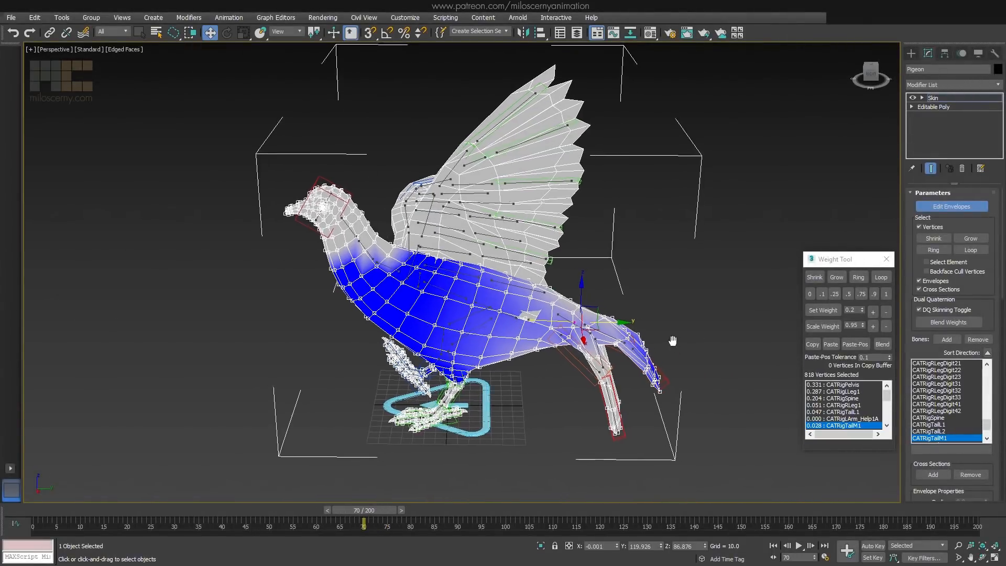
mouse_move(745, 362)
mouse_down()
mouse_move(495, 335)
mouse_move(593, 463)
mouse_up()
key(F3)
alt+middle_drag(570, 288, 614, 321)
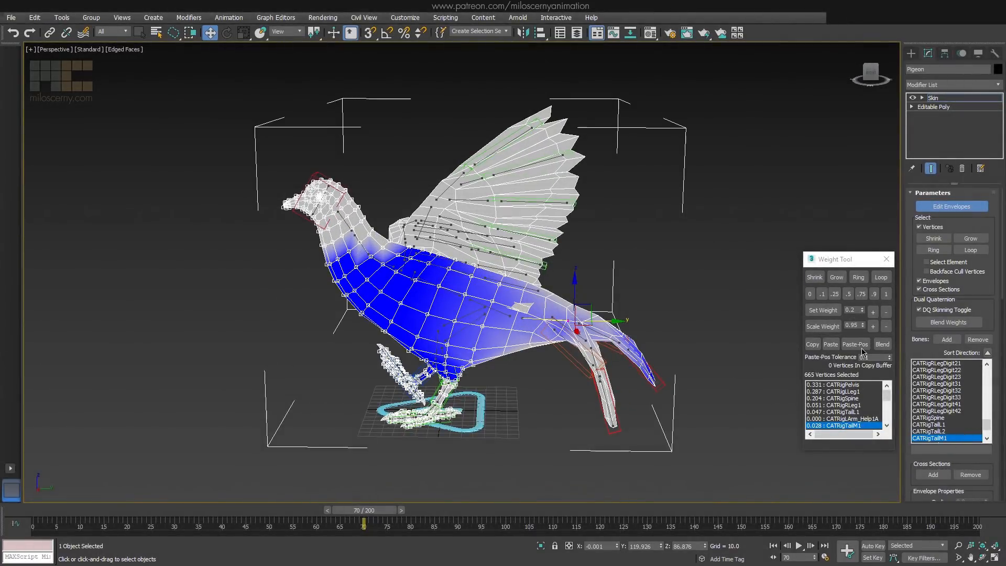
click(885, 327)
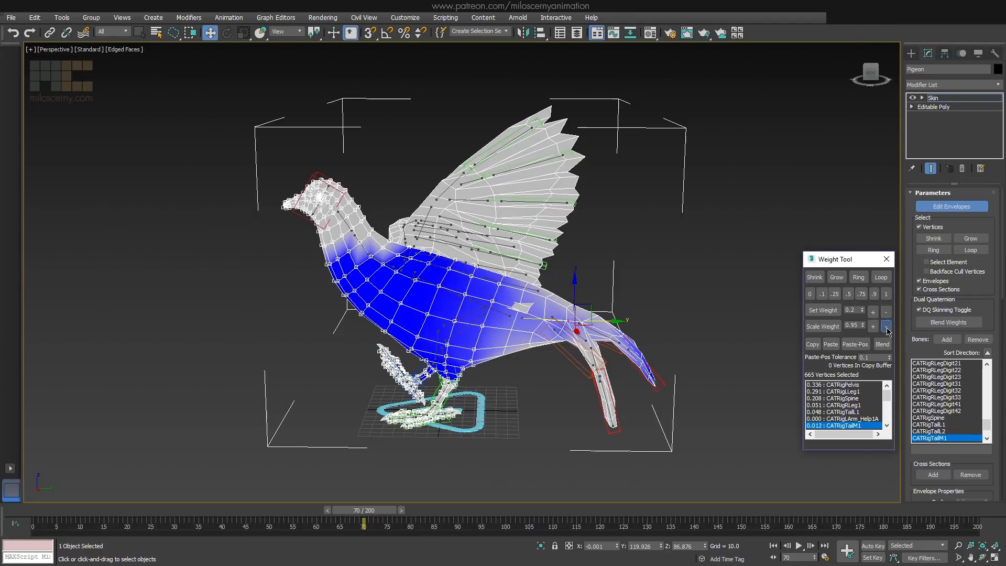
Move the animation to frame 90 and scale the body vertices' CATRigTailM1 weight down further
drag(377, 510, 470, 513)
key(w)
key(z)
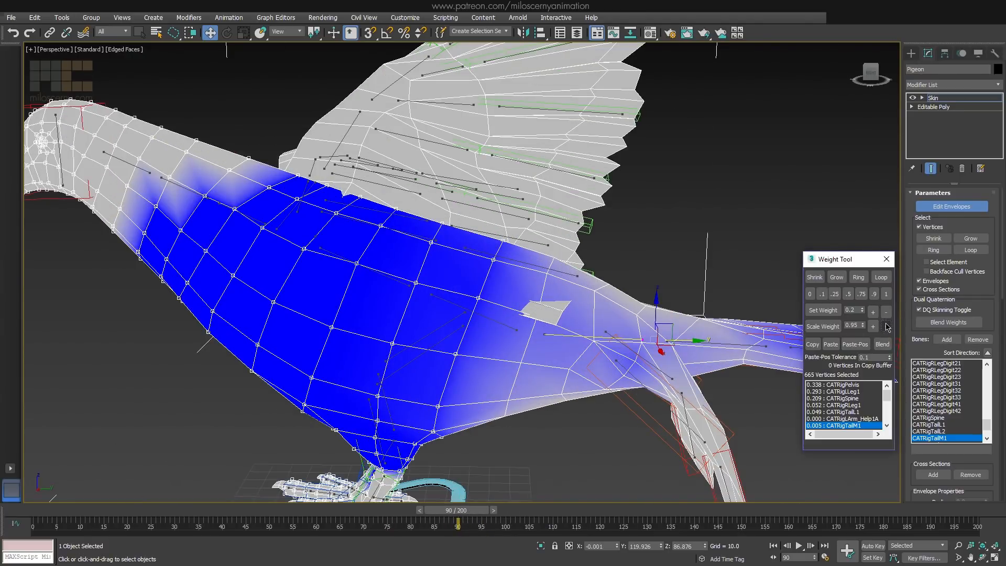
mouse_move(467, 513)
mouse_down()
mouse_move(484, 512)
mouse_move(467, 513)
mouse_up()
Scale the body vertices' CATRigTailM2 weight down by 0.95, inspect the side of the body, and switch back to CATRigTailM1
key(Down)
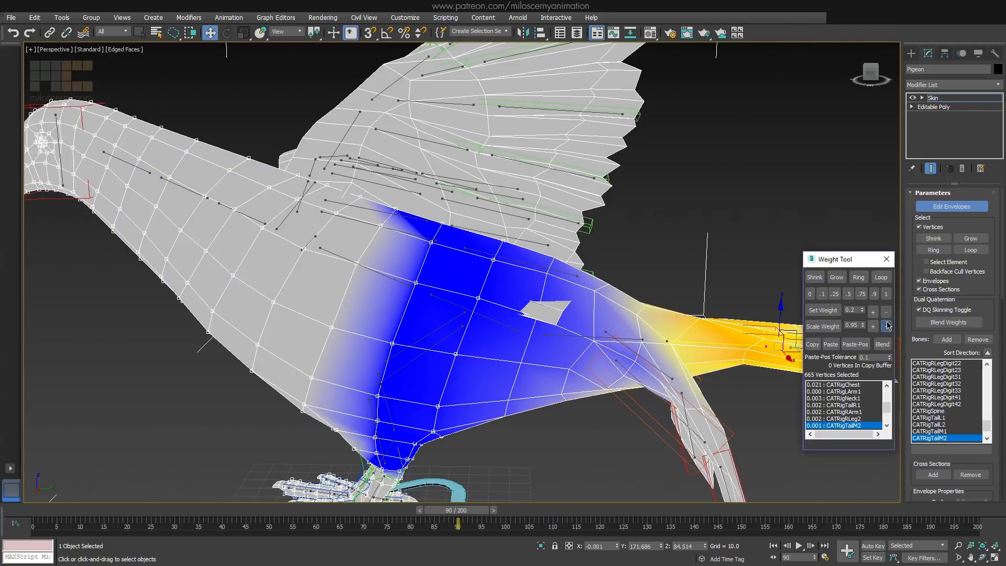
alt+middle_drag(690, 324, 643, 318)
key(F3)
key(F3)
click(926, 429)
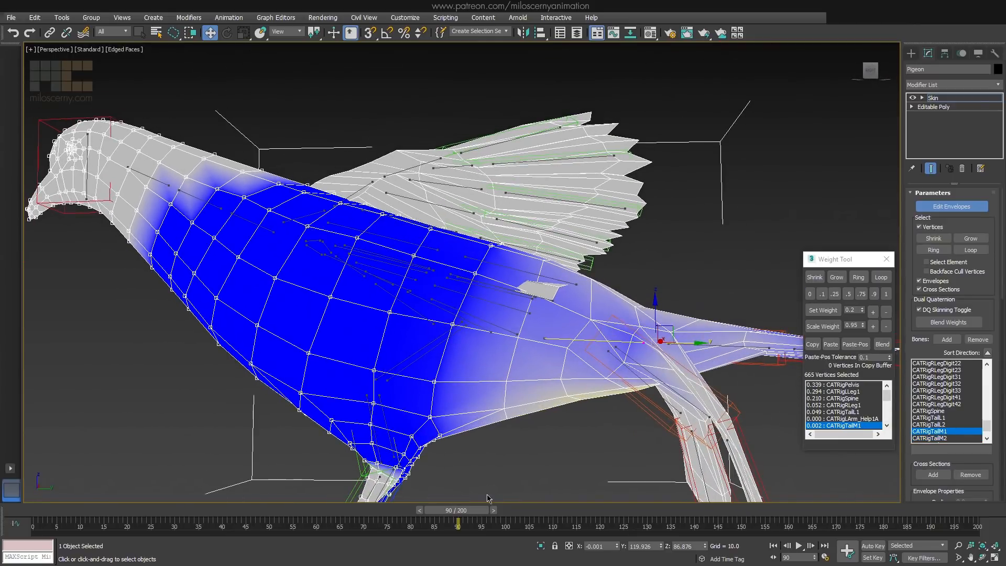
Move the animation to frame 92 and repeatedly scale the body vertices' CATRigTailL1 weight down by 0.95
mouse_move(479, 510)
mouse_down()
mouse_move(457, 512)
mouse_move(487, 511)
mouse_up()
click(838, 412)
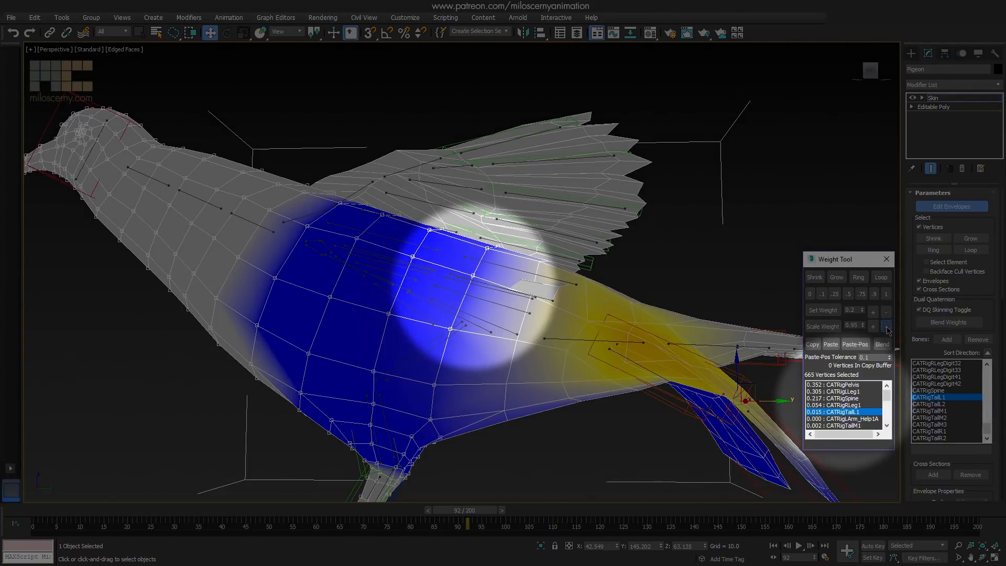
click(887, 330)
click(887, 330)
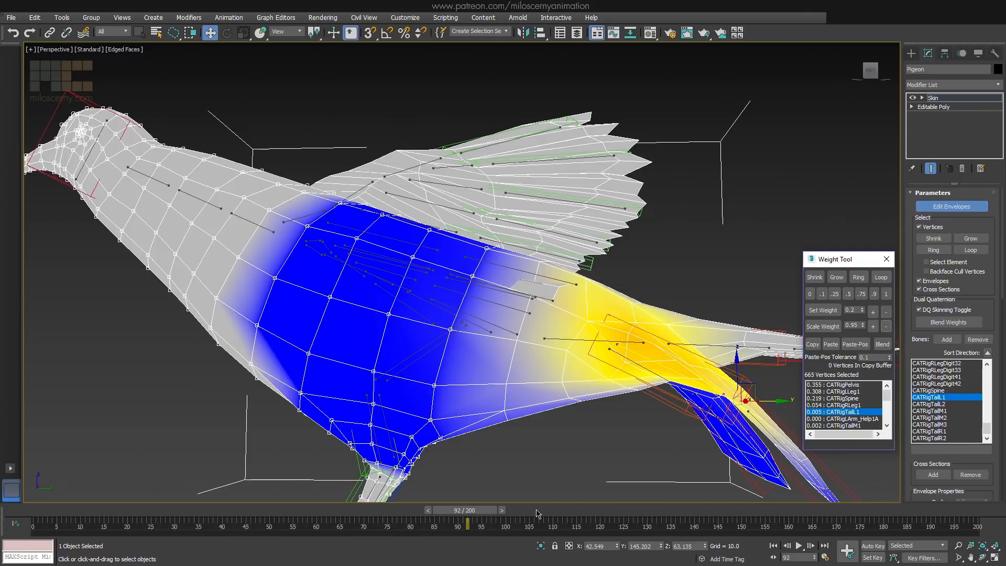
At frame 82, select the vertex loop where the body meets the tail and scale down its CATRigTailM1 and CATRigTailL1 weights by 0.95
drag(491, 513, 438, 522)
alt+middle_drag(523, 383, 545, 372)
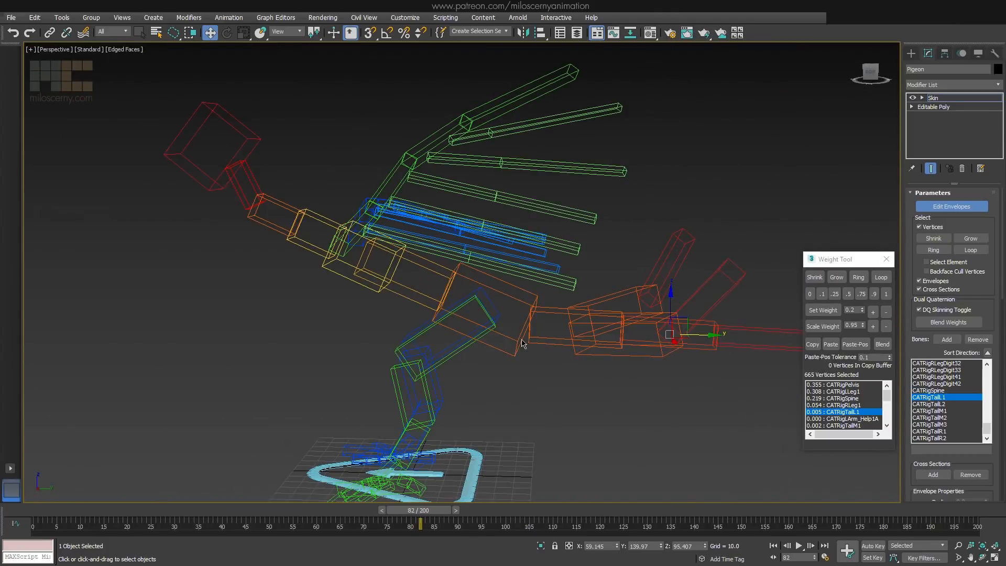
click(525, 343)
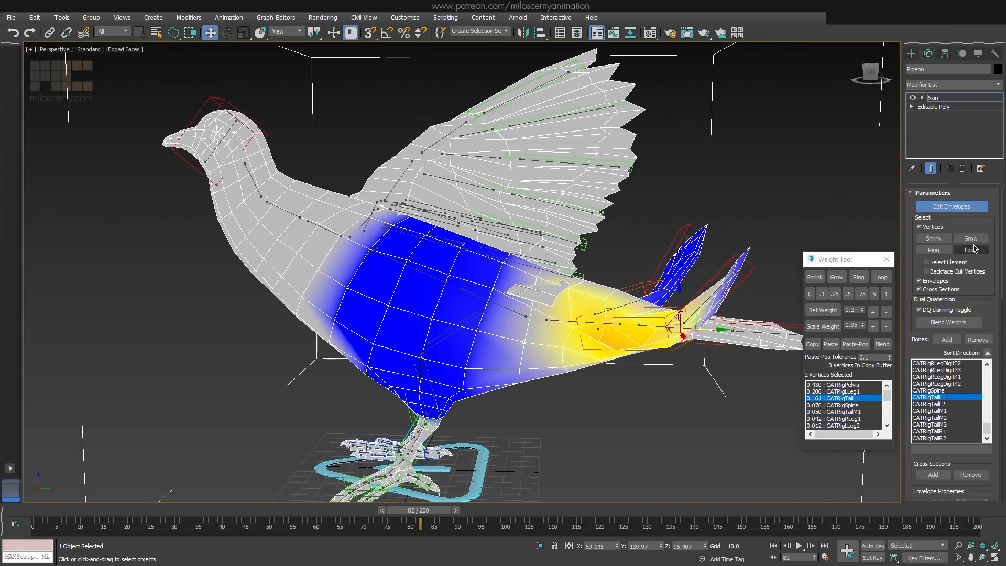
click(954, 411)
click(886, 327)
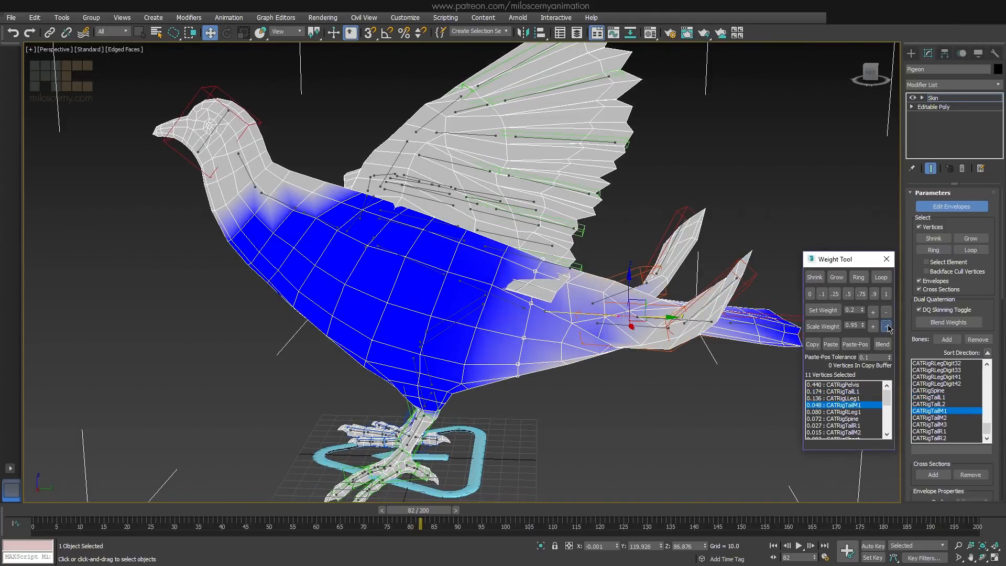
click(947, 398)
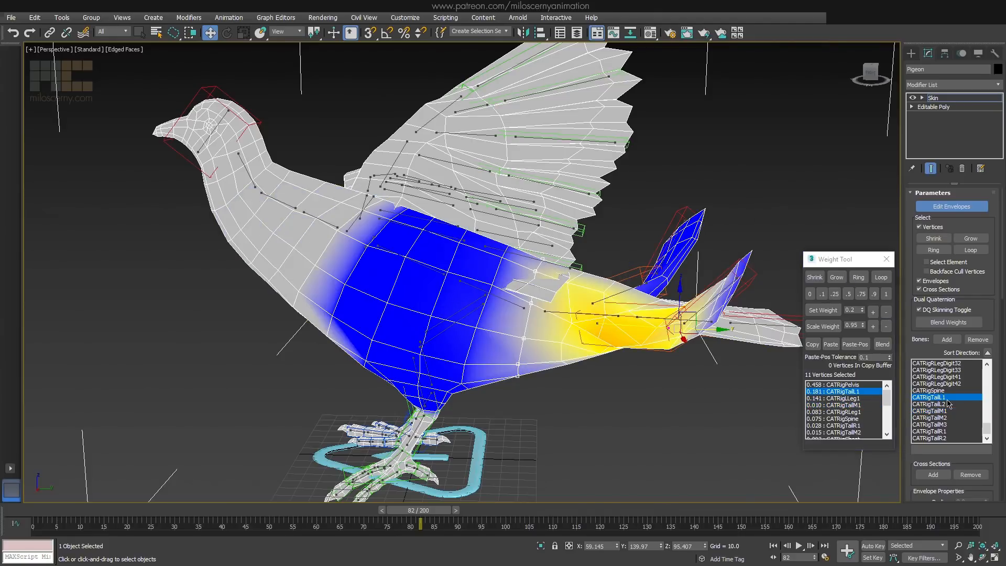
click(885, 326)
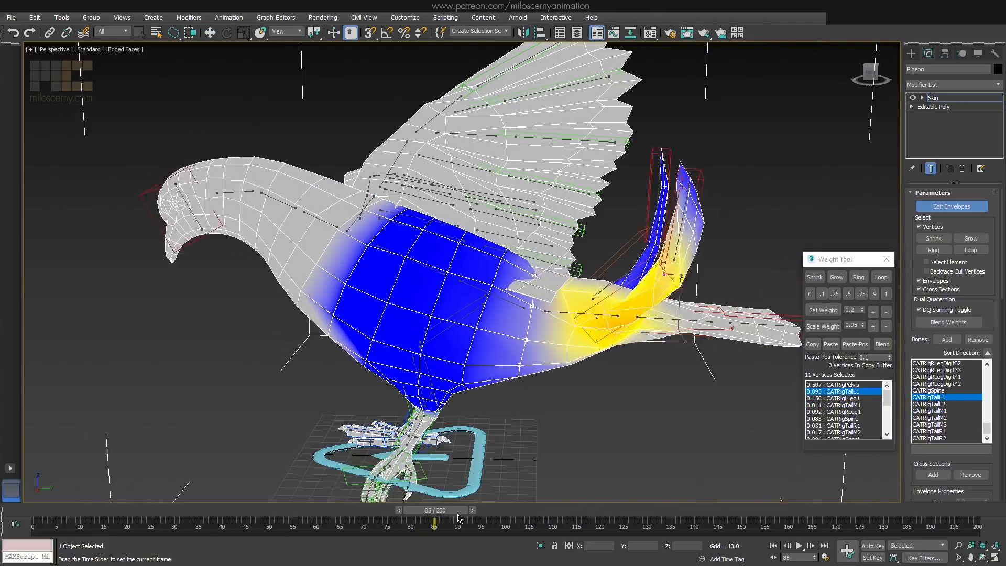
click(889, 328)
drag(463, 517, 710, 531)
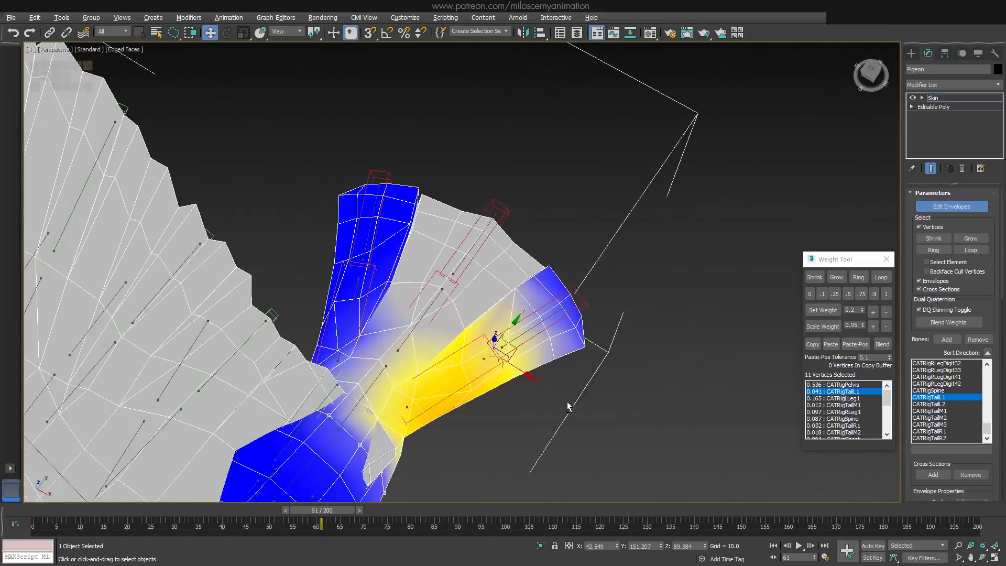
At frame 100, set the CATRigTailL1 weight of the underlying vertices along the left outer tail edge to 0.1
drag(339, 511, 520, 528)
alt+middle_drag(506, 434, 464, 389)
scroll(439, 400, down, 5)
scroll(470, 371, up, 5)
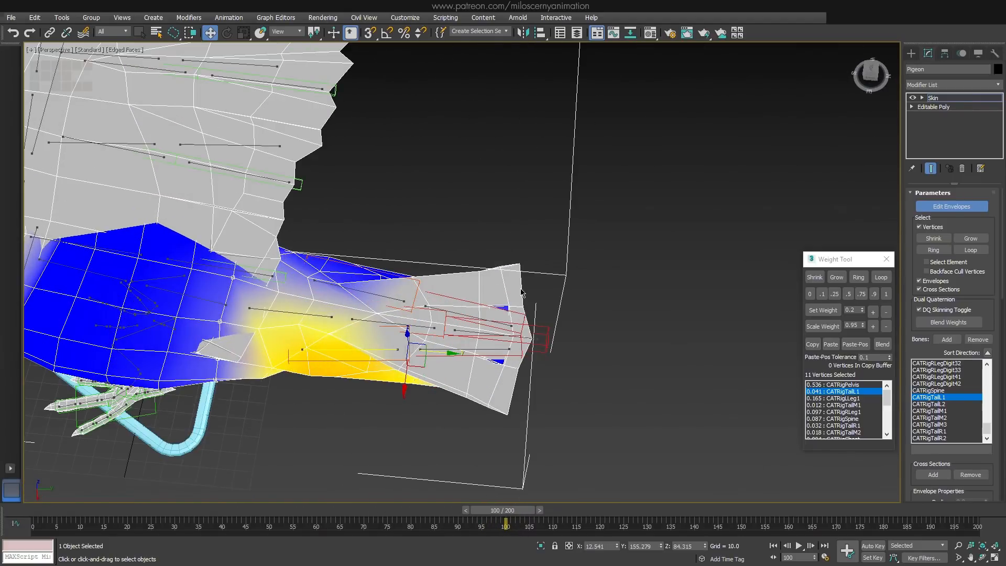
mouse_move(576, 299)
alt+middle_down()
mouse_move(411, 406)
mouse_move(399, 387)
alt+middle_up()
key(F3)
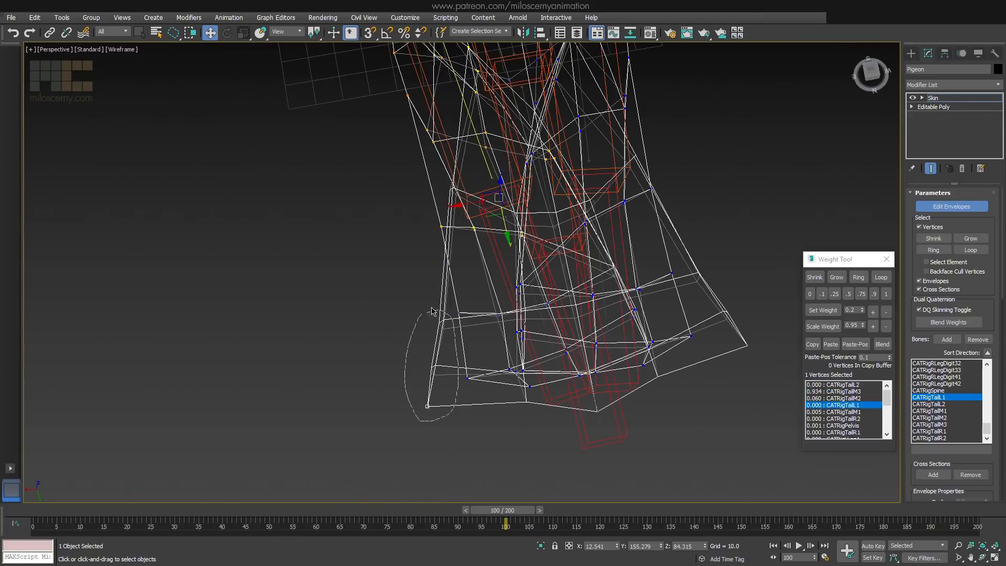
drag(431, 311, 434, 311)
key(F3)
click(824, 295)
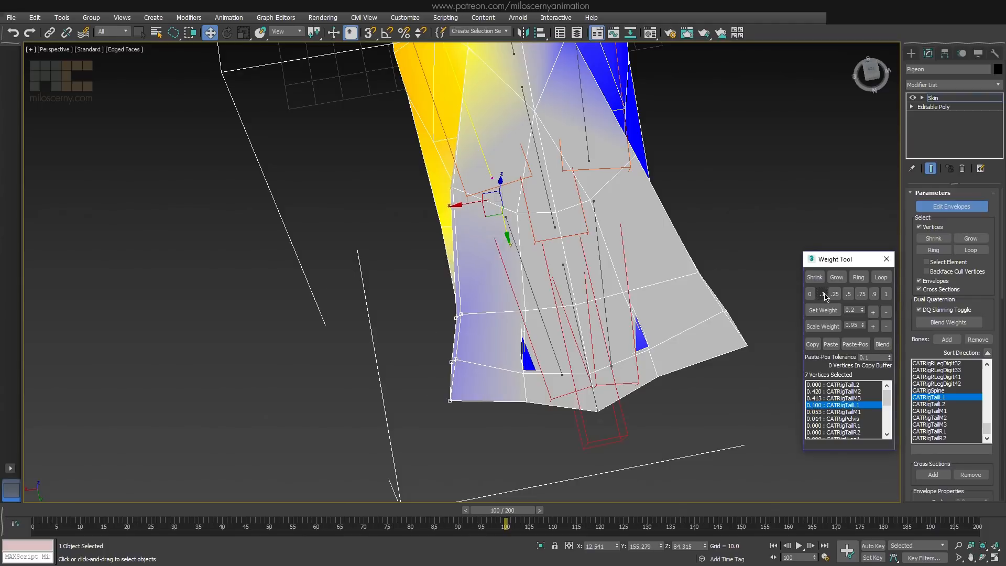
Set the CATRigTailL1 weight to 0.25 at the tail corner's tip and to 0.2 on the three vertices just inside it
key(F3)
key(F3)
click(835, 295)
key(F3)
drag(459, 376, 456, 373)
key(F3)
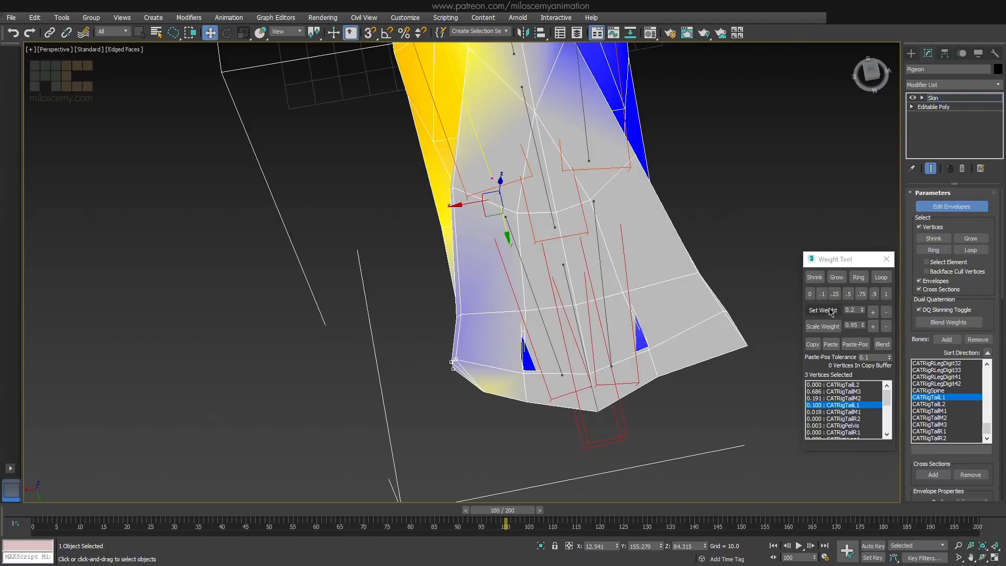
click(830, 311)
Set the CATRigTailL1 weight of the next three tail-edge vertices to 0.15 and review the tail's deformation at other frames
key(F3)
alt+middle_drag(441, 328, 375, 250)
key(F3)
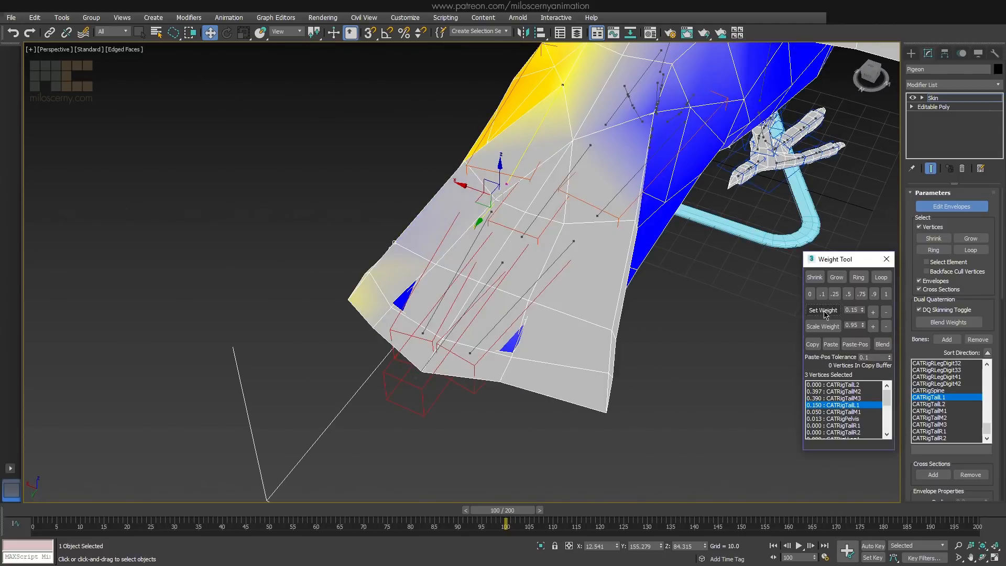
alt+middle_drag(419, 413, 492, 410)
drag(516, 510, 312, 520)
scroll(370, 325, down, 5)
alt+middle_drag(370, 325, 460, 312)
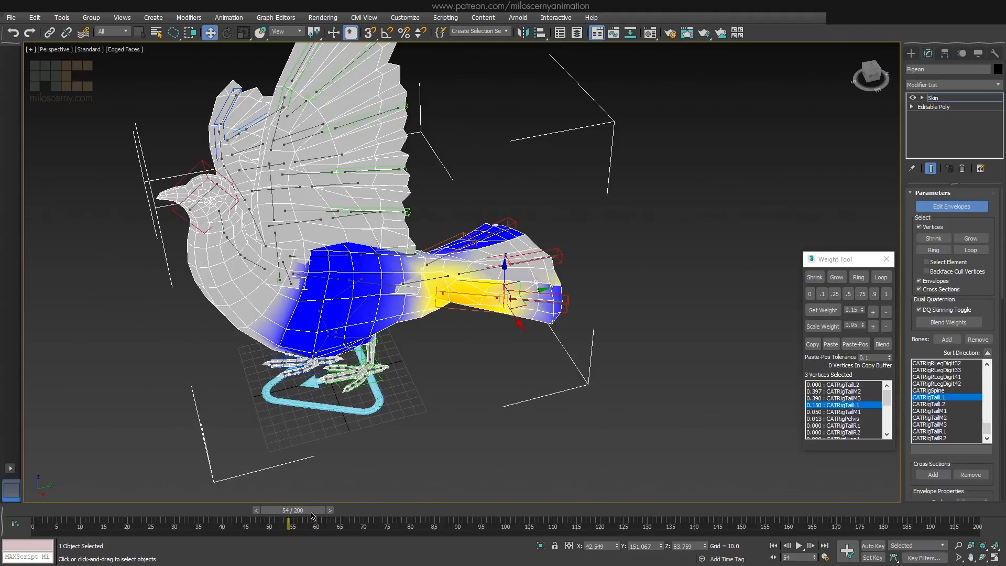
drag(312, 515, 506, 511)
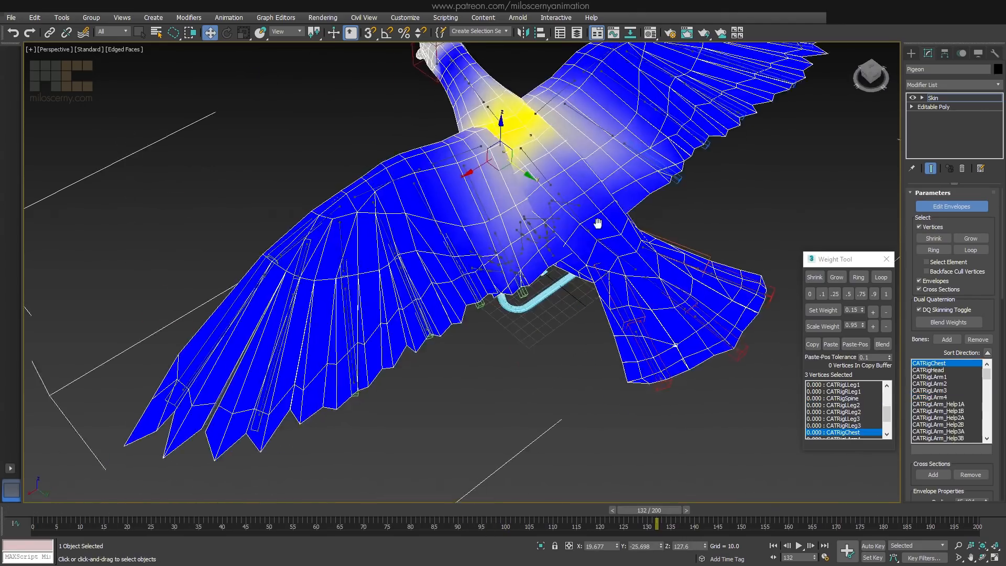
At frame 132, select the 12 body vertices running along the left side beneath the wing
alt+middle_drag(598, 224, 419, 184)
key(F3)
scroll(414, 162, up, 3)
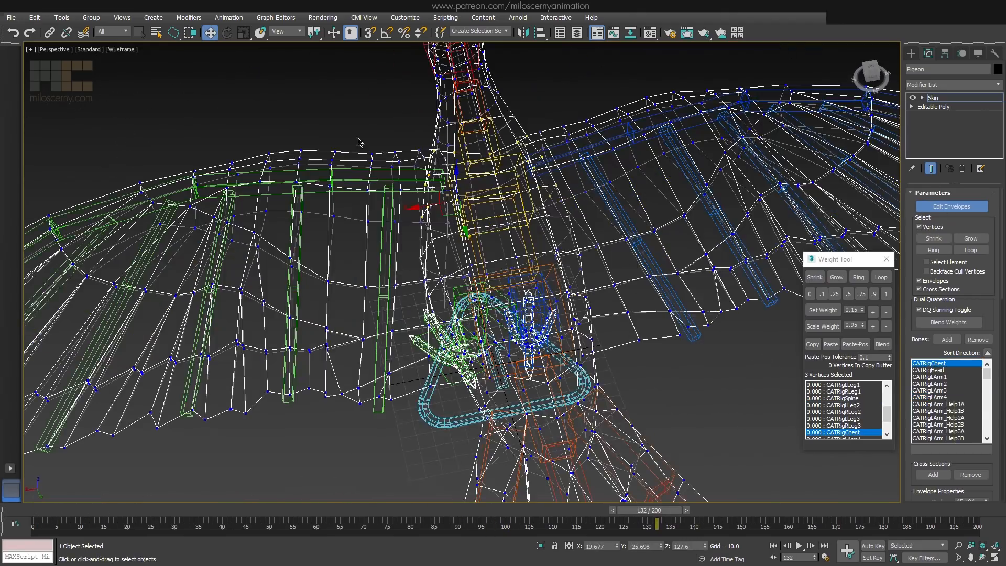
alt+middle_drag(359, 142, 451, 170)
alt+middle_drag(483, 201, 251, 89)
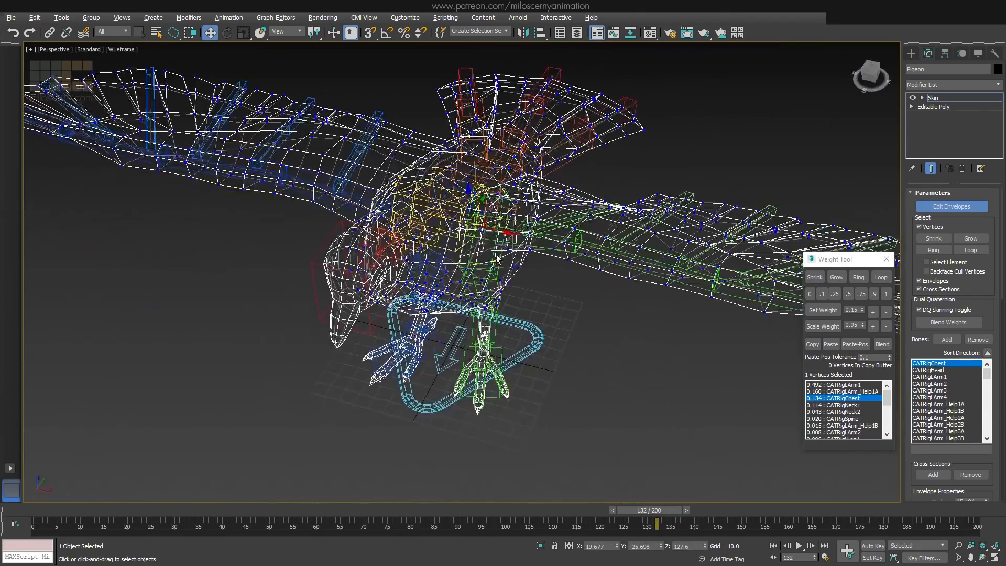
scroll(467, 258, up, 4)
scroll(584, 256, down, 5)
key(F3)
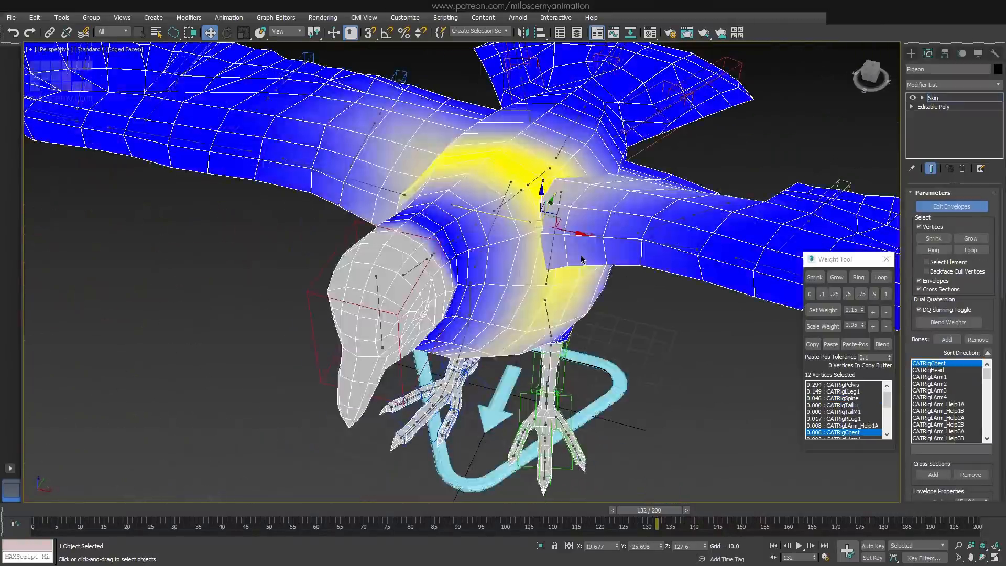
key(F3)
mouse_move(584, 256)
alt+middle_down()
mouse_move(504, 226)
mouse_move(498, 285)
mouse_move(512, 291)
mouse_move(508, 270)
mouse_move(557, 240)
mouse_move(532, 241)
mouse_move(533, 249)
alt+middle_up()
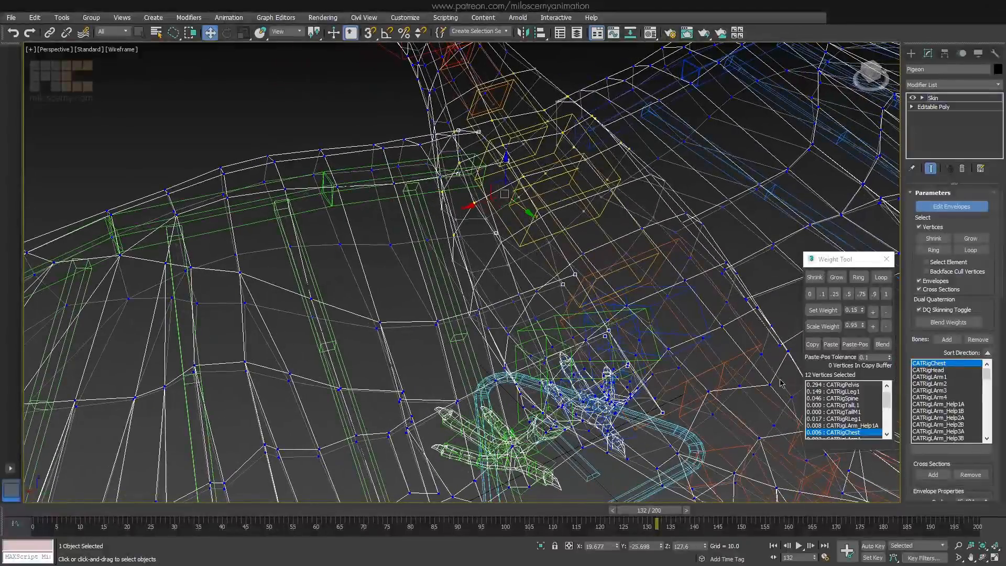
Set the selected body vertices' CATRigLArm1 weight to 0
drag(885, 396, 885, 406)
click(866, 406)
key(F3)
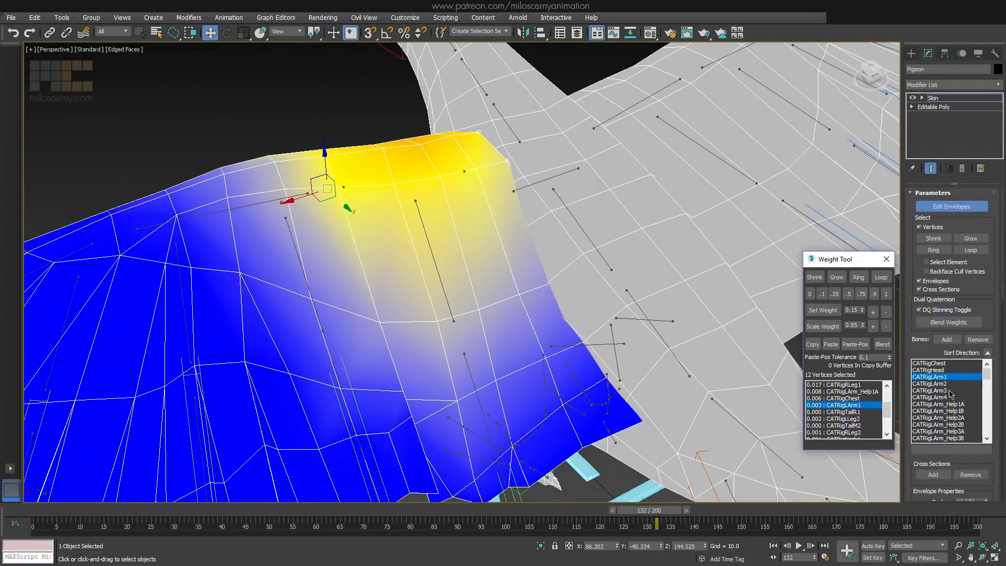
click(811, 294)
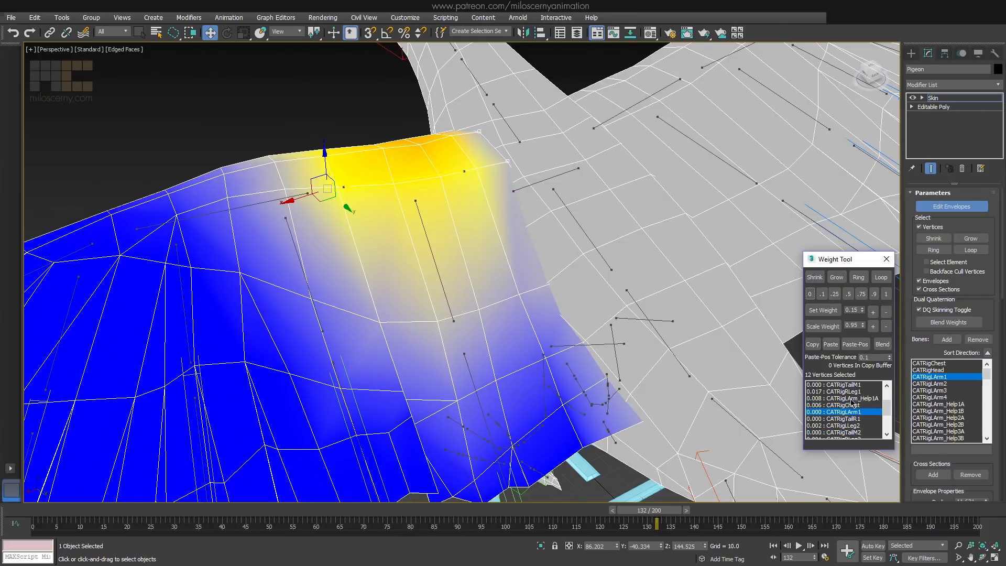
click(868, 419)
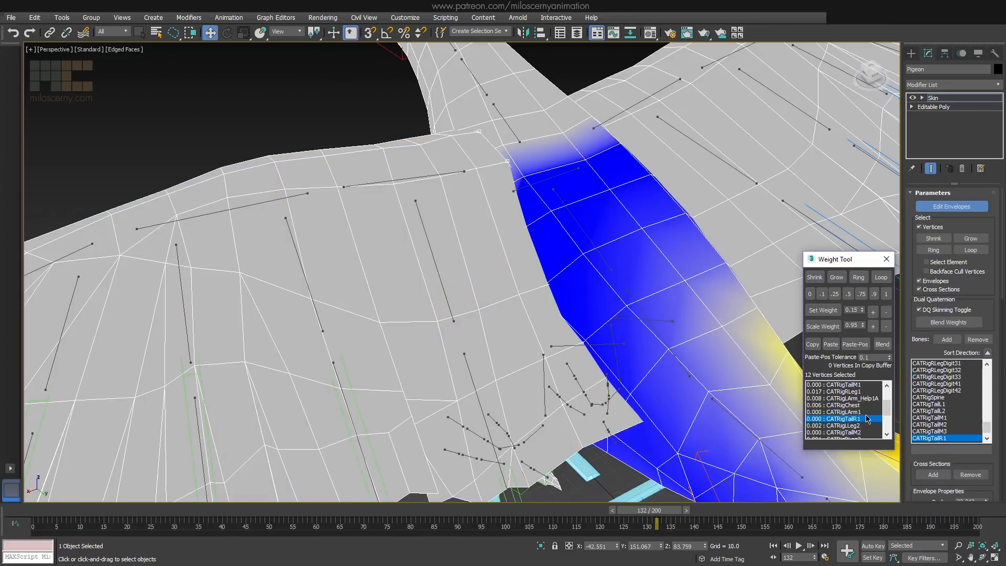
key(Up)
Set the selected body vertices' weights for CATRigLArm2, CATRigLArm3 and CATRigLArm4 to 0
click(943, 384)
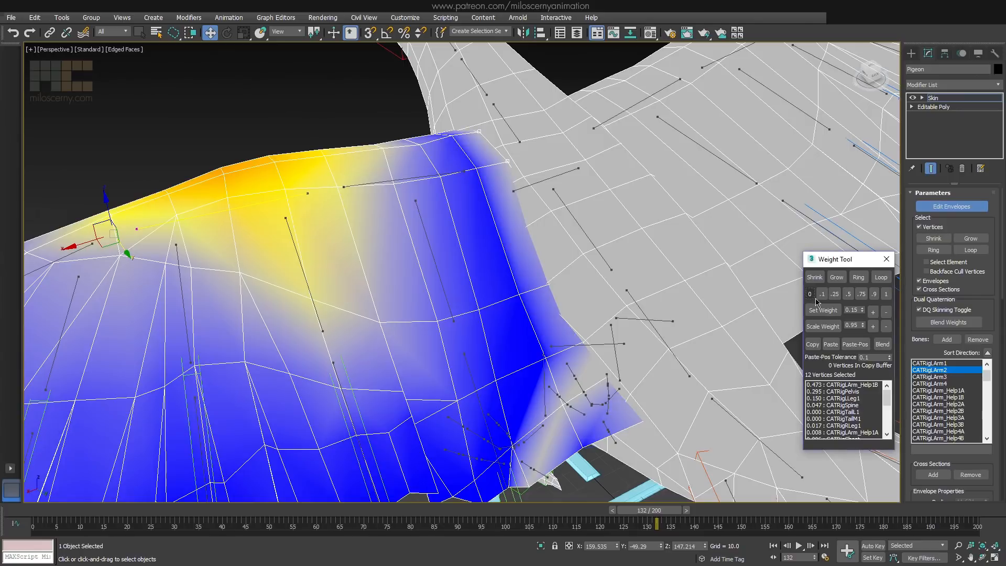
click(940, 376)
click(810, 299)
click(949, 383)
click(811, 300)
Clear the body vertices' weights for the left wing helper bones from CATRigLArm_Help1A through CATRigLArm_Help4A
click(949, 390)
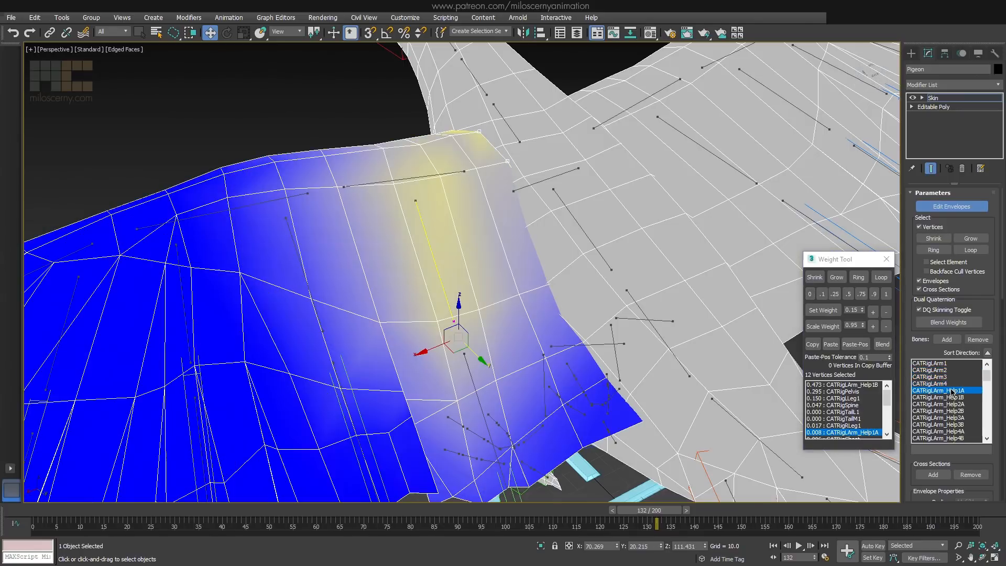
click(810, 299)
click(949, 403)
click(810, 295)
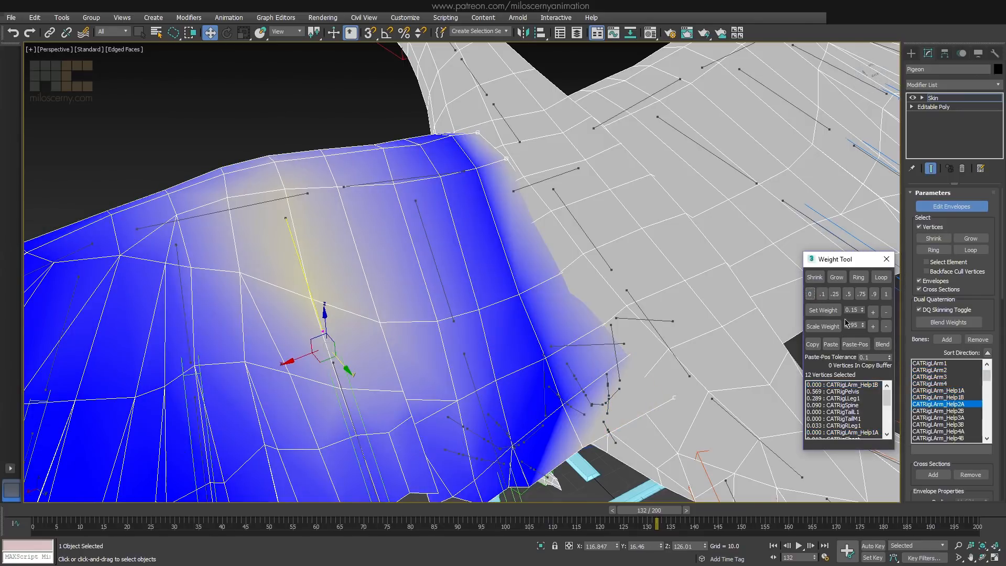
click(952, 410)
click(943, 417)
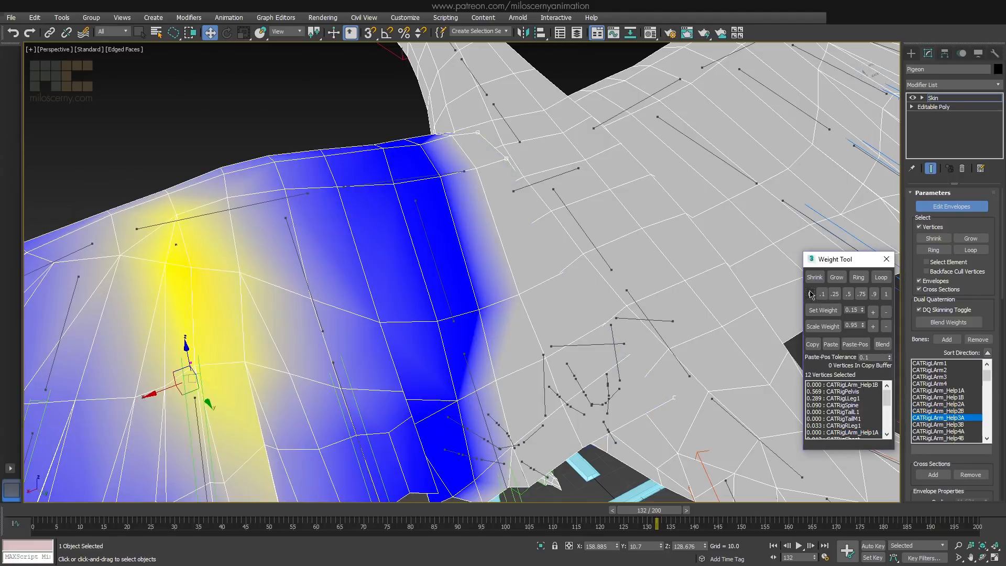
click(940, 364)
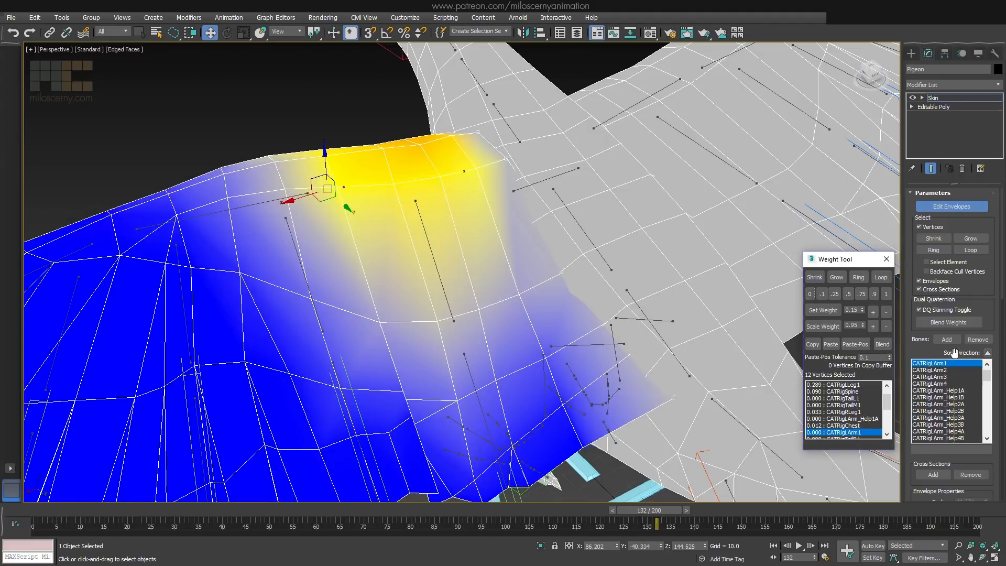
click(957, 424)
click(959, 432)
Examine the left wing and its junction with the body from several angles between frames 124 and 183
drag(636, 509, 603, 513)
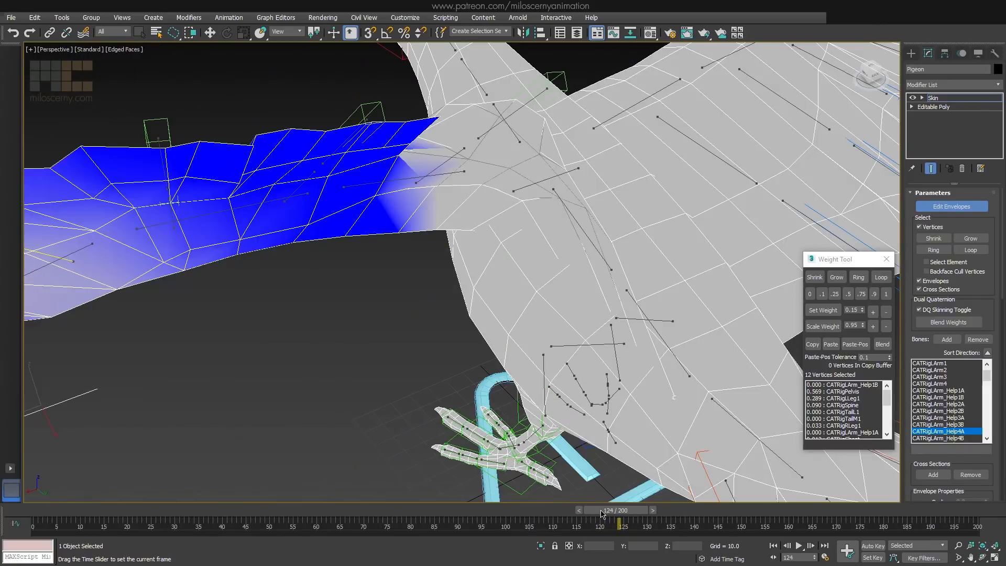
alt+middle_drag(524, 406, 545, 395)
scroll(542, 390, down, 5)
alt+middle_drag(388, 325, 608, 286)
scroll(576, 299, up, 4)
alt+middle_drag(386, 365, 451, 369)
mouse_move(613, 512)
mouse_down()
mouse_move(655, 516)
mouse_move(646, 521)
mouse_move(659, 528)
mouse_move(874, 520)
mouse_up()
key(F3)
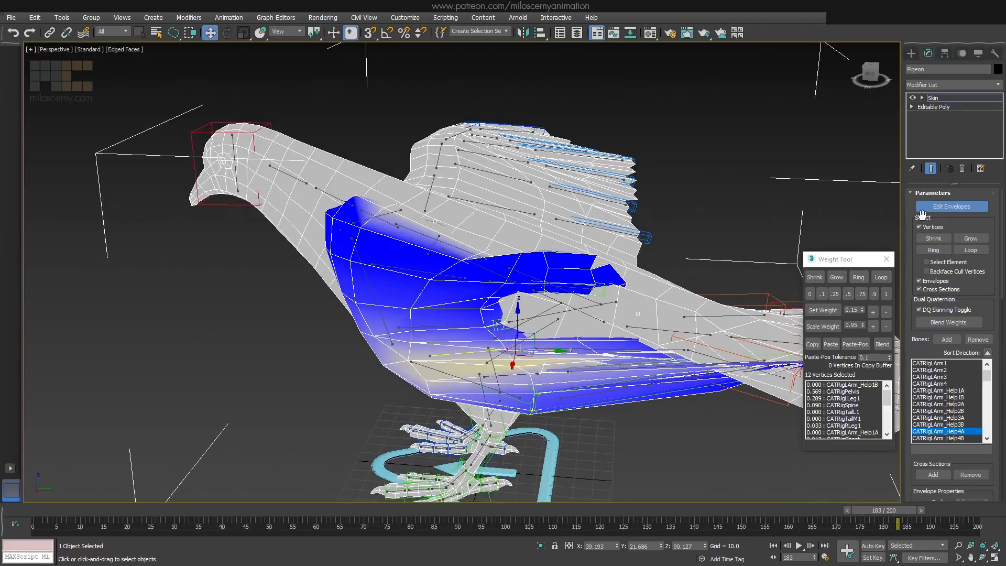
Leave envelope editing and rotate the feather bone CATRigLArm_Help3B at frame 181 with Auto Key on
click(950, 207)
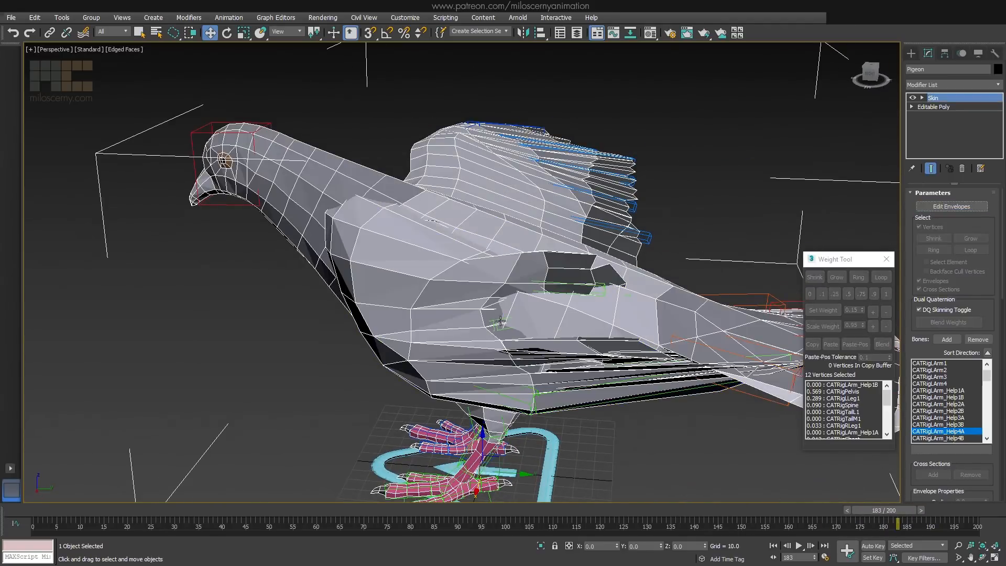
click(518, 324)
key(e)
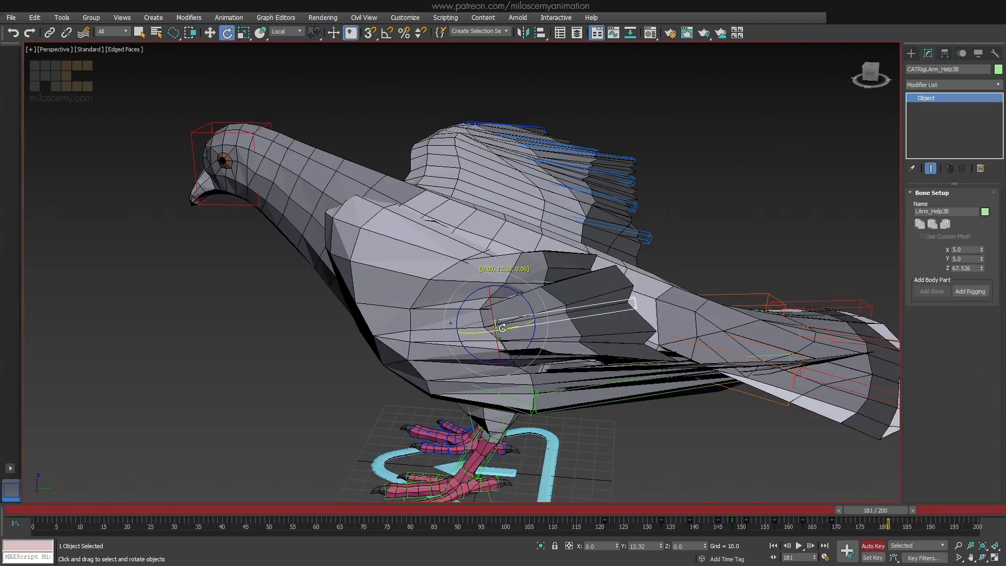
alt+middle_drag(503, 327, 605, 329)
drag(556, 332, 556, 325)
alt+middle_drag(555, 325, 580, 325)
Rotate the lower feather bones of the folded left wing at frame 181 and select CATRigLArm_Help5B
click(539, 387)
key(F3)
alt+middle_drag(517, 366, 535, 377)
click(566, 414)
drag(560, 409, 562, 409)
alt+middle_drag(559, 409, 529, 440)
click(568, 373)
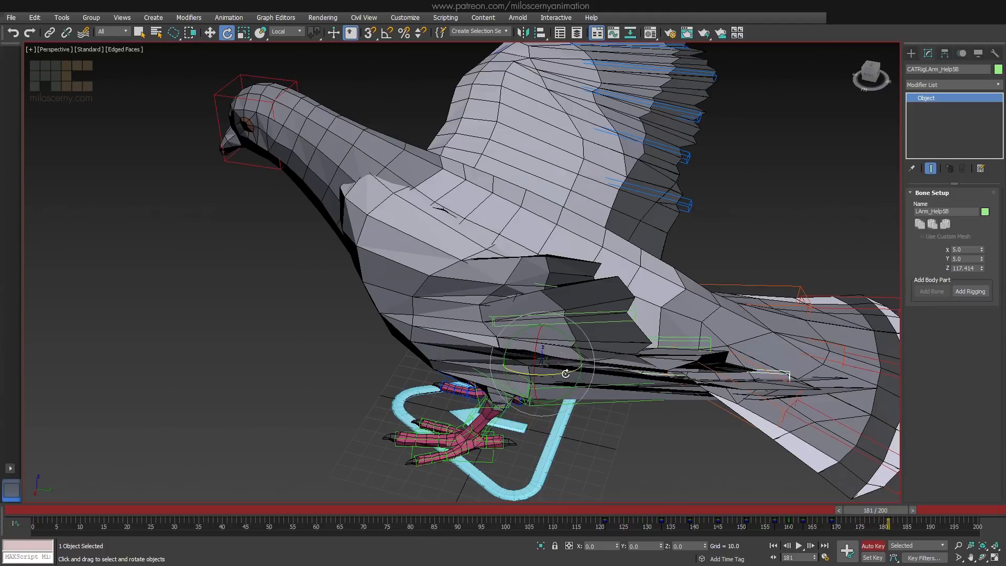
Rotate the wing tip bone CATRigLArm4 and a feather bone higher on the folded left wing
alt+middle_drag(594, 371, 586, 348)
click(574, 402)
drag(574, 404, 576, 410)
mouse_move(577, 410)
alt+middle_down()
mouse_move(582, 374)
mouse_move(574, 401)
alt+middle_up()
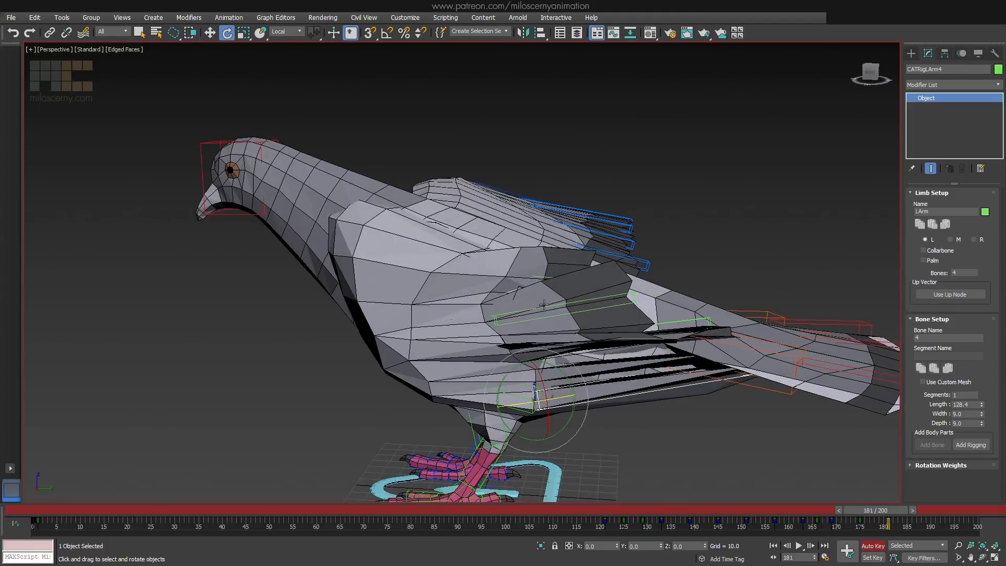
click(558, 316)
drag(533, 302, 539, 305)
scroll(570, 368, down, 5)
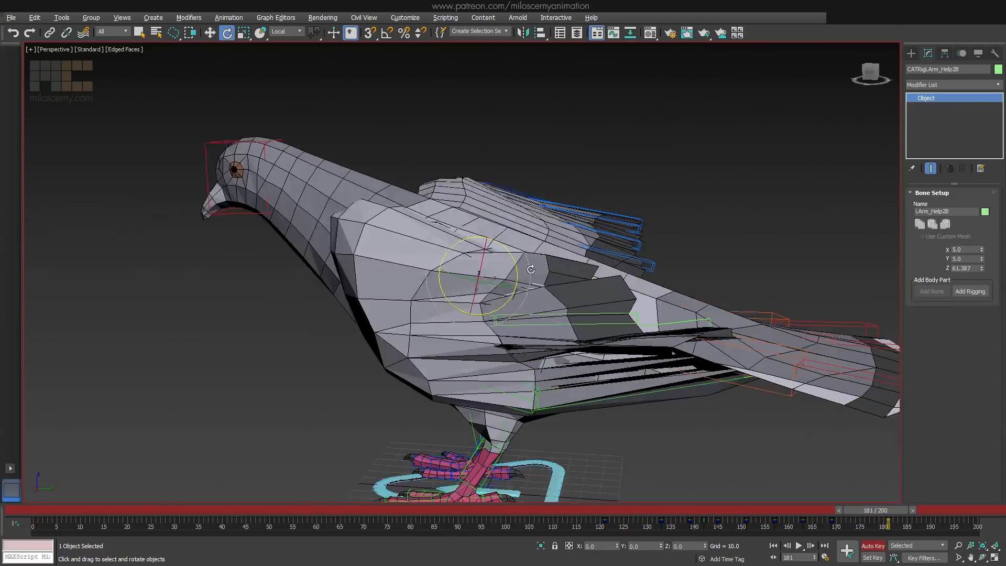
Rotate the feather bone CATRigLArm_Help2B slightly and check the folded left wing at a slightly earlier frame
drag(875, 509, 862, 510)
scroll(587, 298, up, 5)
key(w)
key(e)
alt+middle_drag(682, 303, 576, 283)
drag(479, 267, 479, 264)
mouse_move(480, 264)
alt+middle_down()
mouse_move(485, 312)
mouse_move(474, 272)
alt+middle_up()
Rotate the feather bone CATRigLArm_Help4B and the wing tip bone CATRigLArm4 of the folded left wing at frame 181
drag(862, 510, 875, 509)
alt+middle_drag(623, 294, 618, 317)
drag(498, 283, 504, 199)
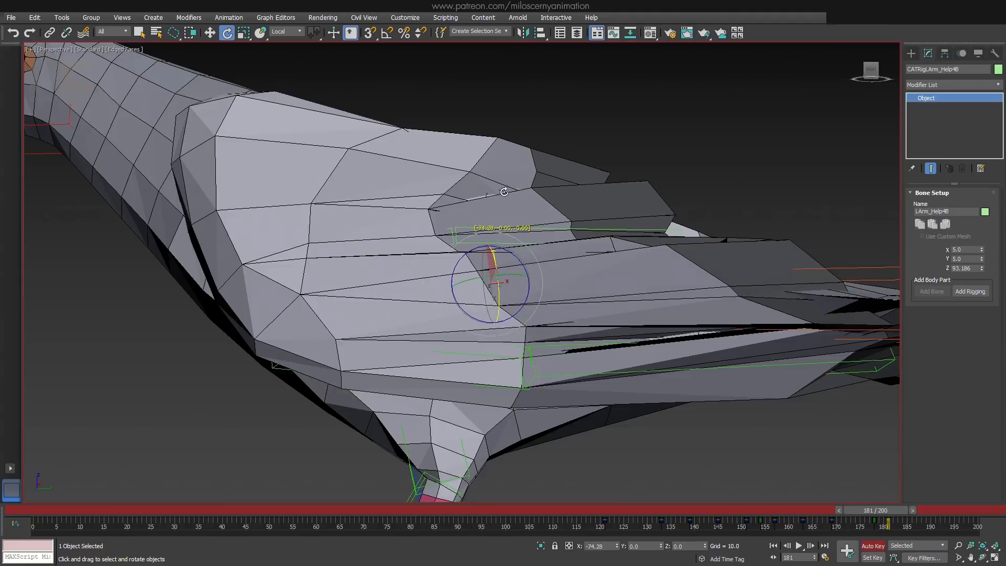
mouse_move(503, 192)
alt+middle_down()
mouse_move(539, 220)
mouse_move(498, 209)
alt+middle_up()
click(466, 398)
mouse_move(471, 385)
mouse_down()
mouse_move(461, 374)
mouse_move(456, 383)
mouse_up()
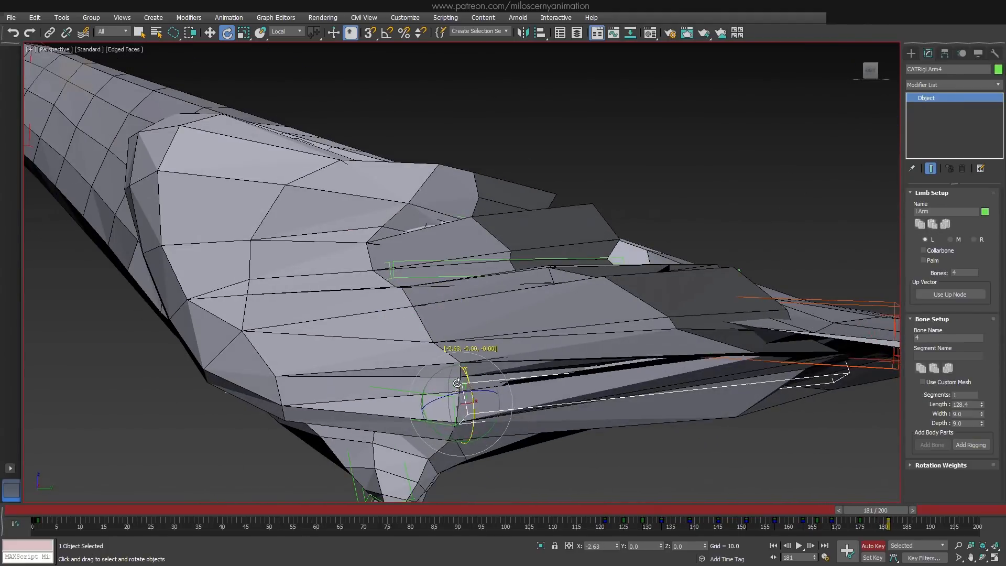
Turn off the edged-face display and rotate the visible upper feather bone of the folded left wing
scroll(592, 409, down, 5)
scroll(592, 408, down, 5)
alt+middle_drag(786, 419, 802, 457)
click(801, 457)
key(F4)
alt+middle_drag(701, 445, 680, 412)
scroll(591, 332, up, 5)
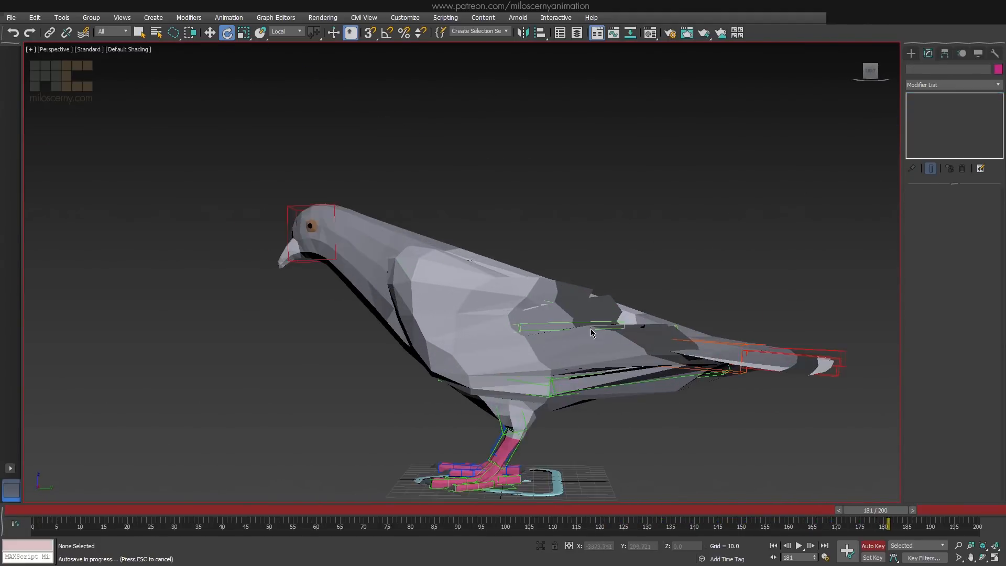
click(591, 333)
drag(556, 316, 561, 300)
mouse_move(560, 300)
alt+middle_down()
mouse_move(493, 330)
mouse_move(505, 314)
mouse_move(559, 304)
alt+middle_up()
drag(558, 319, 559, 314)
Rotate the feather bone CATRigLArm_Help4B by about 4 degrees around its local Z axis
click(592, 339)
key(F3)
scroll(592, 338, up, 4)
key(F3)
click(587, 339)
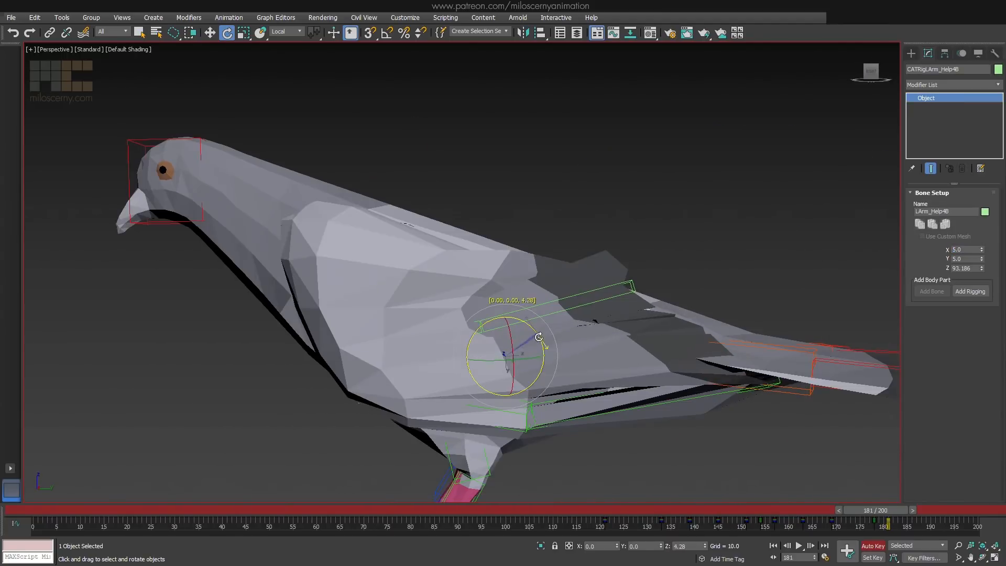
drag(515, 339, 515, 337)
Fine-tune the rotation of the feather bone CATRigLArm_Help3B so the feathers lie against the body and tail
alt+middle_drag(523, 341, 642, 370)
scroll(642, 370, down, 5)
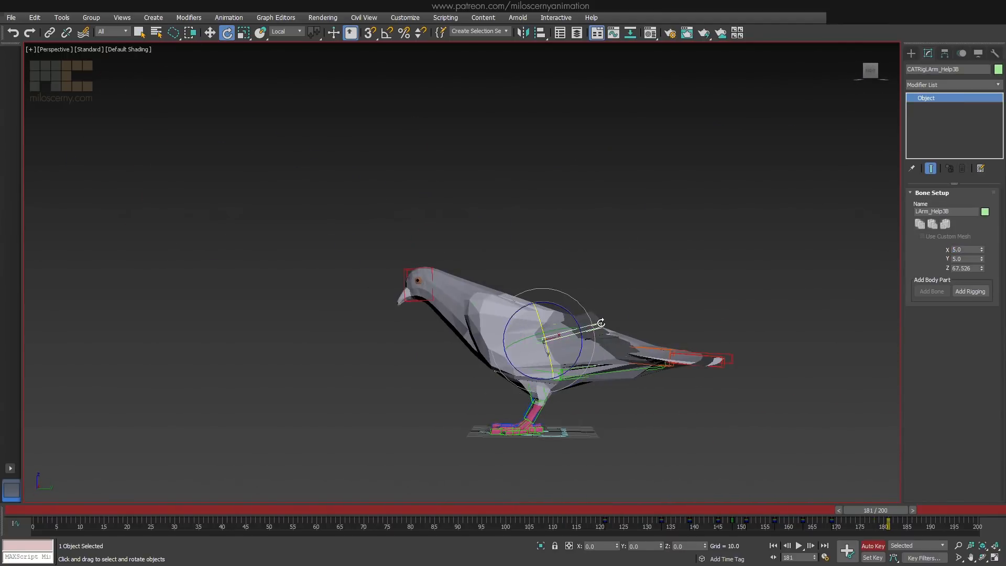
drag(576, 316, 577, 318)
scroll(578, 317, up, 4)
alt+middle_drag(577, 317, 515, 349)
scroll(515, 348, up, 2)
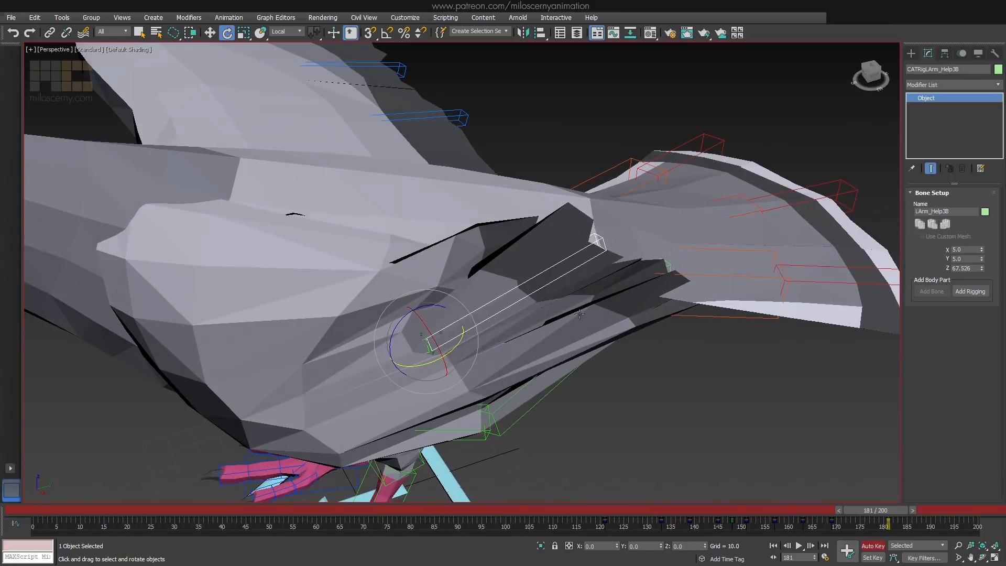
drag(476, 376, 478, 377)
alt+middle_drag(539, 414, 602, 385)
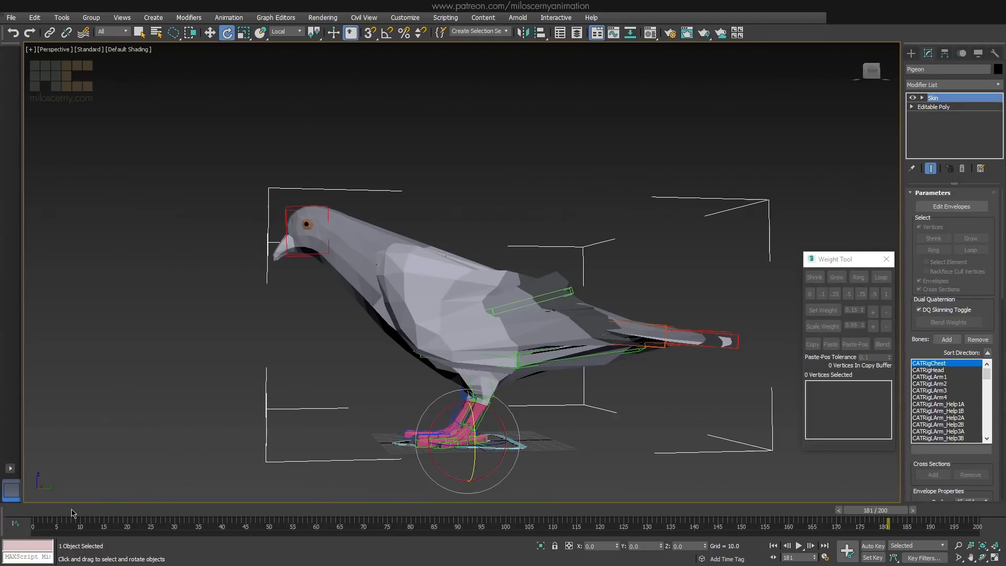
Examine the pigeon mesh behind the base of the raised left wing at frame 137
drag(675, 509, 695, 508)
alt+middle_drag(618, 372, 482, 396)
middle_drag(482, 396, 585, 294)
scroll(575, 393, up, 3)
drag(714, 515, 691, 510)
middle_drag(632, 300, 558, 316)
scroll(560, 313, up, 3)
alt+middle_drag(615, 286, 863, 238)
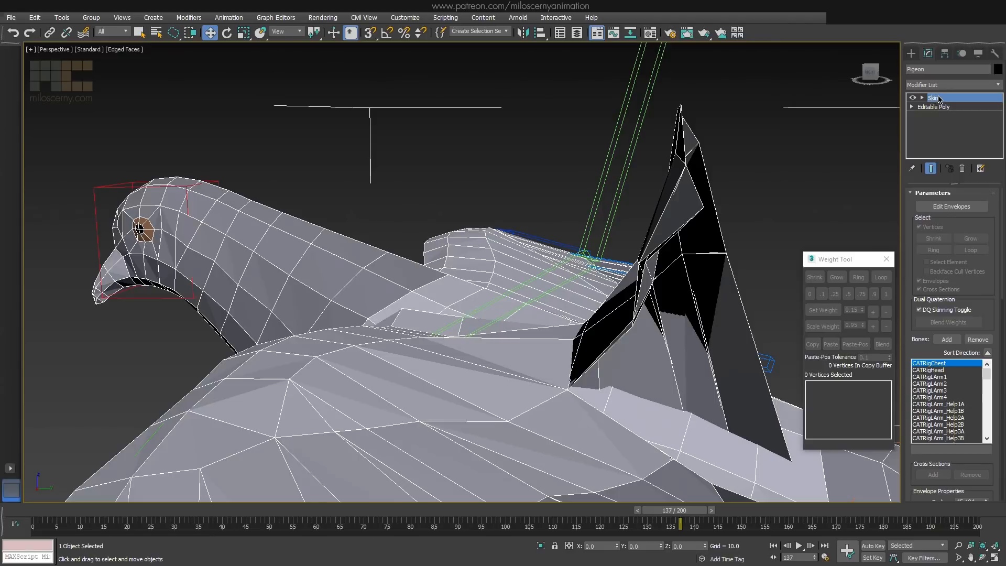
Start envelope editing on the pigeon's Skin and paste the copied weights onto a vertex of the raised left wing's peak
key(1)
middle_drag(697, 266, 606, 302)
key(F3)
click(634, 300)
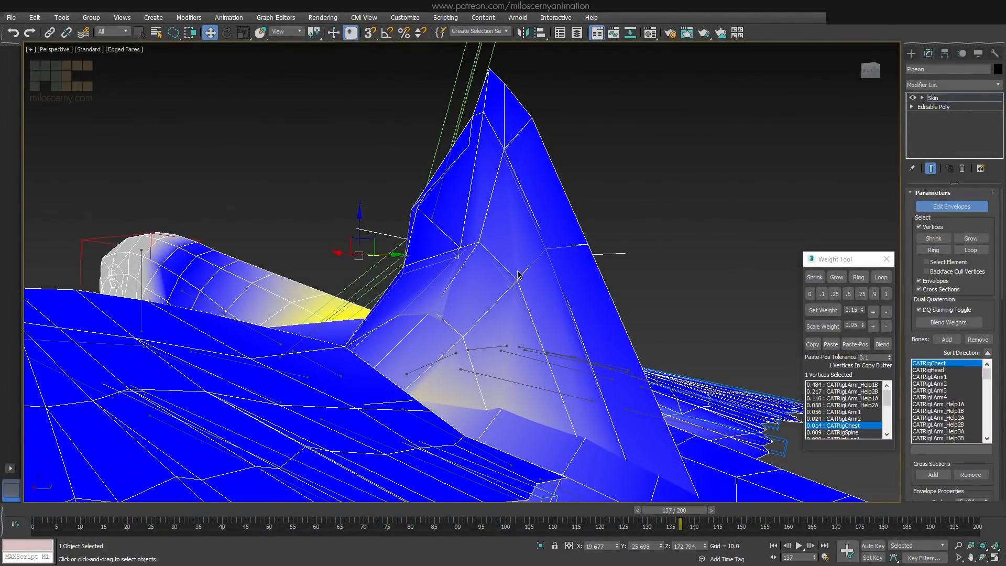
click(830, 344)
alt+middle_drag(461, 261, 543, 291)
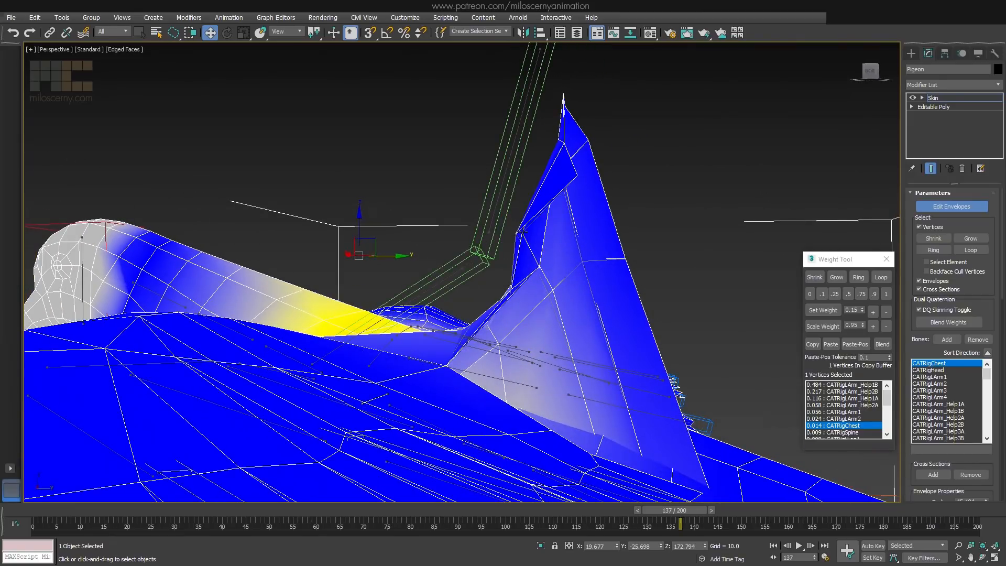
alt+middle_drag(523, 254, 506, 233)
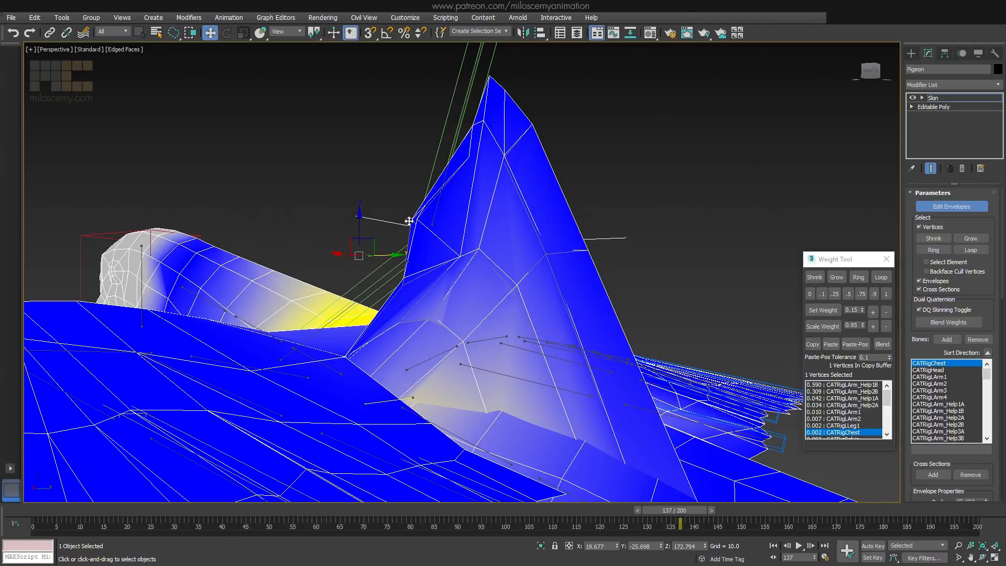
alt+middle_drag(422, 214, 471, 231)
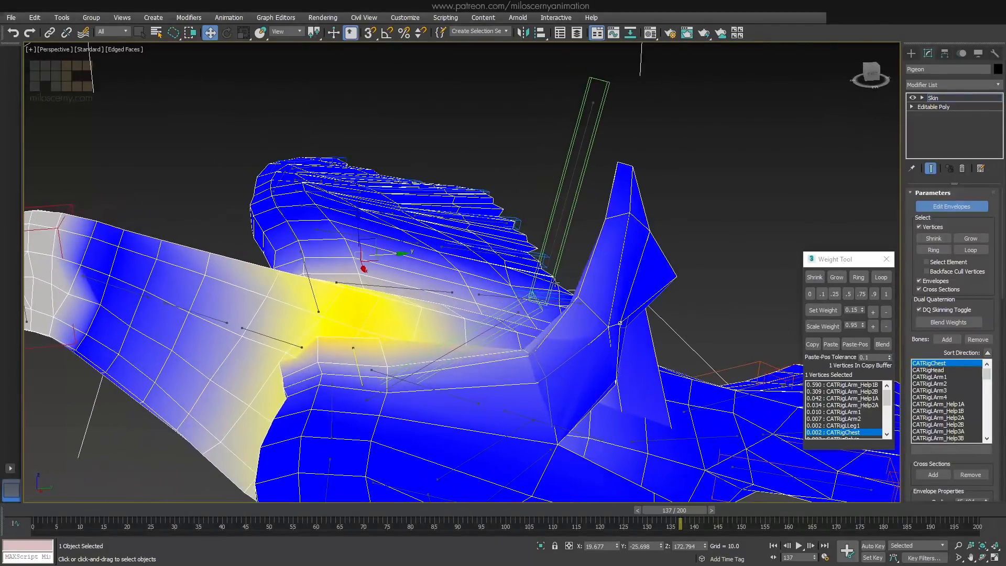
Select a vertex in the crease at the base of the raised left wing and paste the copied weights onto it
click(608, 327)
alt+middle_drag(608, 327, 588, 341)
click(583, 313)
alt+middle_drag(676, 339, 653, 348)
scroll(546, 304, up, 5)
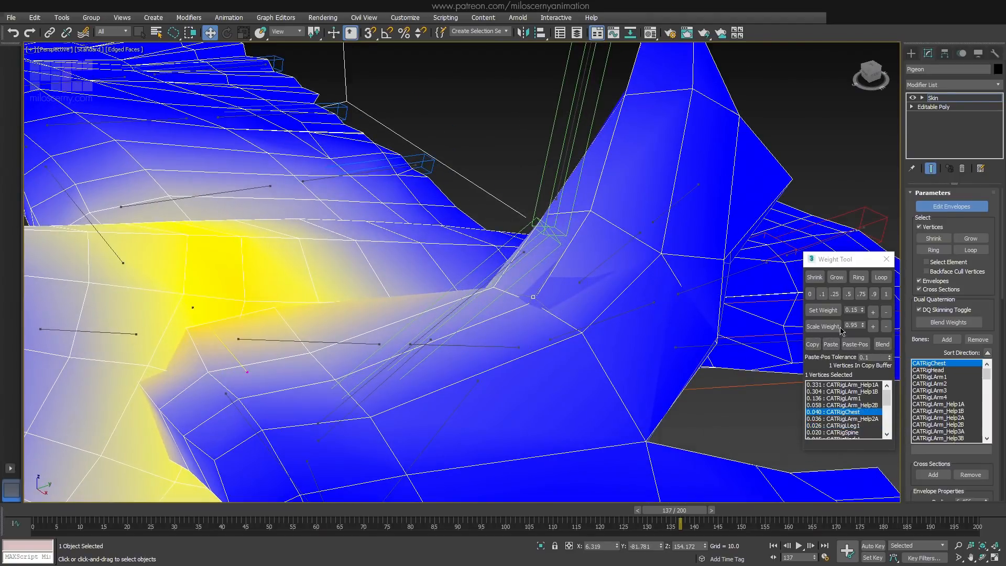
key(F3)
click(533, 303)
key(F3)
click(830, 345)
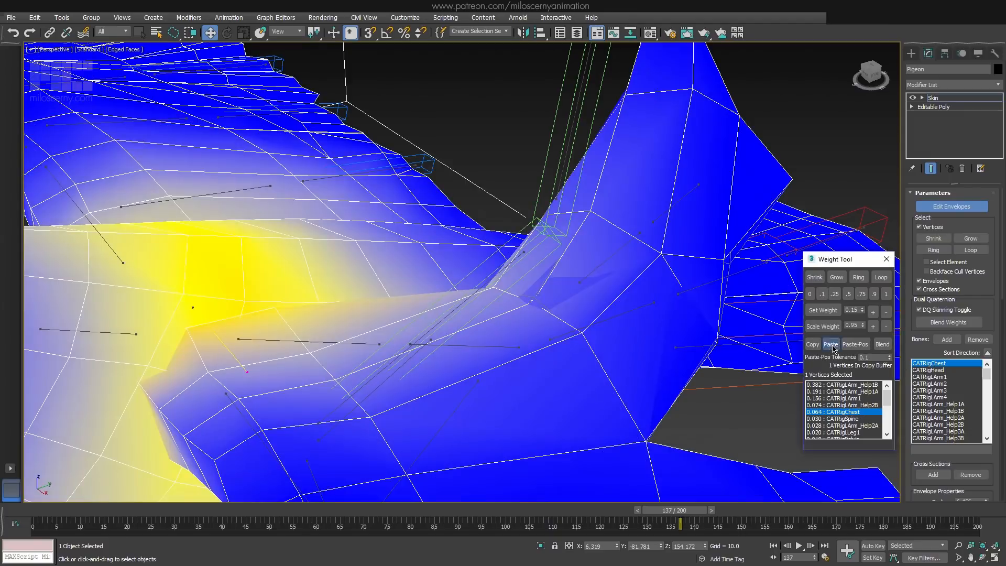
Paste the copied weights onto a vertex on the rear slope of the raised left wing
alt+middle_drag(587, 361, 579, 302)
click(423, 322)
middle_drag(424, 324, 556, 317)
scroll(563, 320, up, 2)
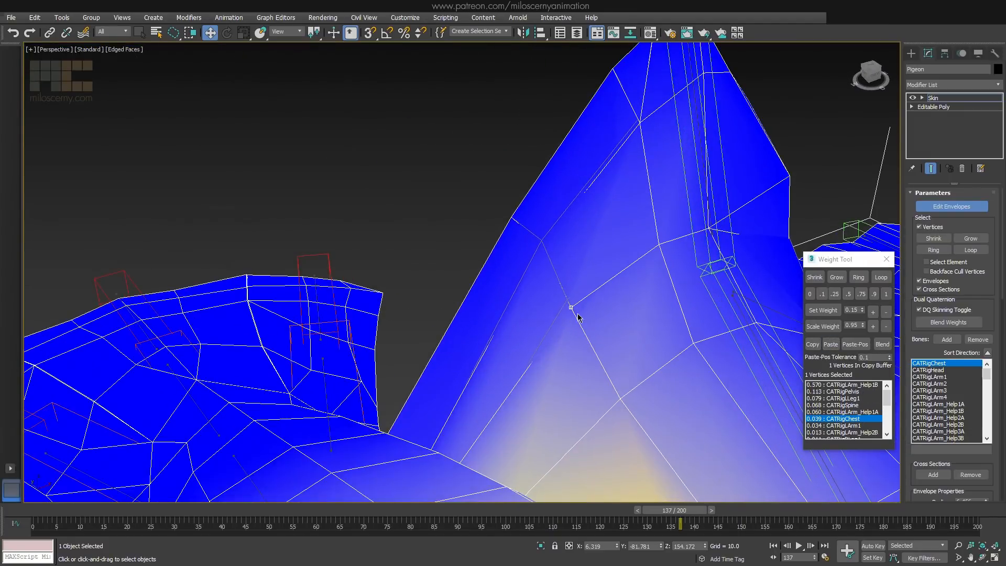
click(830, 348)
key(F3)
key(F3)
key(F3)
key(F3)
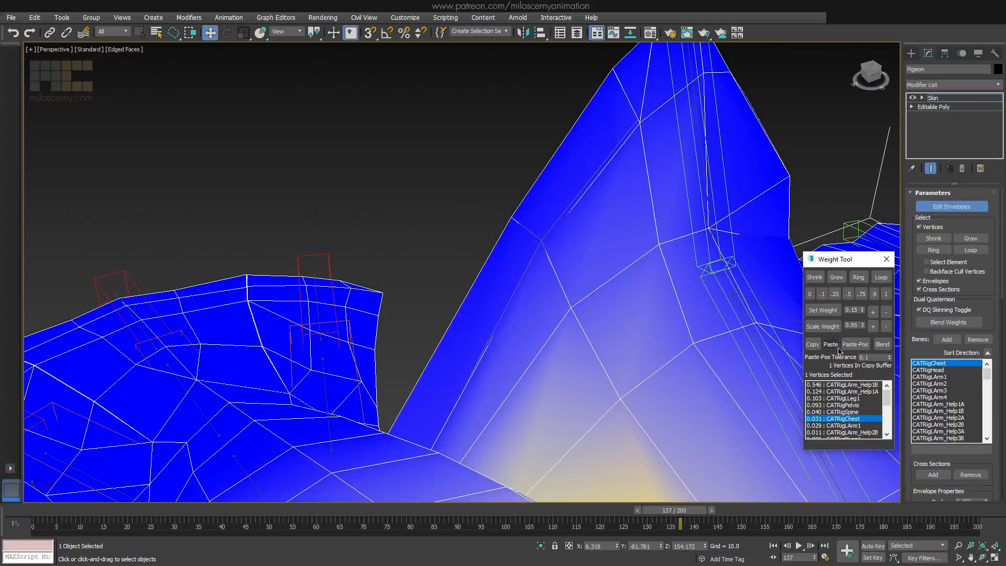
Even out the adjacent vertex higher on the wing's rear slope by pasting weights in wireframe display
key(F3)
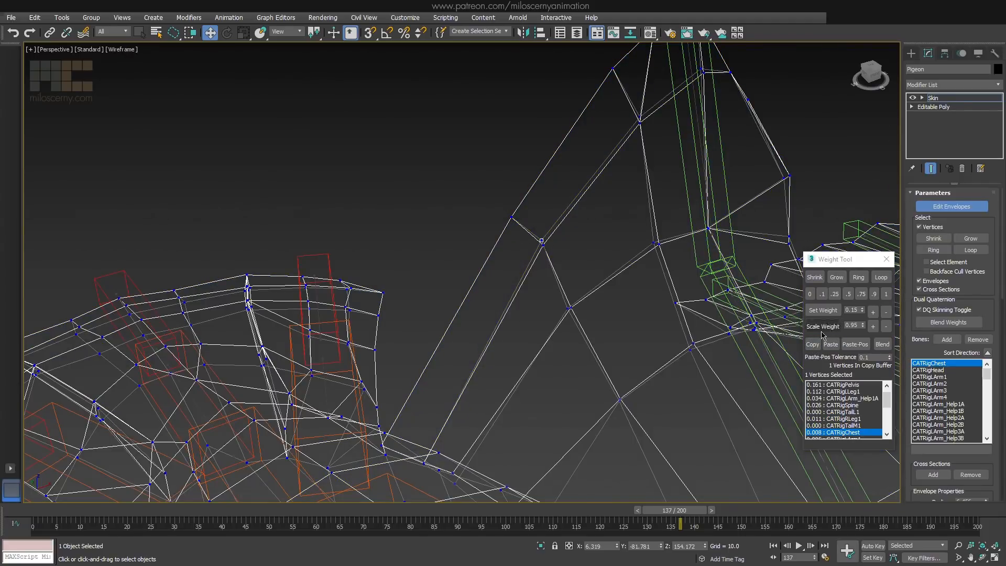
key(F3)
alt+middle_drag(582, 250, 628, 293)
scroll(673, 279, down, 3)
key(F3)
key(F3)
Go to frame 136 and paste the copied weights onto the vertex lower on the wing's rear slope
drag(693, 512, 664, 512)
click(926, 208)
alt+middle_drag(610, 369, 449, 278)
click(968, 97)
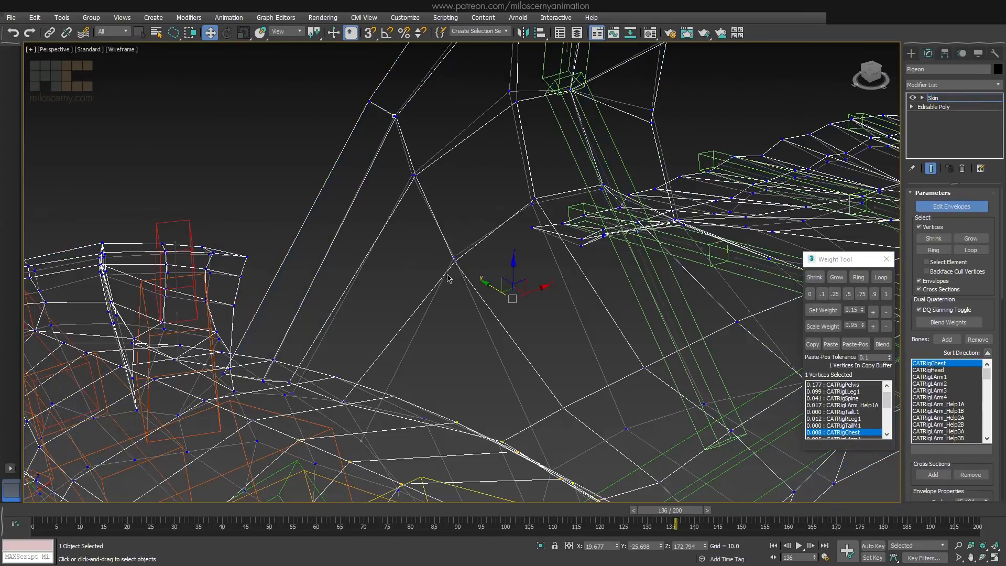
click(454, 257)
click(831, 345)
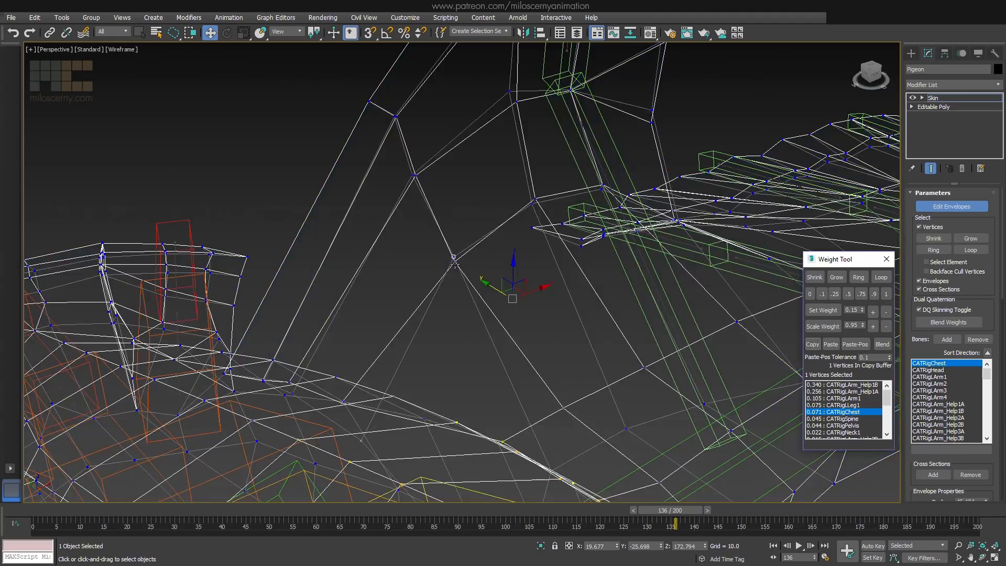
Examine the raised left wing's deformation over the frames around 136
middle_drag(623, 230, 532, 329)
click(968, 97)
scroll(628, 273, down, 5)
key(period)
key(period)
key(period)
key(period)
key(period)
scroll(447, 310, up, 3)
Select two vertices in the left wing's root crease at frame 136 and scale up their CATRigLArm_Help1A weight
key(1)
click(482, 336)
key(F3)
scroll(533, 329, up, 3)
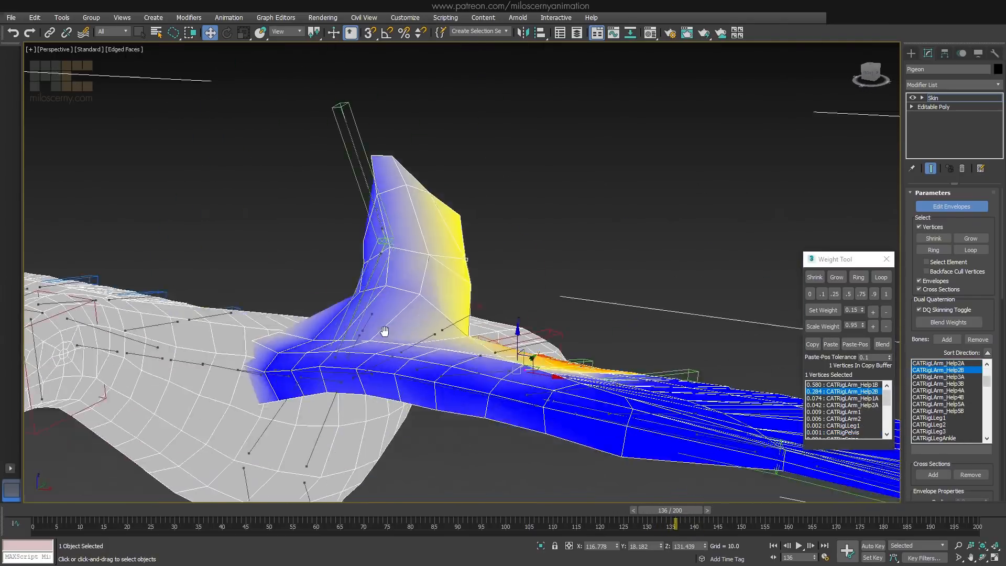
mouse_move(386, 332)
alt+middle_down()
mouse_move(666, 339)
mouse_move(576, 320)
mouse_move(597, 341)
mouse_move(574, 341)
alt+middle_up()
drag(531, 267, 552, 289)
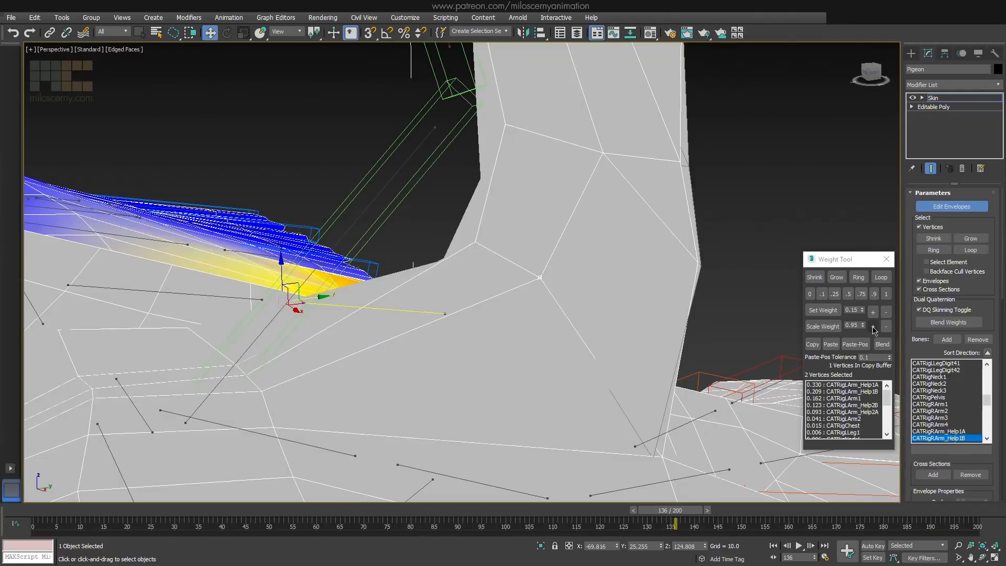
click(392, 176)
click(873, 328)
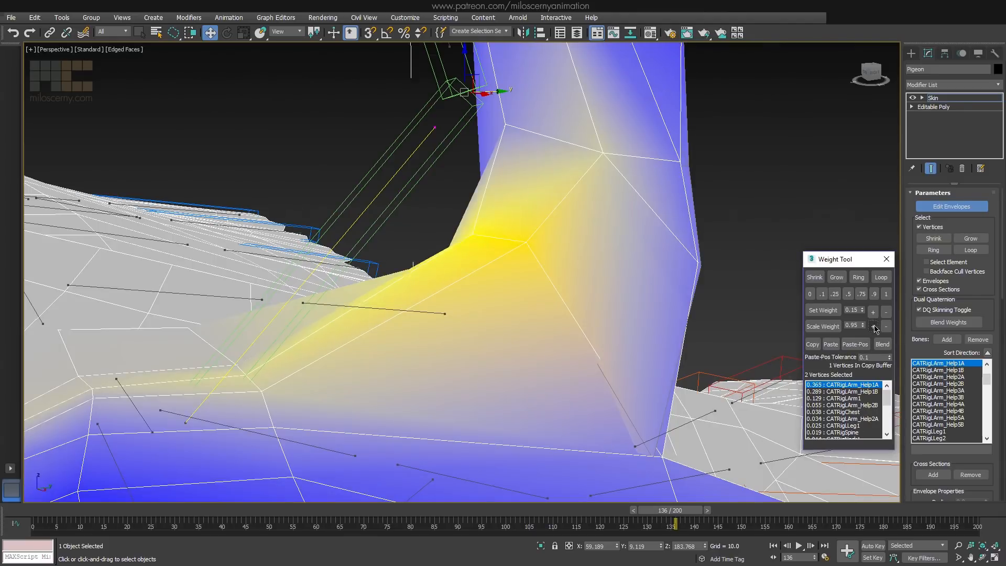
click(874, 328)
click(873, 327)
click(874, 328)
Scale up the CATRigLArm_Help1A weight on the next pair of vertices along the wing's rear slope
alt+middle_drag(550, 279, 694, 269)
key(F3)
key(F3)
click(873, 327)
click(873, 327)
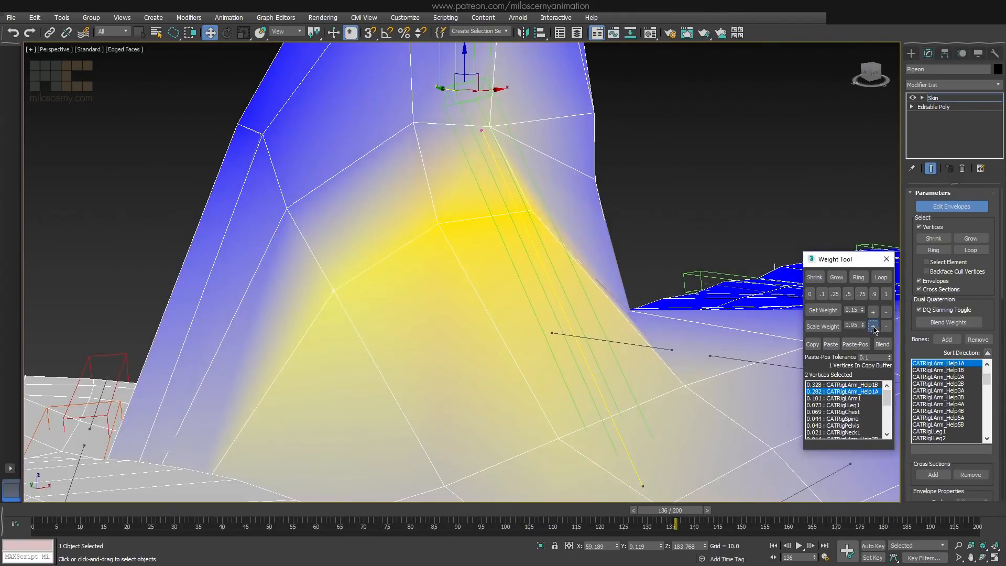
click(873, 327)
scroll(498, 306, down, 3)
alt+middle_drag(498, 307, 351, 314)
scroll(498, 293, down, 4)
alt+middle_drag(498, 289, 450, 293)
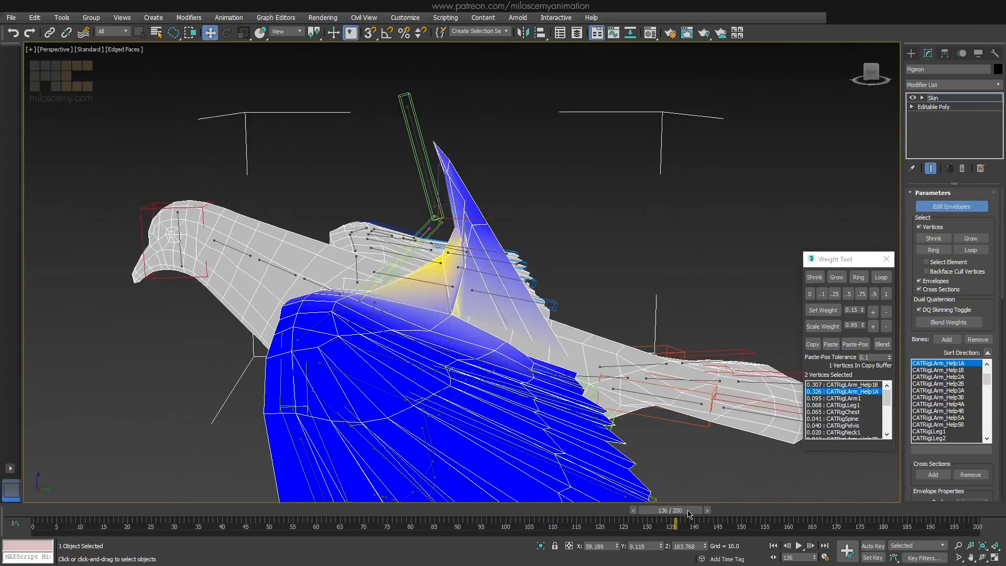
Go to frame 142 and scale up the CATRigLArm_Help2A weight on four vertices at the left wing's inner bend
drag(670, 510, 695, 510)
alt+middle_drag(477, 314, 507, 256)
scroll(471, 314, up, 4)
click(844, 391)
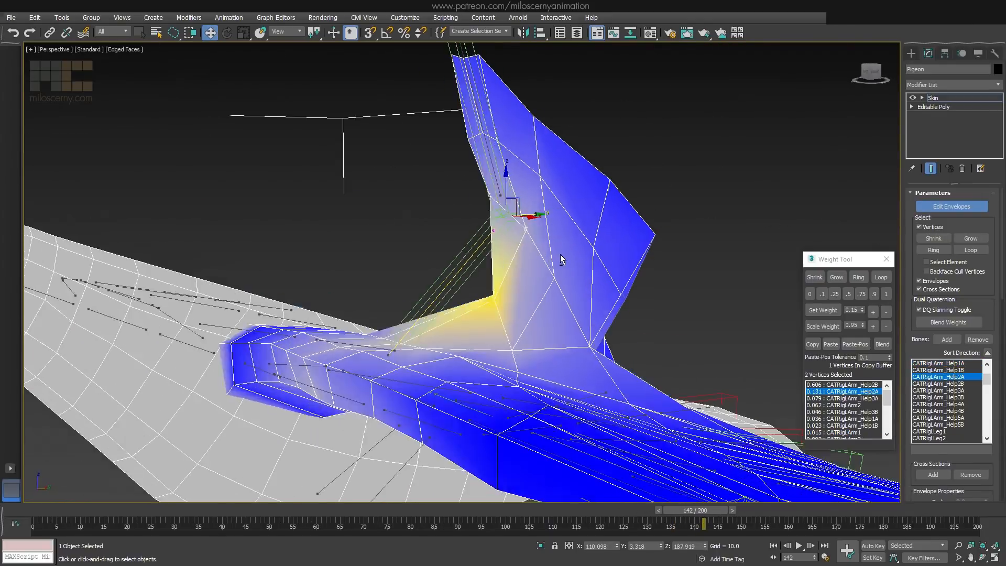
click(520, 229)
key(F3)
key(F3)
click(873, 327)
Scale up the CATRigLArm_Help2B weight on the same four wing vertices
click(844, 384)
click(873, 327)
click(873, 327)
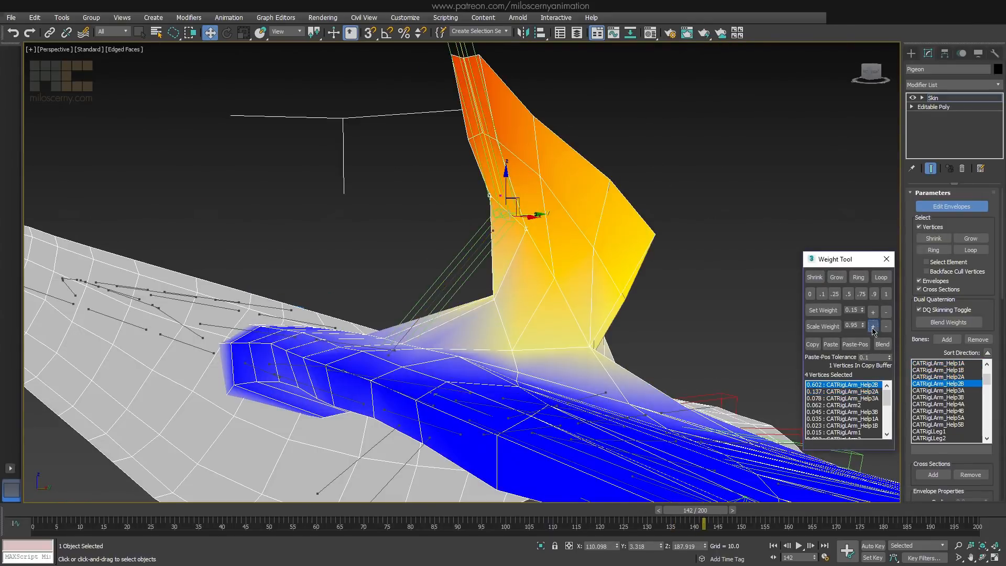
click(873, 327)
mouse_move(529, 272)
alt+middle_down()
mouse_move(669, 258)
mouse_move(544, 278)
alt+middle_up()
Go to frame 153 and paste the copied weights onto a vertex shared by CATRigLArm_Help3B and CATRigLArm_Help4B
drag(725, 511, 775, 522)
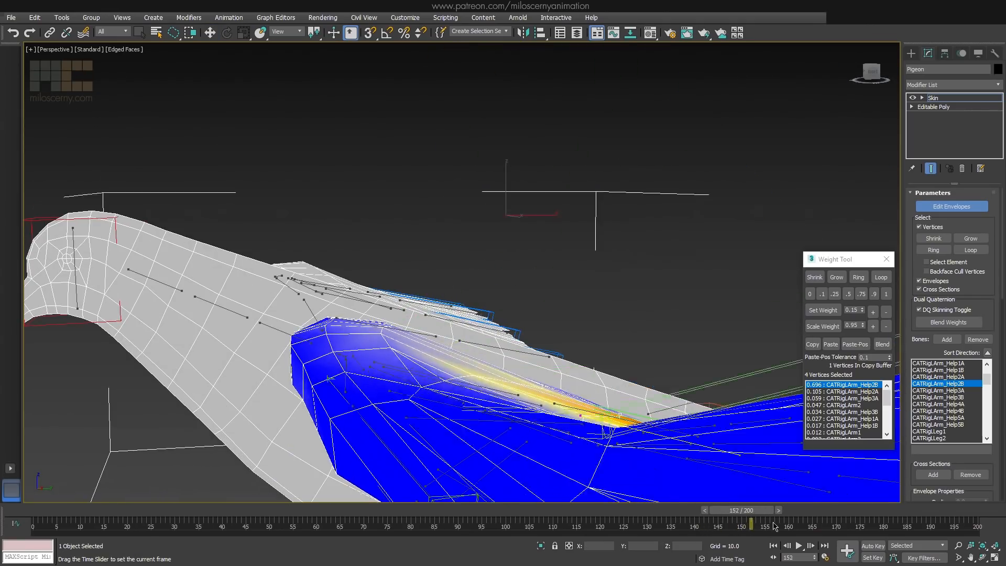
mouse_move(720, 380)
alt+middle_down()
mouse_move(481, 369)
mouse_move(601, 354)
mouse_move(579, 340)
alt+middle_up()
click(353, 308)
alt+middle_drag(366, 315, 474, 332)
key(F3)
scroll(481, 337, up, 5)
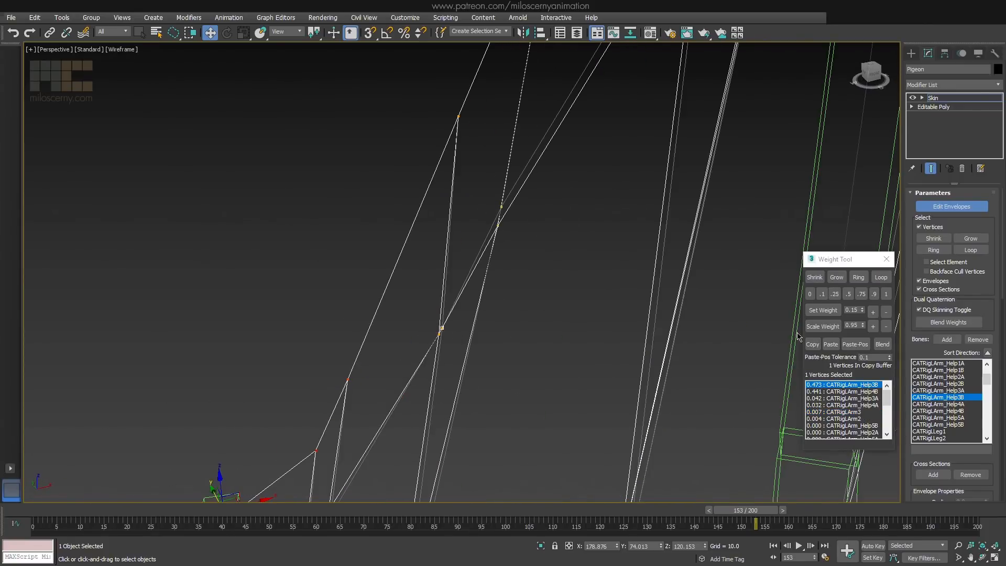
click(830, 344)
Even out the vertices near the base of feather bone CATRigLArm_Help3B by pasting weights onto them
scroll(541, 316, down, 4)
scroll(524, 340, up, 5)
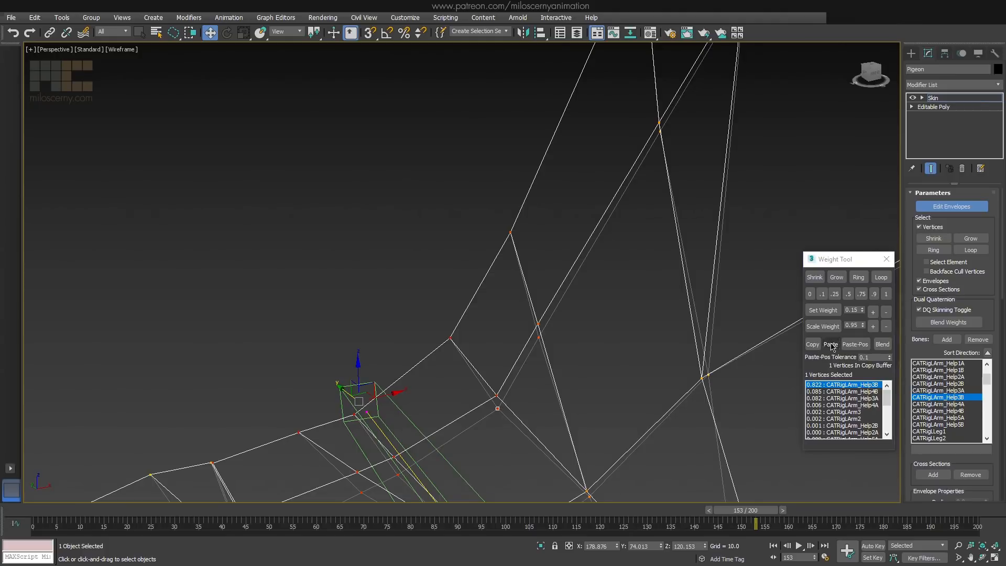
alt+middle_drag(417, 385, 418, 366)
click(585, 359)
scroll(621, 324, down, 4)
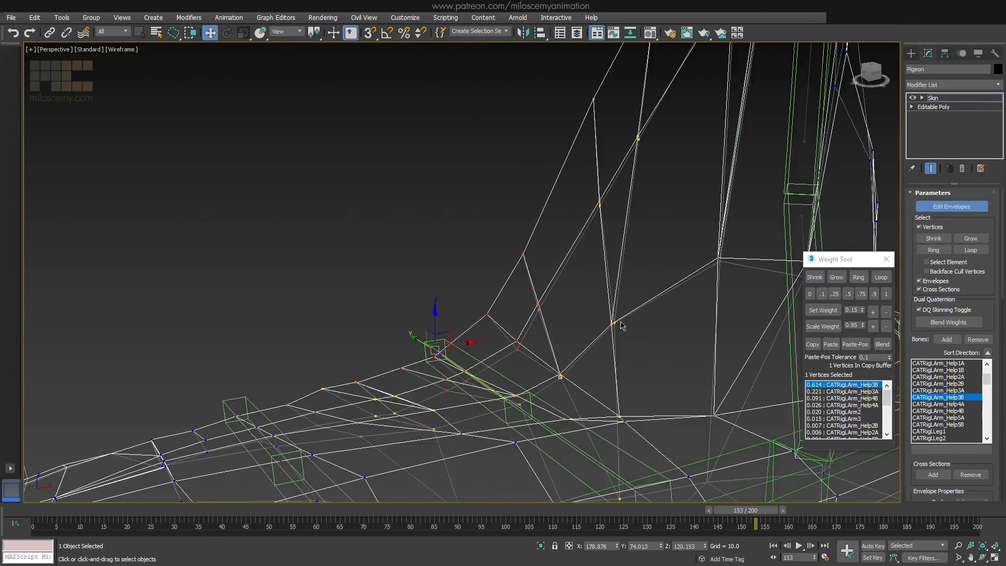
scroll(630, 329, up, 3)
click(608, 327)
Paste the copied weights onto vertices of the neighbouring feather region driven by CATRigLArm_Help4B
middle_drag(791, 256, 656, 309)
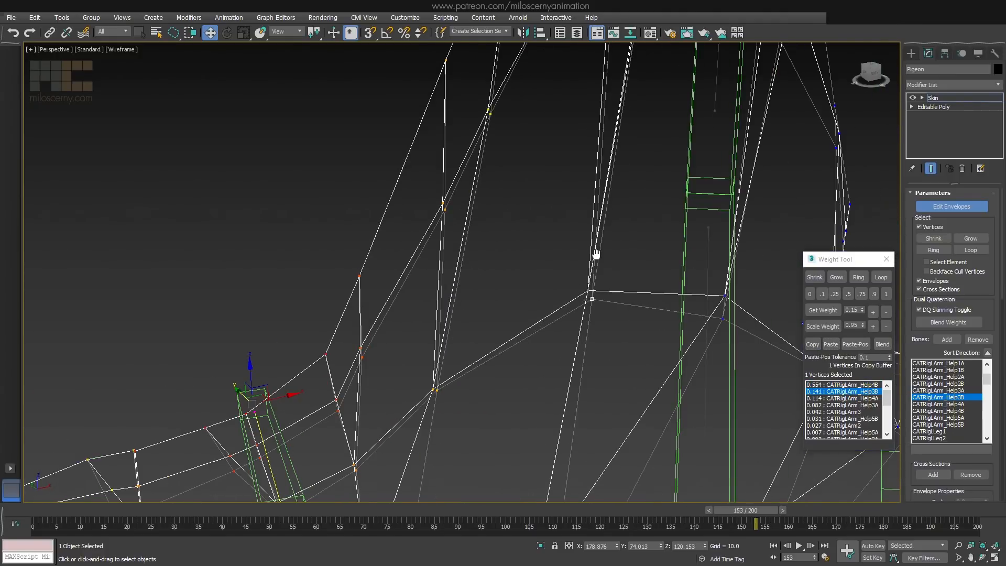
middle_drag(596, 254, 589, 424)
click(606, 201)
click(831, 344)
middle_drag(615, 115, 613, 233)
middle_drag(612, 315, 634, 309)
click(636, 312)
scroll(709, 350, down, 6)
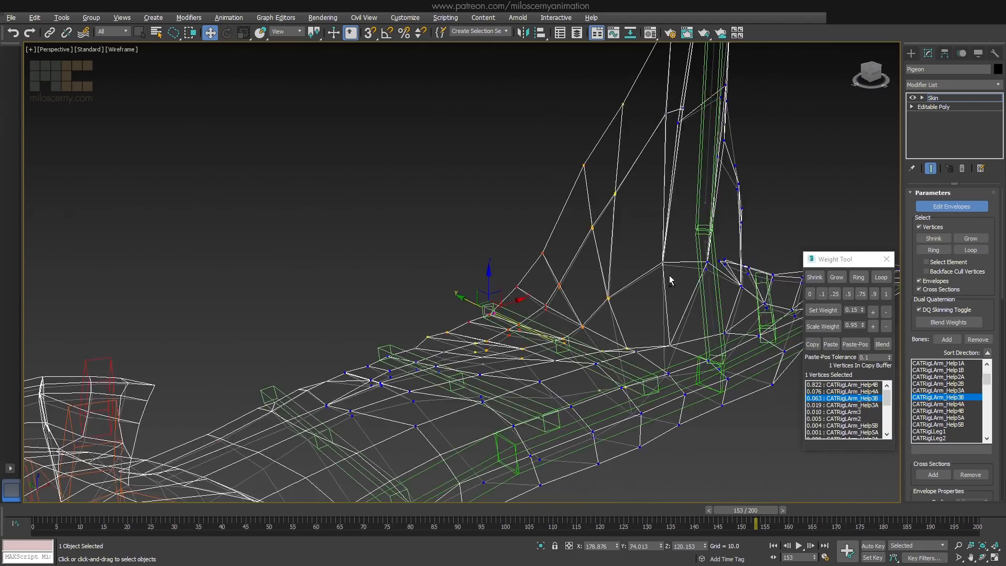
Return to shaded display, check the left wing's deformation up to frame 154, and leave envelope editing
key(F3)
alt+middle_drag(668, 275, 791, 278)
drag(745, 510, 728, 509)
alt+middle_drag(461, 330, 569, 324)
drag(729, 509, 754, 510)
mouse_move(623, 340)
alt+middle_down()
mouse_move(557, 327)
mouse_move(633, 336)
alt+middle_up()
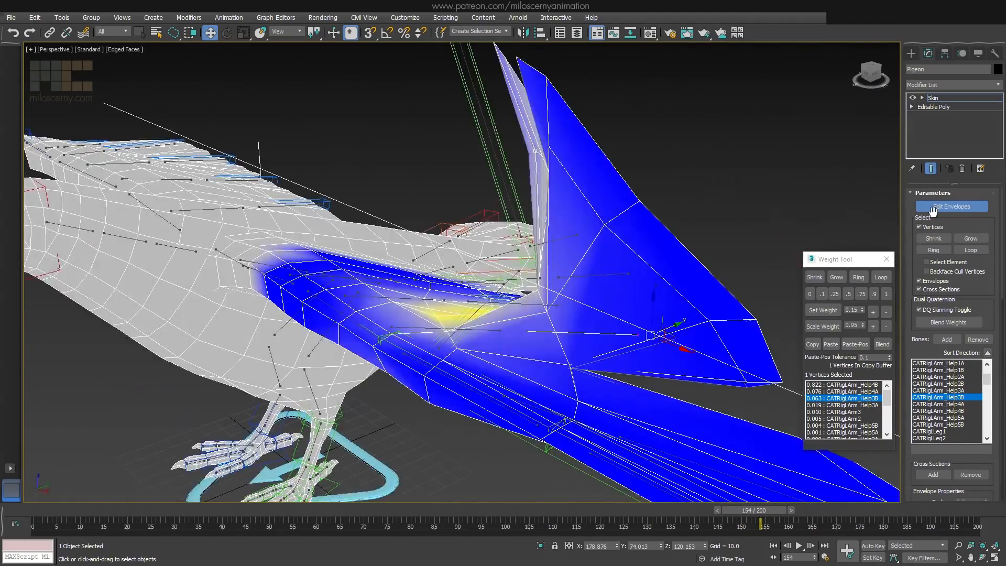
click(931, 209)
alt+middle_drag(550, 304, 575, 322)
scroll(608, 285, up, 5)
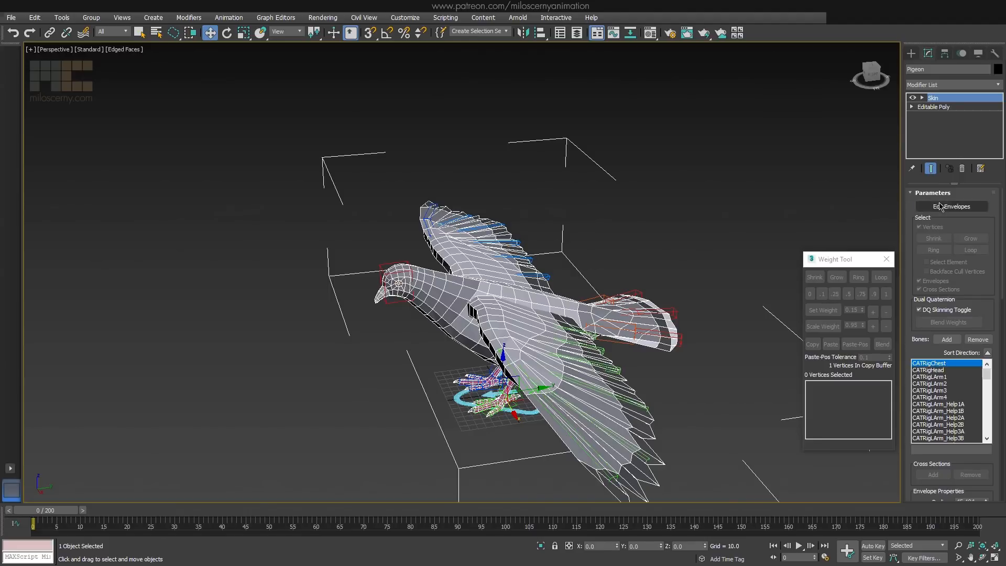
Start envelope editing on the pigeon's Skin modifier and enable Mirror Mode across the X plane with offset -21.0 and threshold 0.5
click(940, 206)
scroll(943, 314, down, 10)
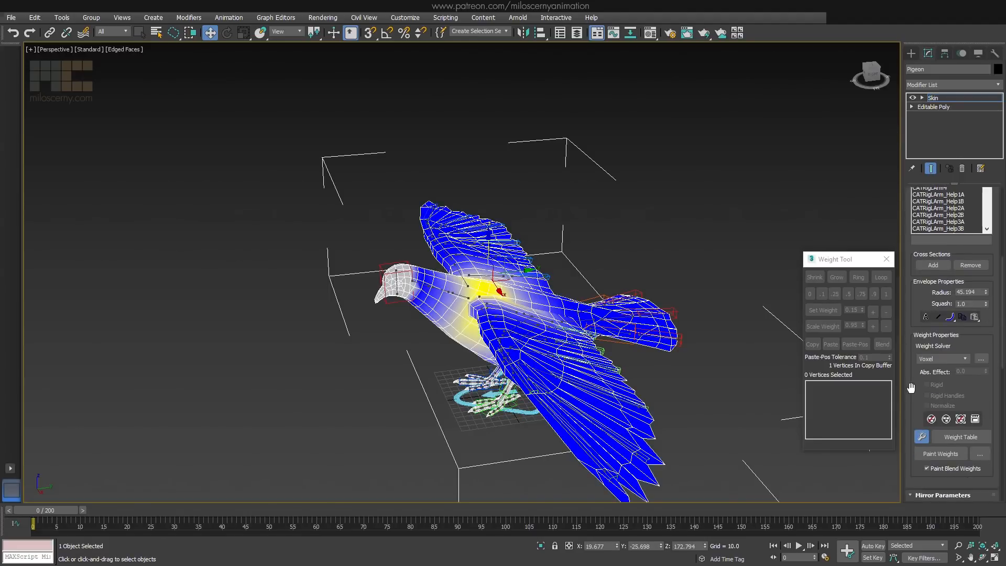
middle_drag(657, 340, 697, 398)
scroll(642, 335, up, 3)
scroll(630, 359, up, 3)
scroll(555, 346, down, 3)
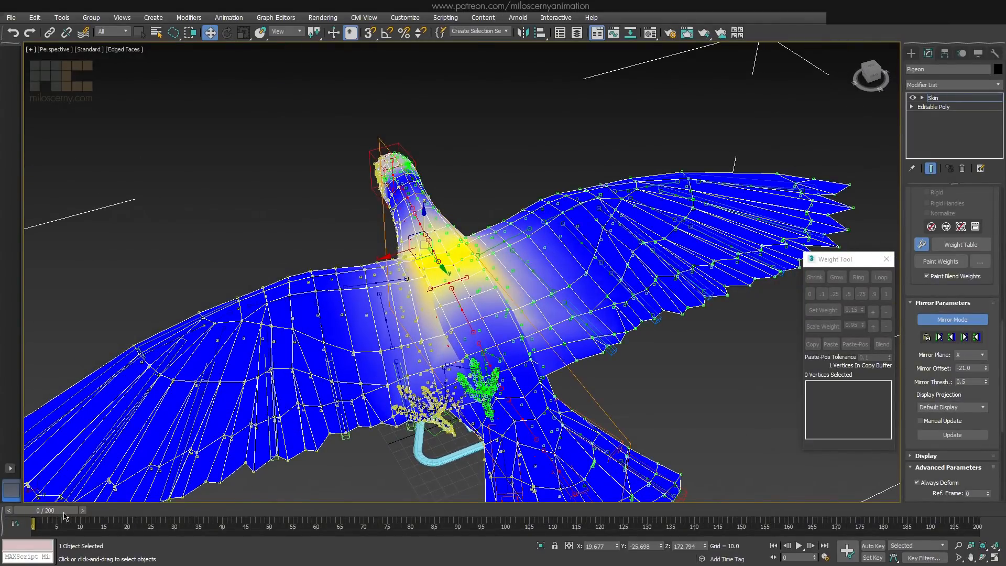
Check the mirroring of both wings at frame 0 from the front, and turn off Mirror Mode
drag(64, 513, 1, 512)
middle_drag(501, 374, 676, 309)
click(951, 320)
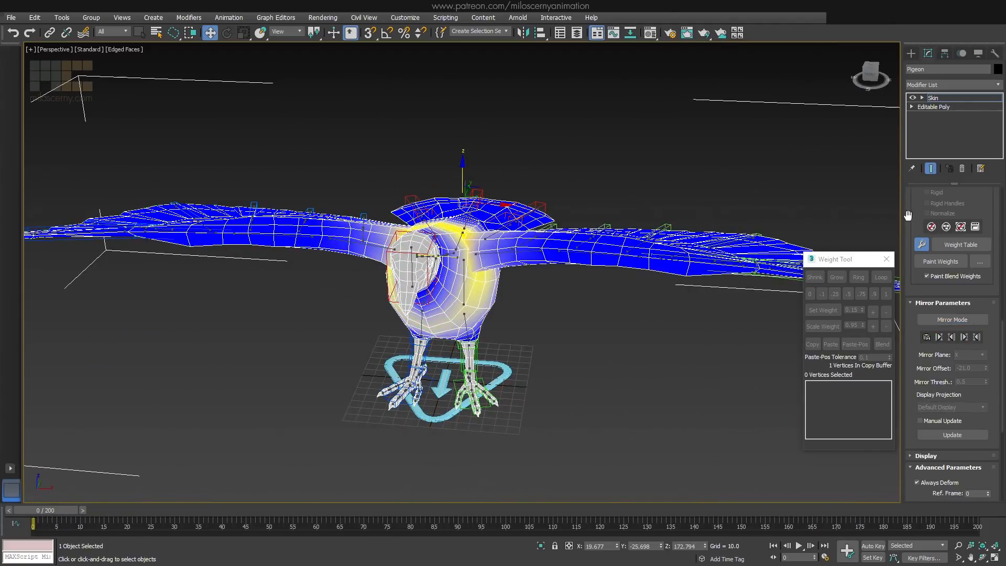
scroll(908, 214, up, 10)
click(643, 344)
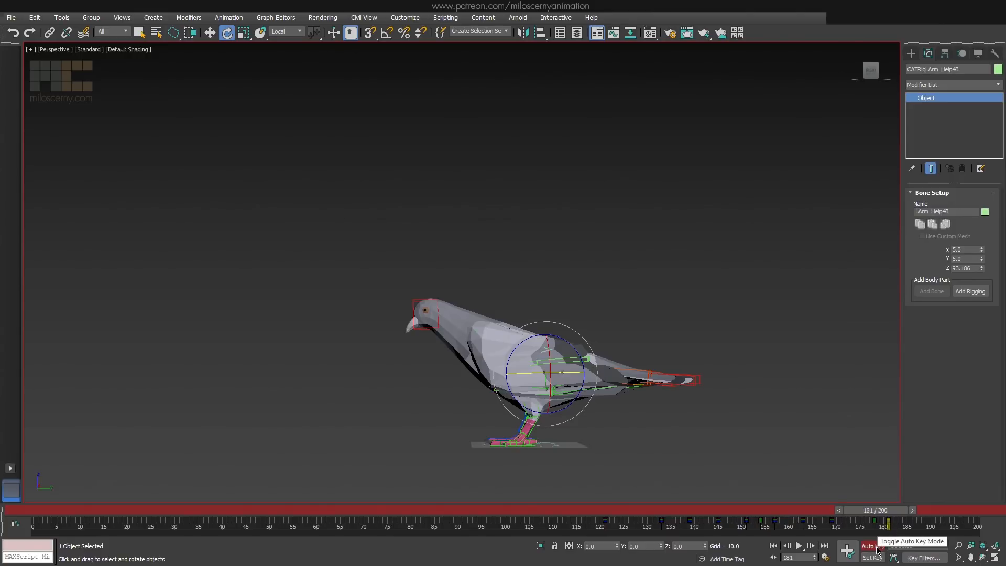
With Auto Key off, scrub from the folded-wing pose at frame 181 back to frame 0 and select the pigeon mesh
drag(874, 519, 805, 525)
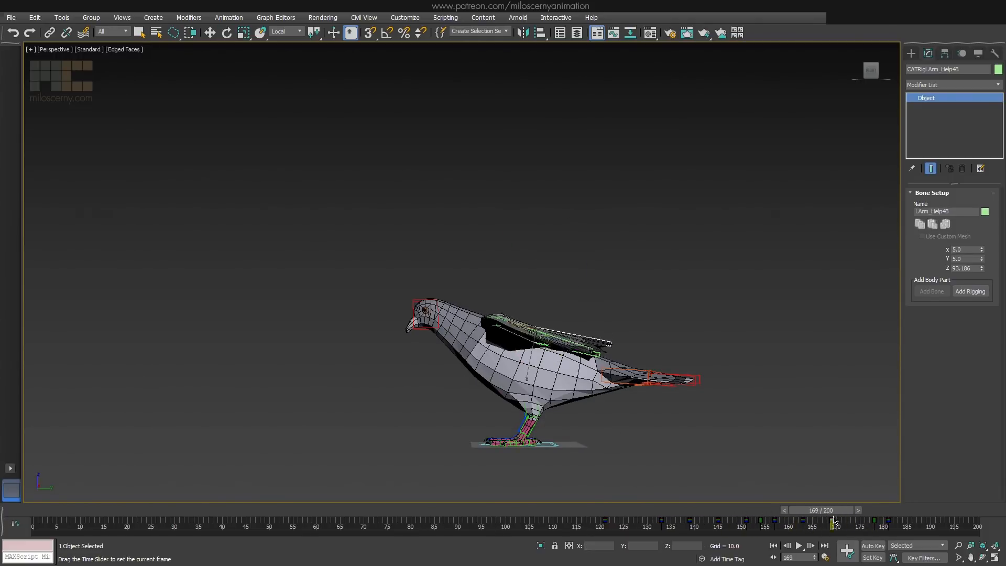
drag(834, 519, 7, 512)
key(e)
alt+middle_drag(399, 397, 519, 386)
click(581, 408)
alt+middle_drag(587, 395, 545, 340)
click(410, 268)
middle_drag(455, 283, 511, 310)
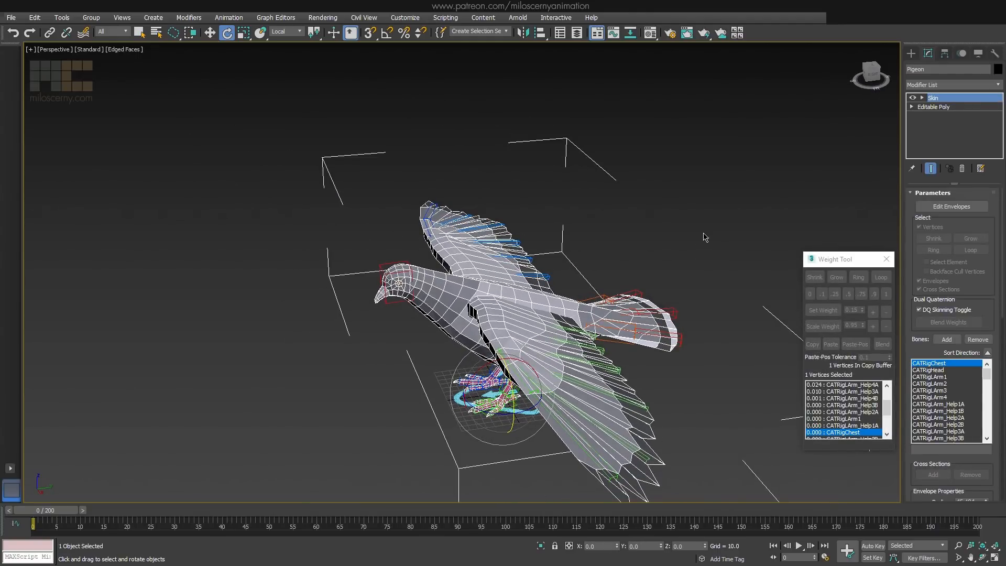